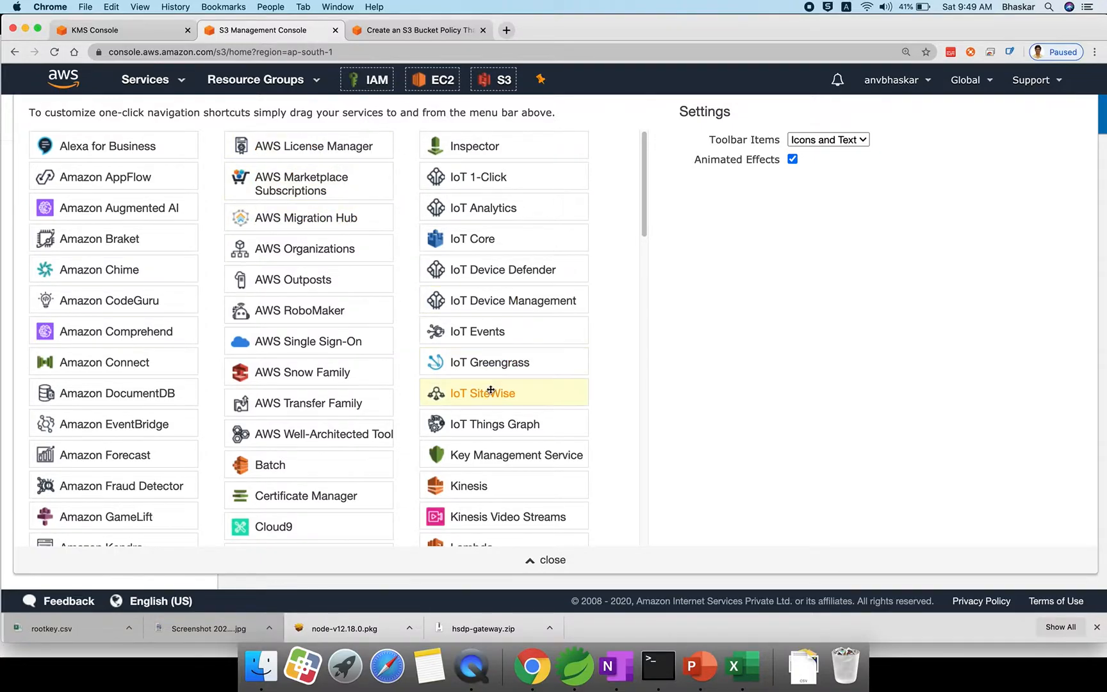
Open the javaexpres-1 bucket and view the details of its error.html object
scroll(487, 391, down, 10)
click(551, 561)
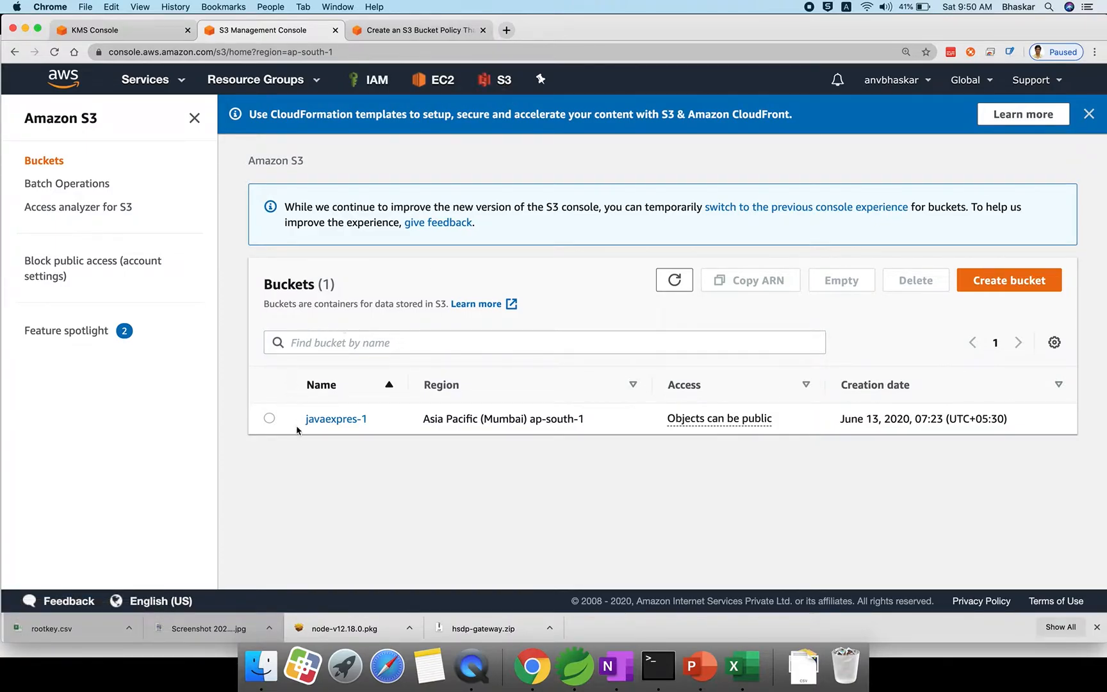
click(336, 420)
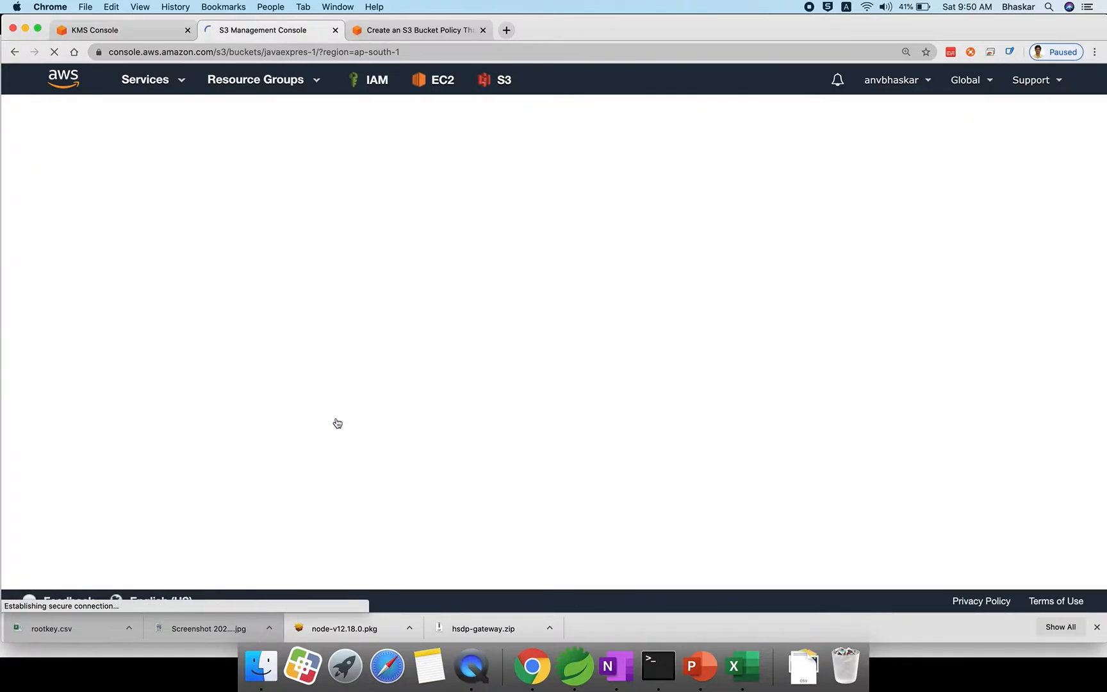
scroll(258, 364, down, 3)
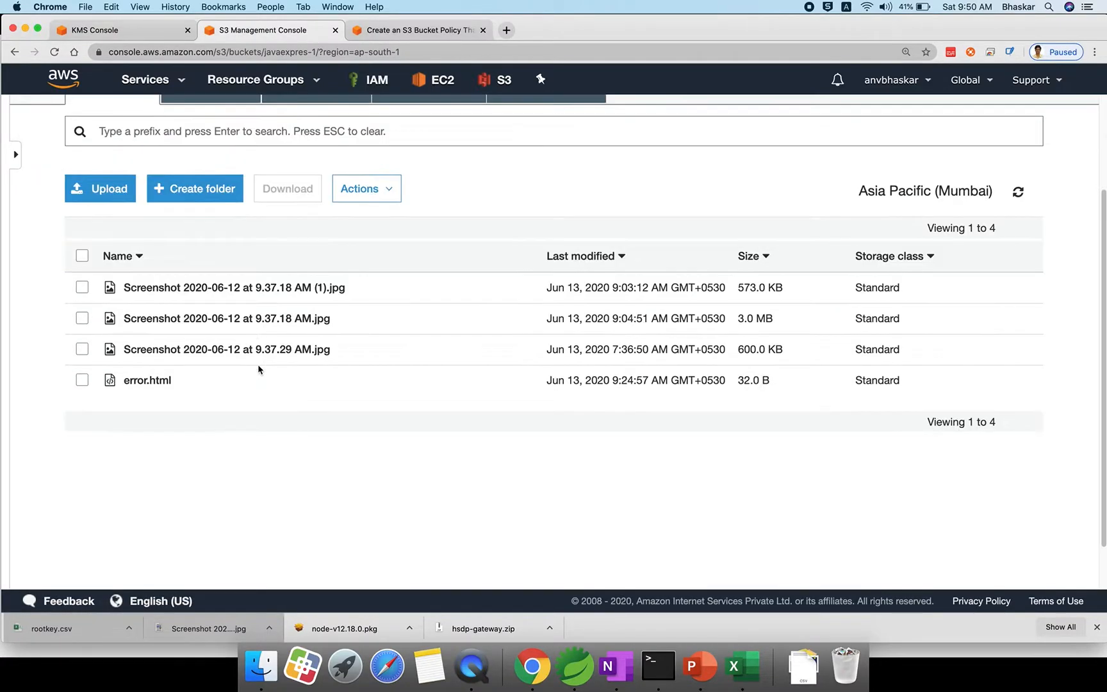
scroll(259, 369, up, 1)
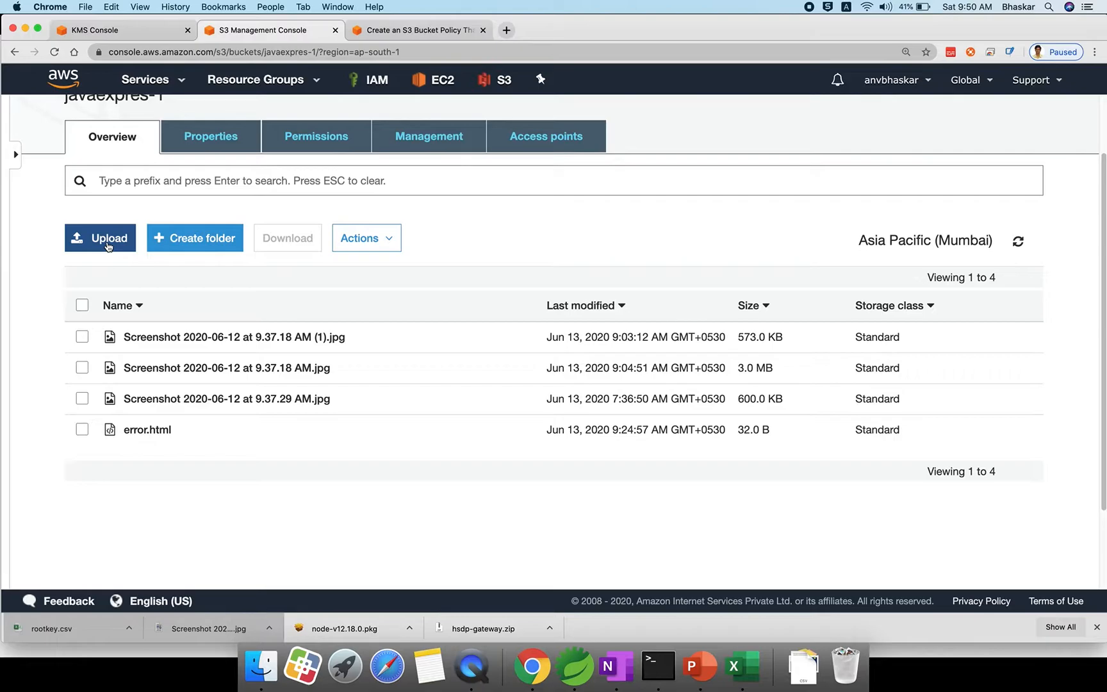
click(82, 430)
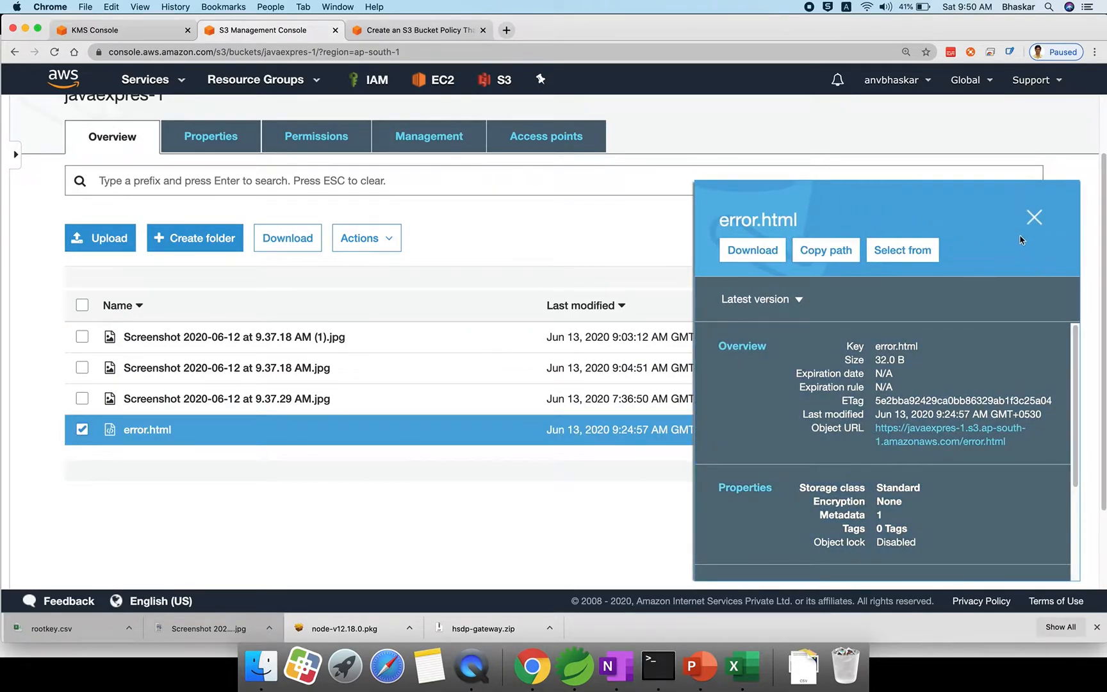
click(1029, 220)
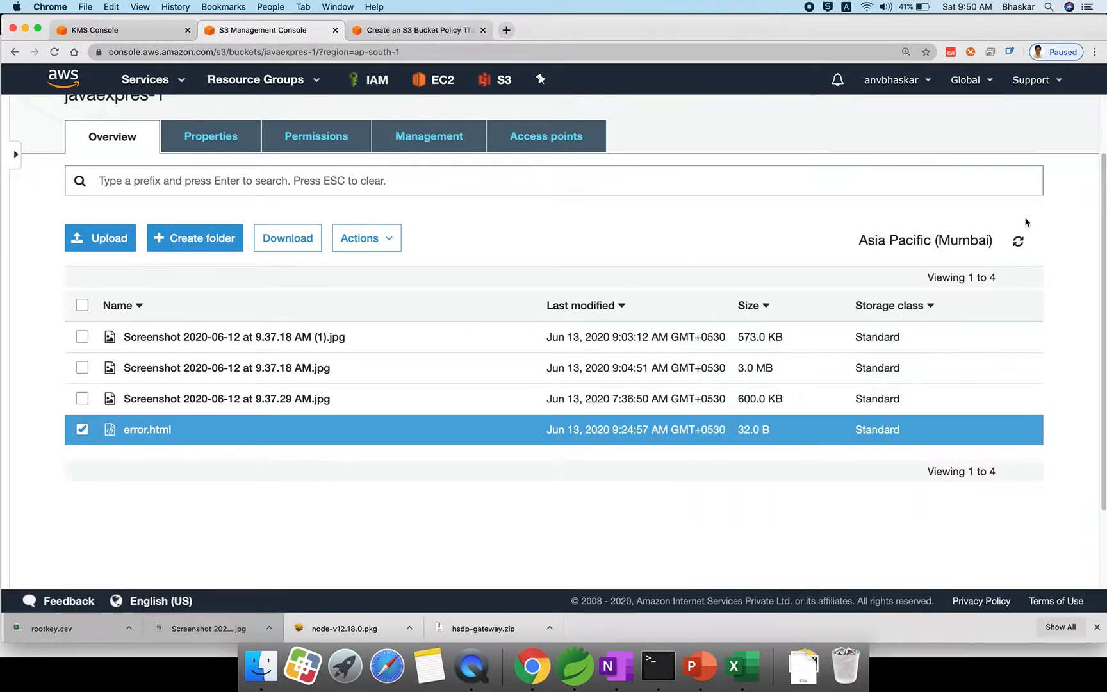
Upload logo.jpg from the Downloads folder to the javaexpres-1 bucket, leaving the permissions and properties at their defaults
click(98, 240)
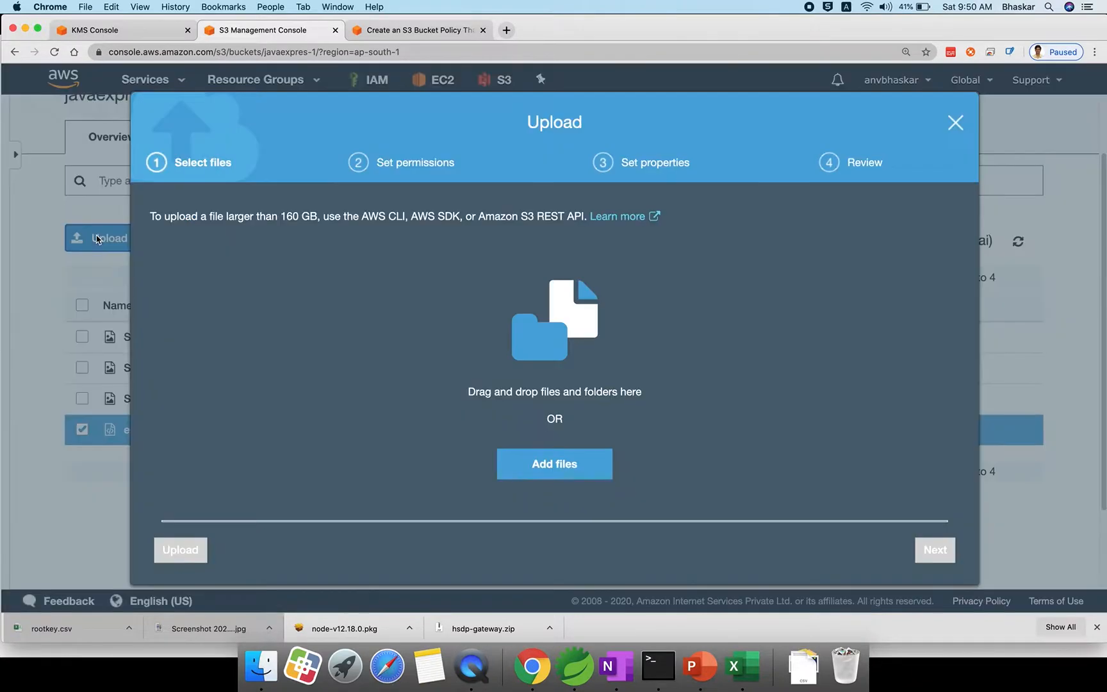
click(556, 474)
scroll(320, 276, down, 4)
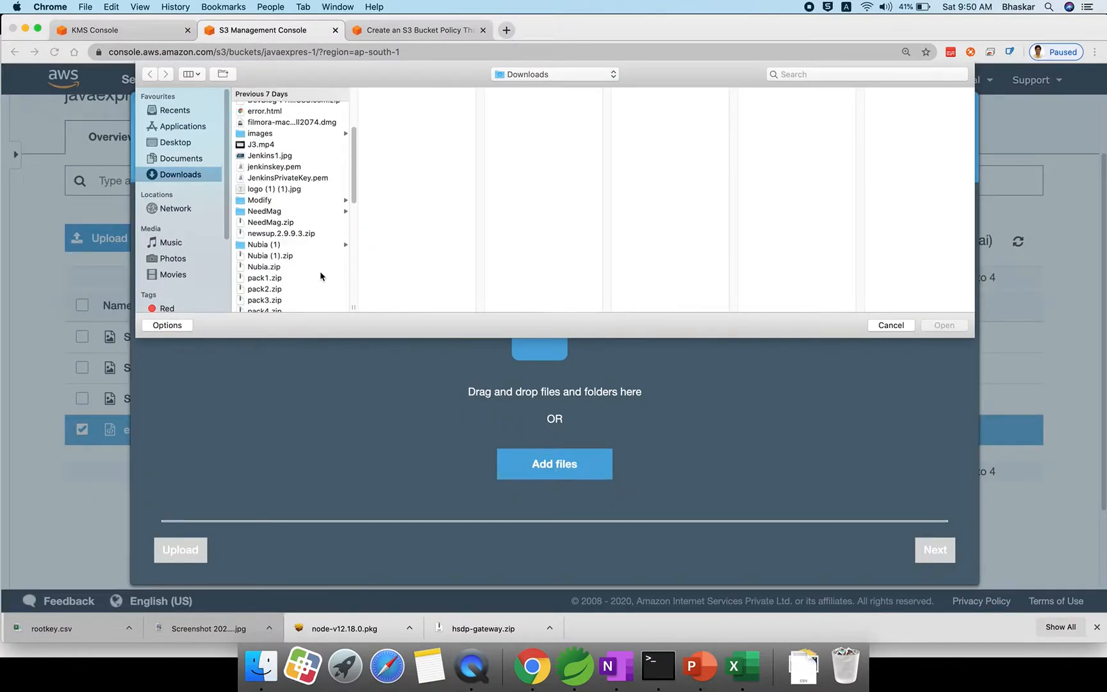
scroll(318, 276, down, 10)
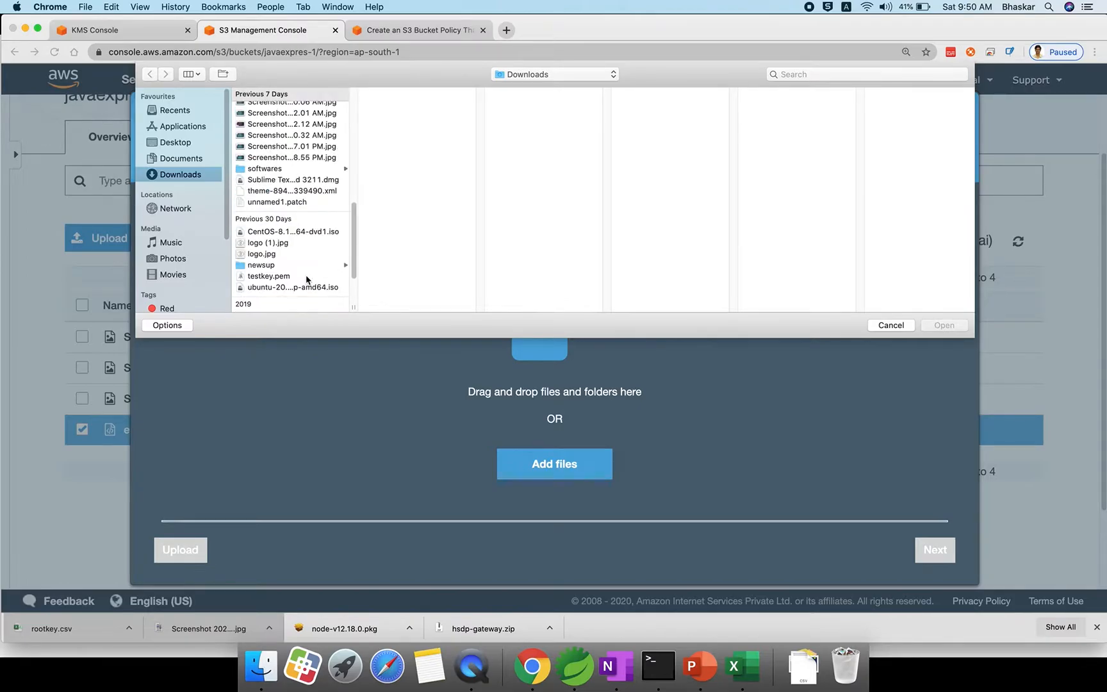
click(289, 254)
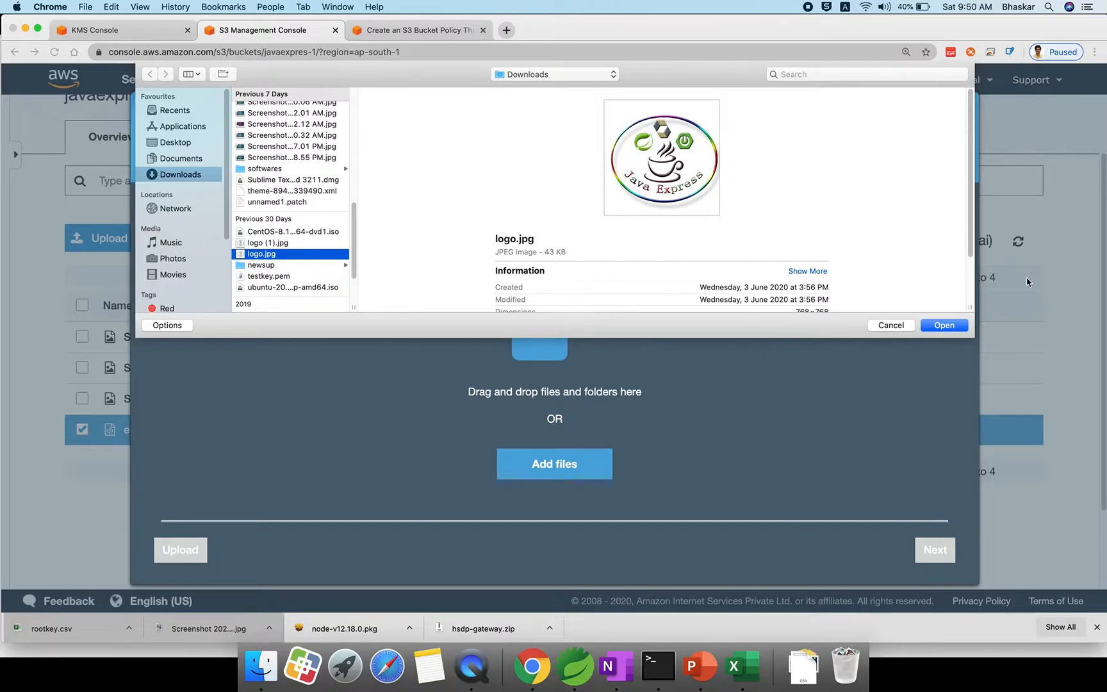
click(944, 325)
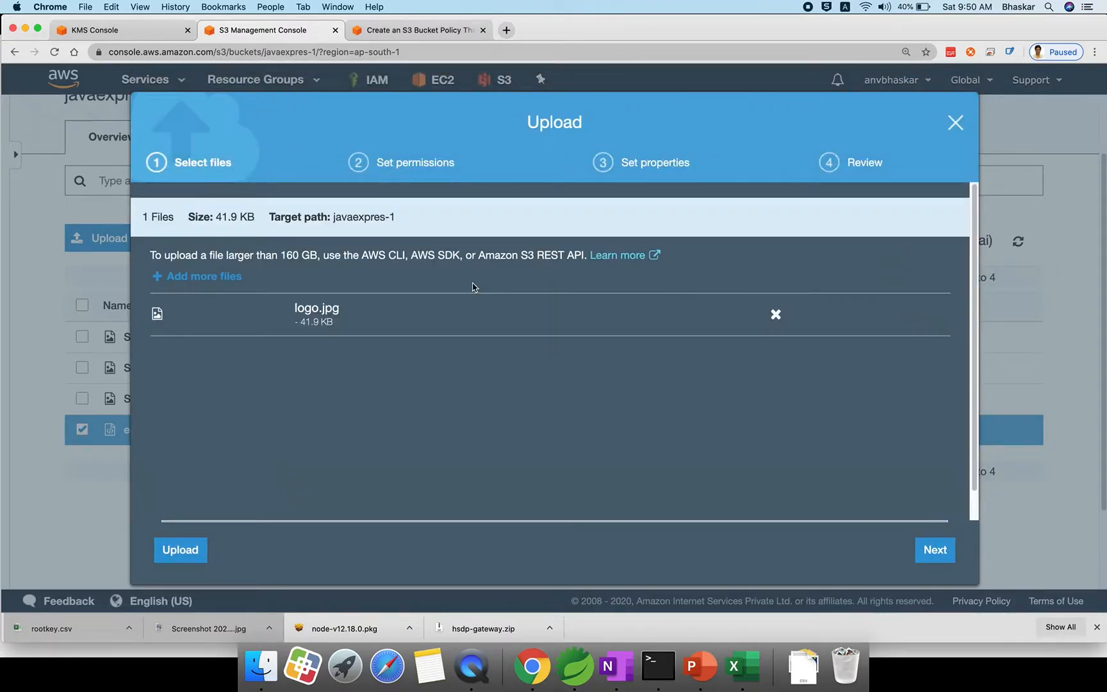
click(181, 550)
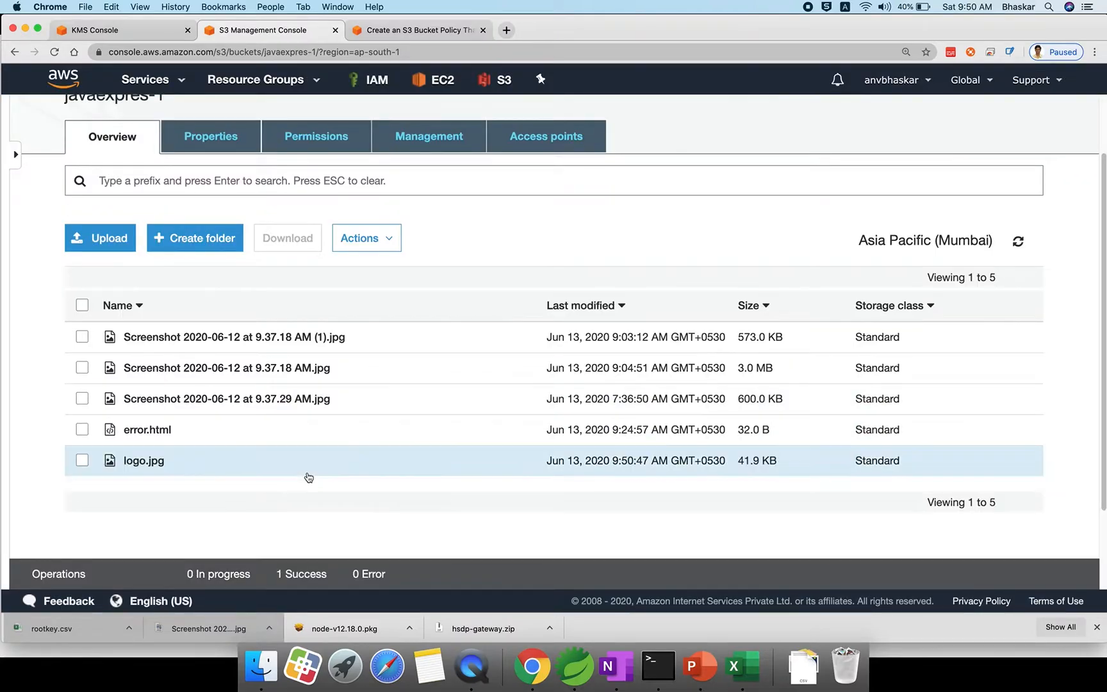
Make the logo.jpg object in the bucket public
scroll(311, 475, down, 1)
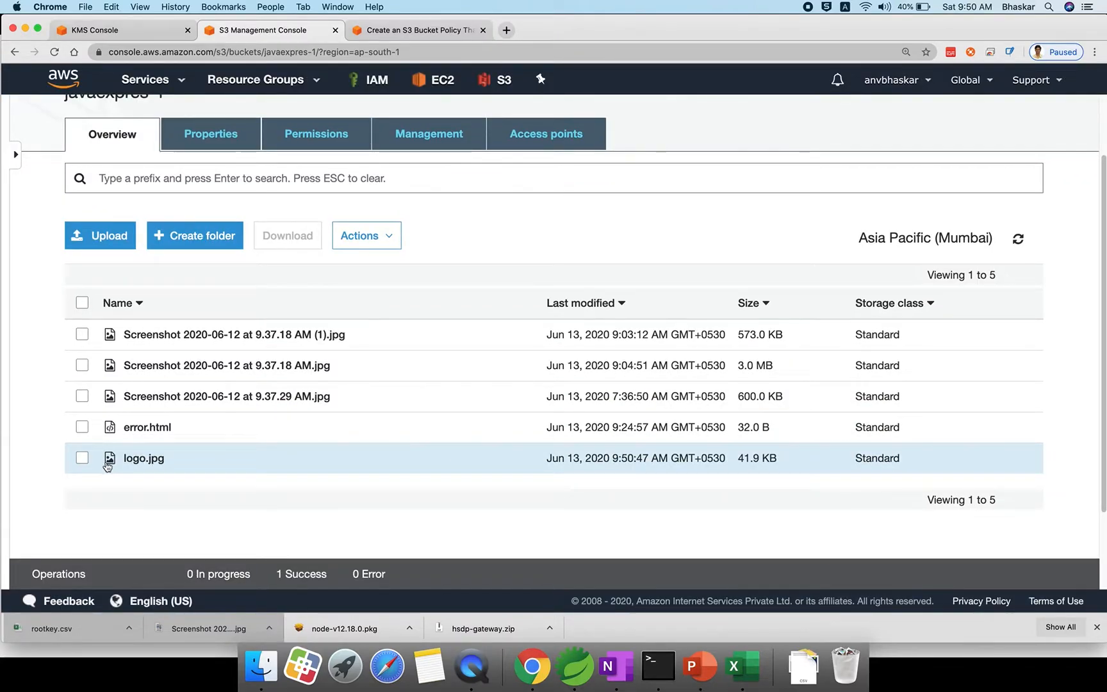
click(82, 458)
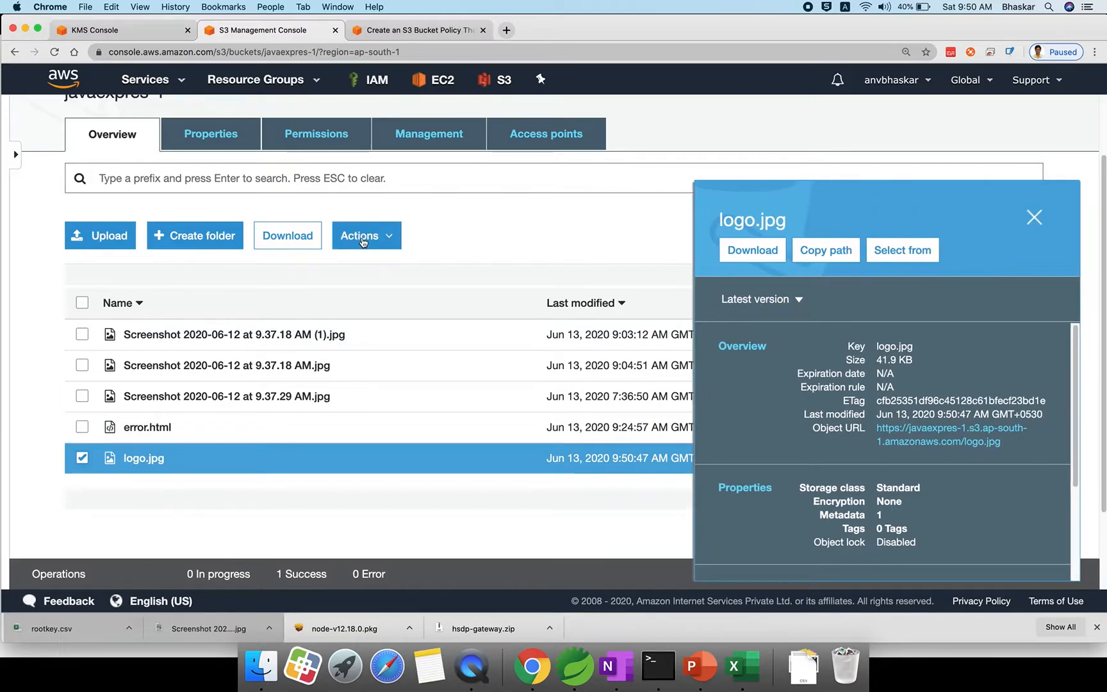
click(360, 236)
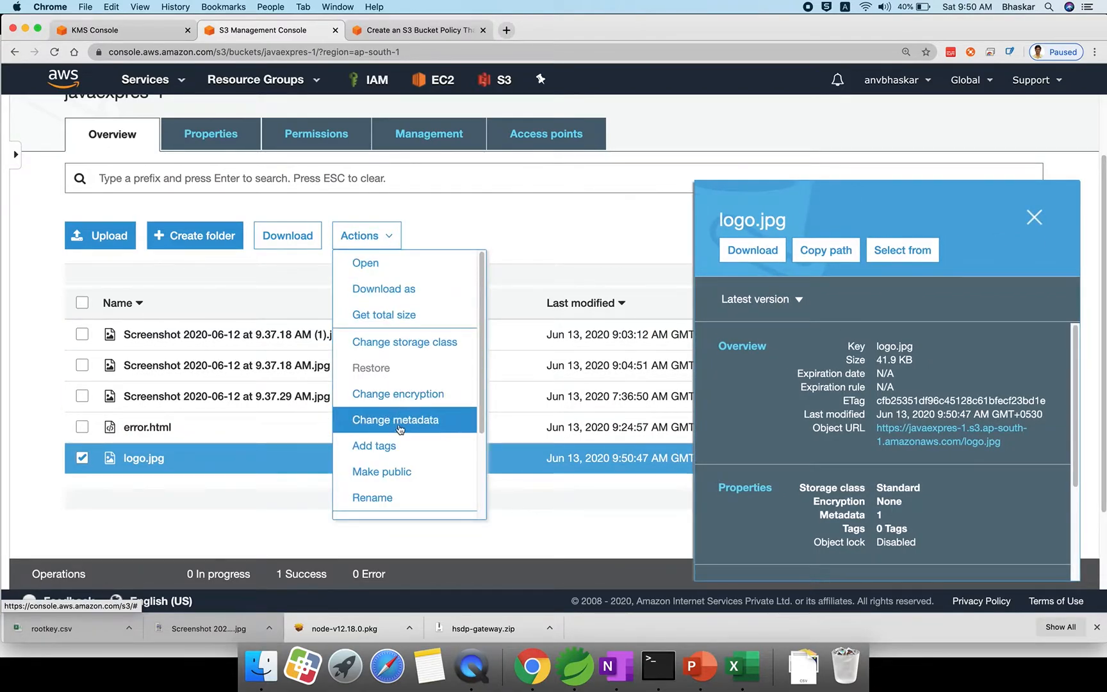
click(396, 474)
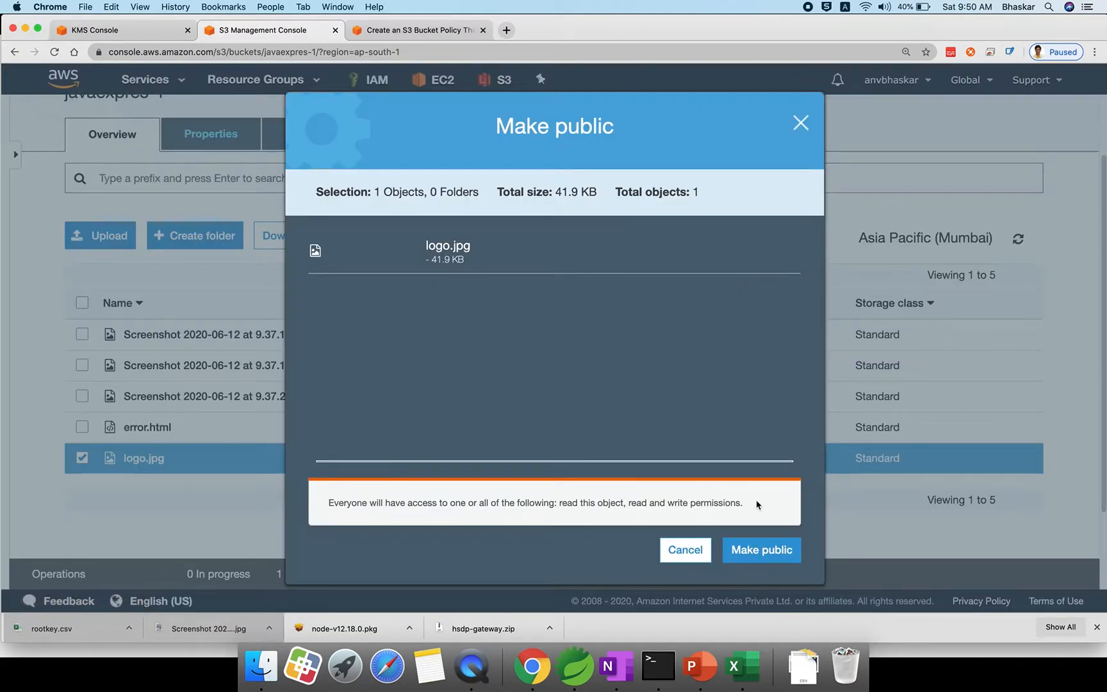
click(747, 545)
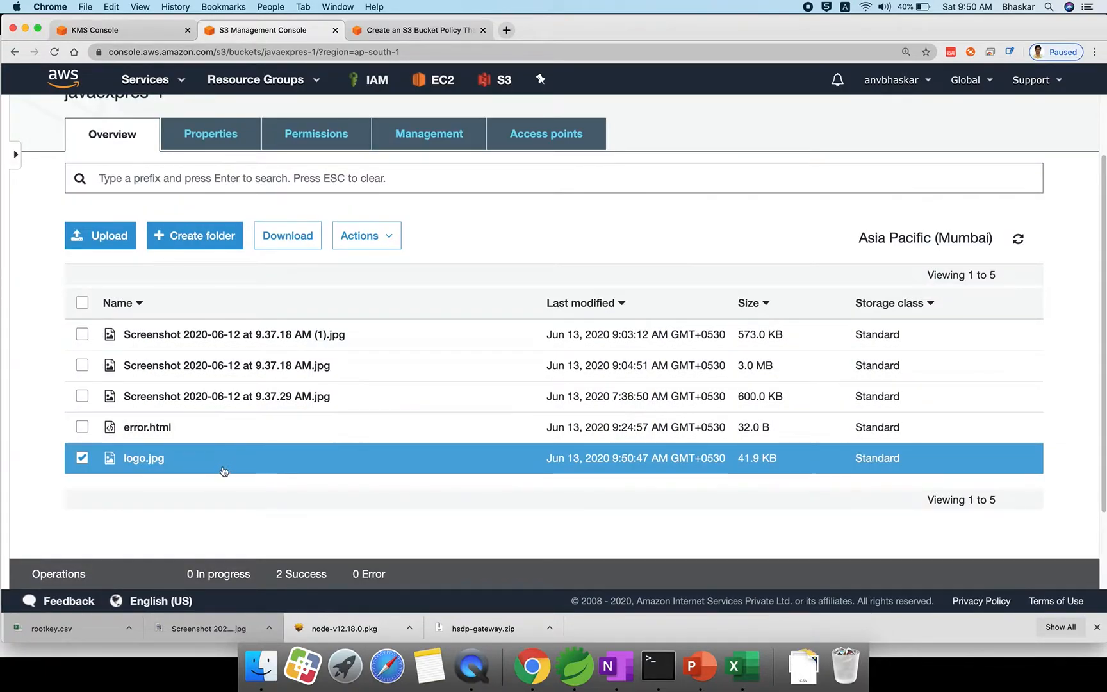
Open the object URL of logo.jpg in a new browser tab and view the image
click(159, 459)
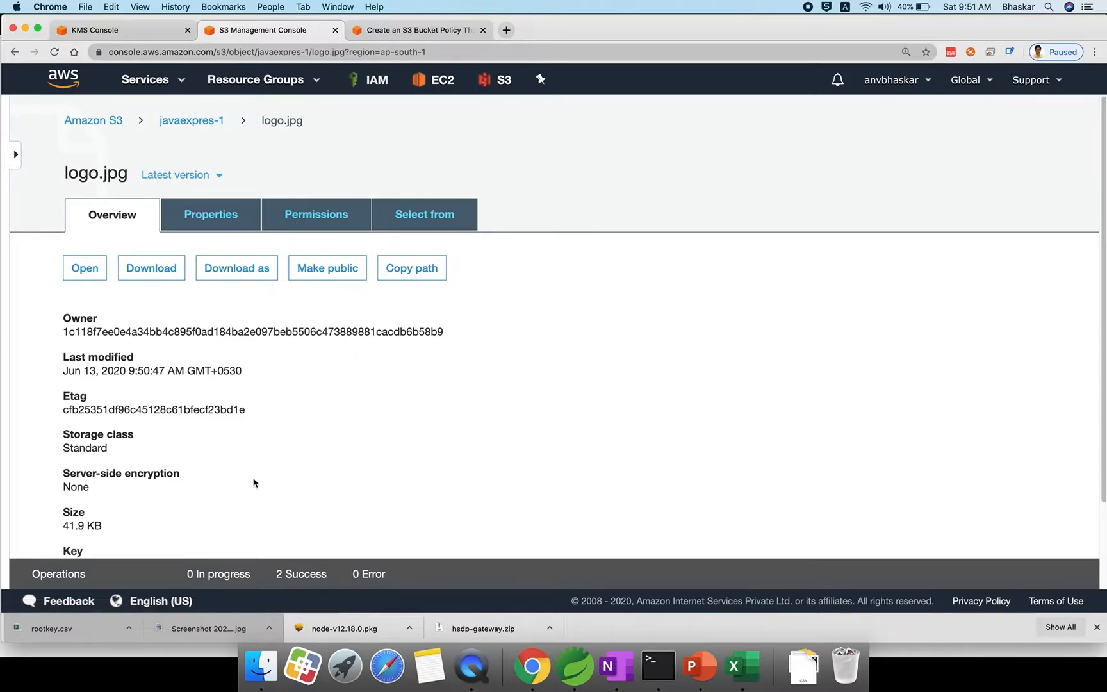
scroll(257, 481, down, 3)
right_click(223, 502)
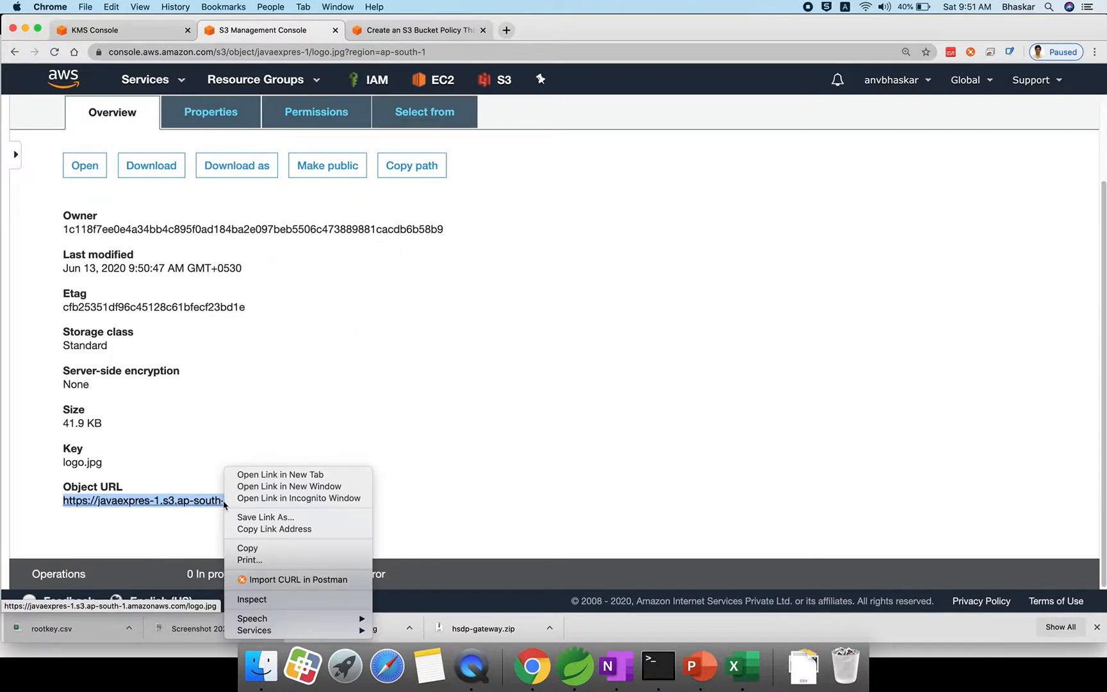
click(280, 474)
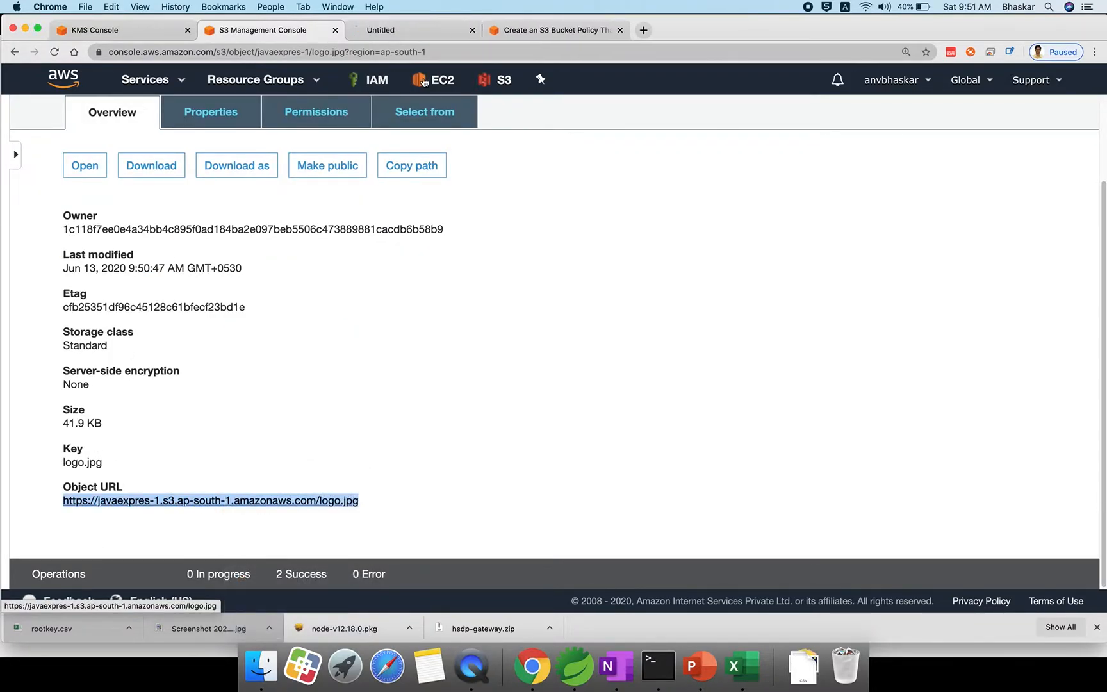
click(417, 37)
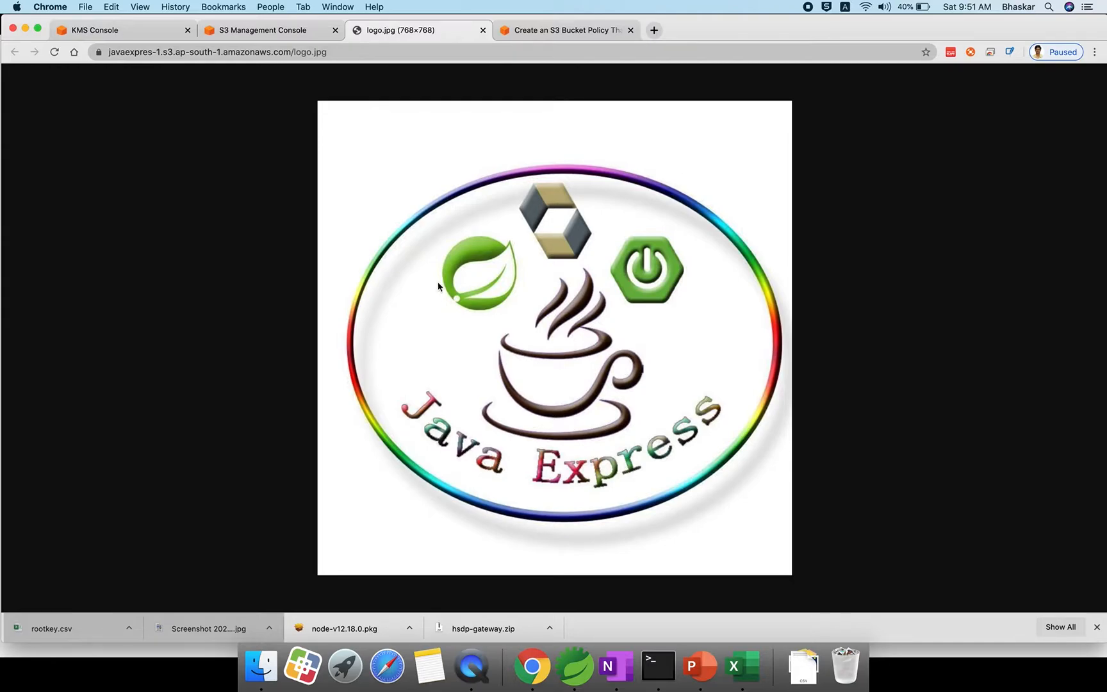
Check the image page's connection security information, and load the same logo.jpg URL over http instead of https
click(95, 50)
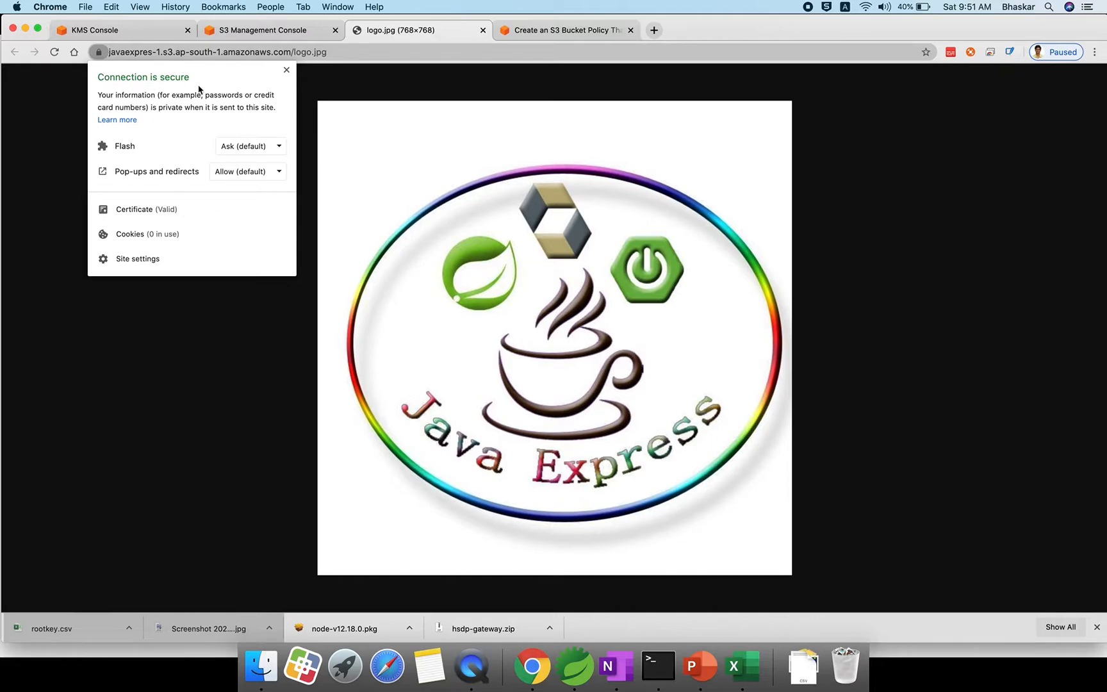
click(110, 52)
click(110, 54)
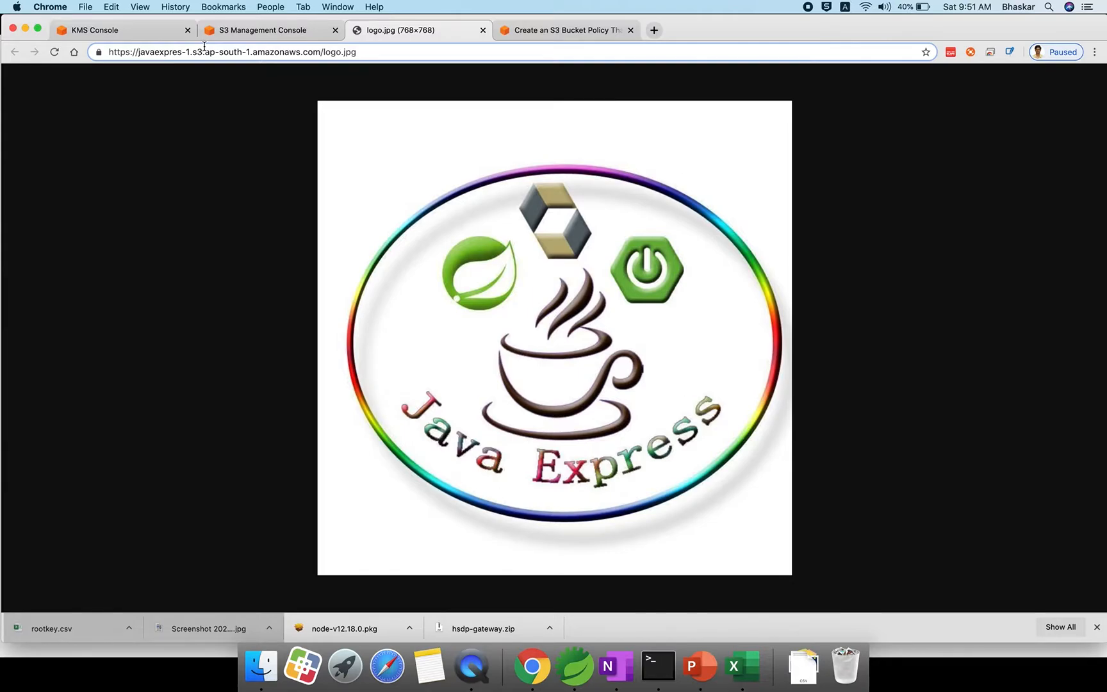
key(BackSpace)
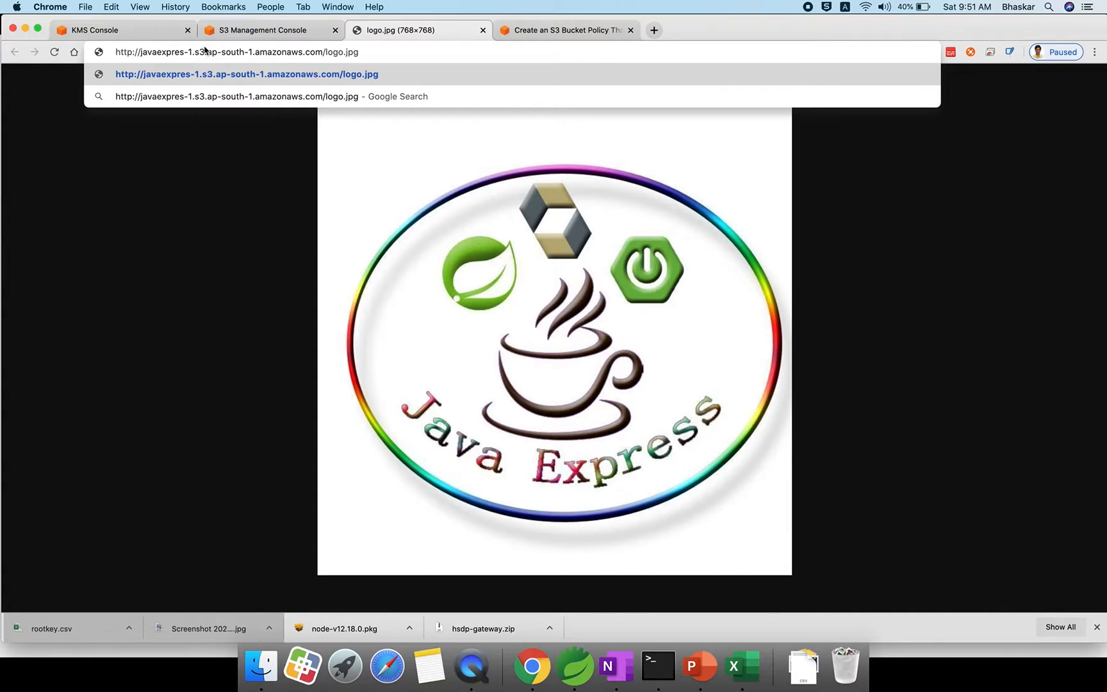
key(Return)
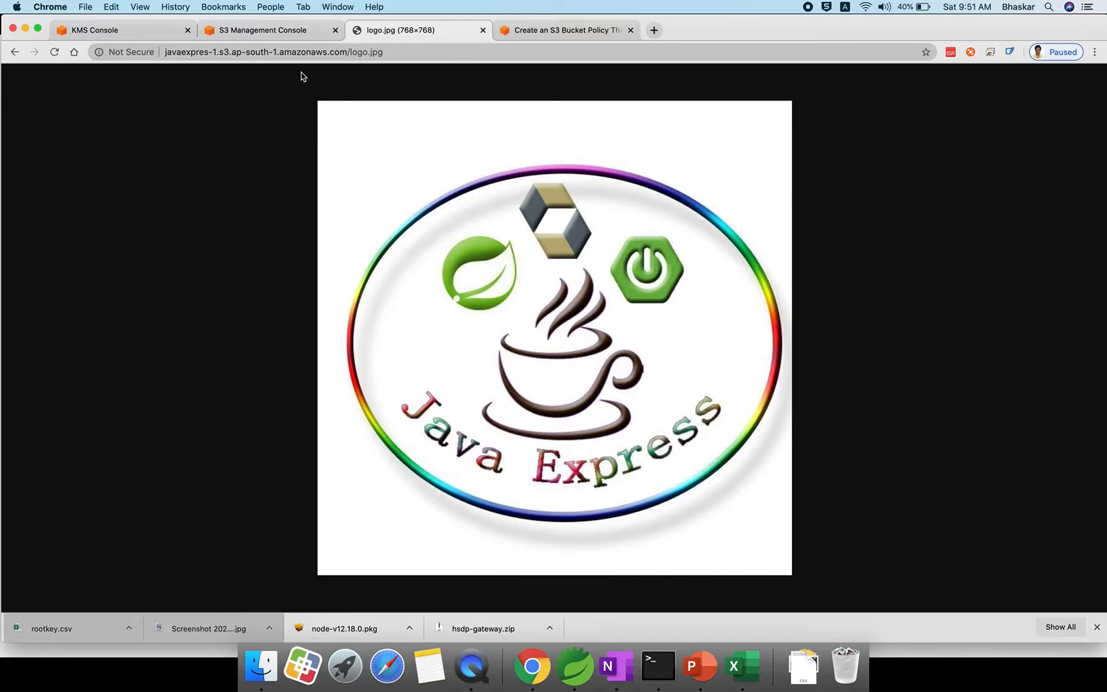
Return to the S3 console and view the access permissions of logo.jpg
click(283, 36)
scroll(291, 289, up, 2)
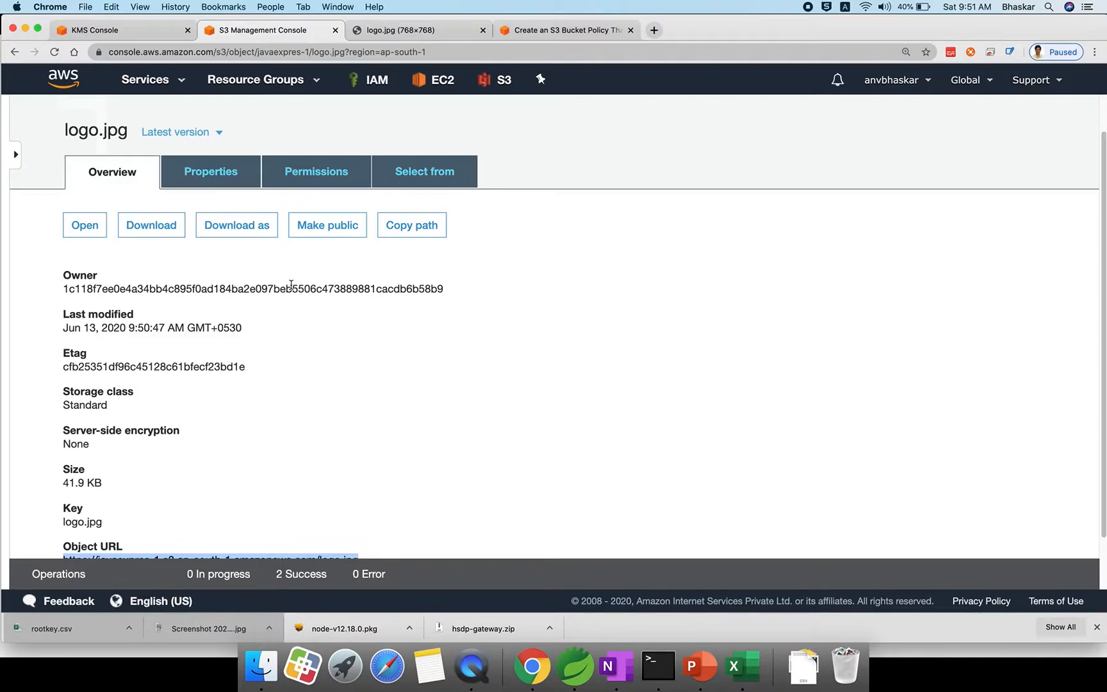
click(302, 172)
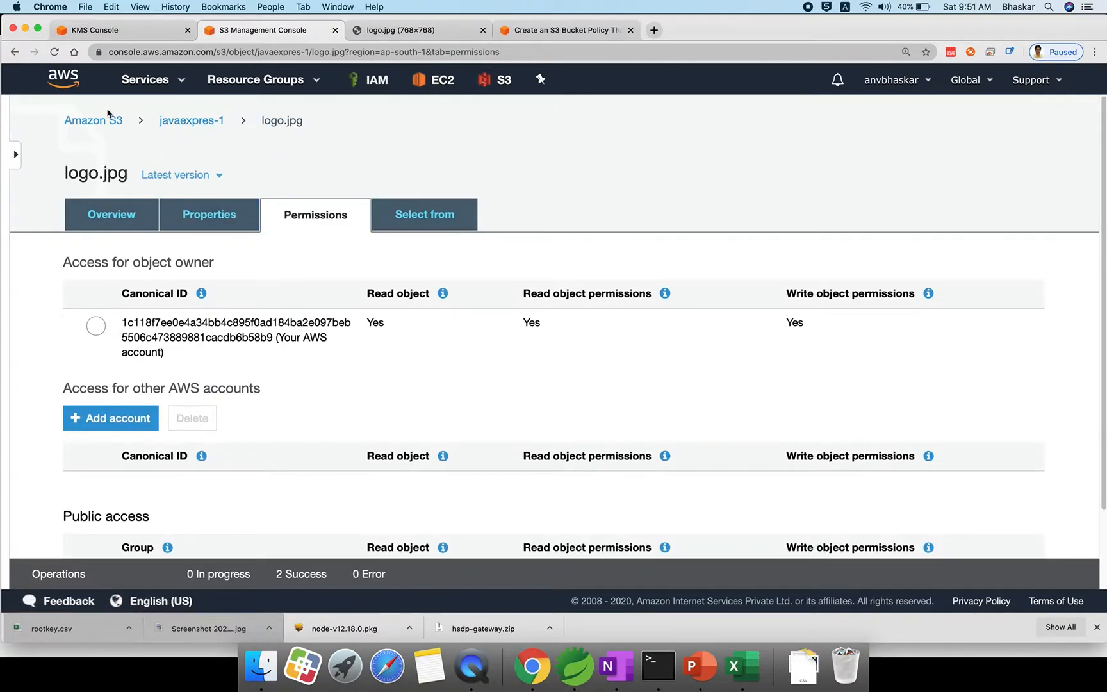
Review the editable block public access settings of the javaexpres-1 bucket without changing them
click(105, 120)
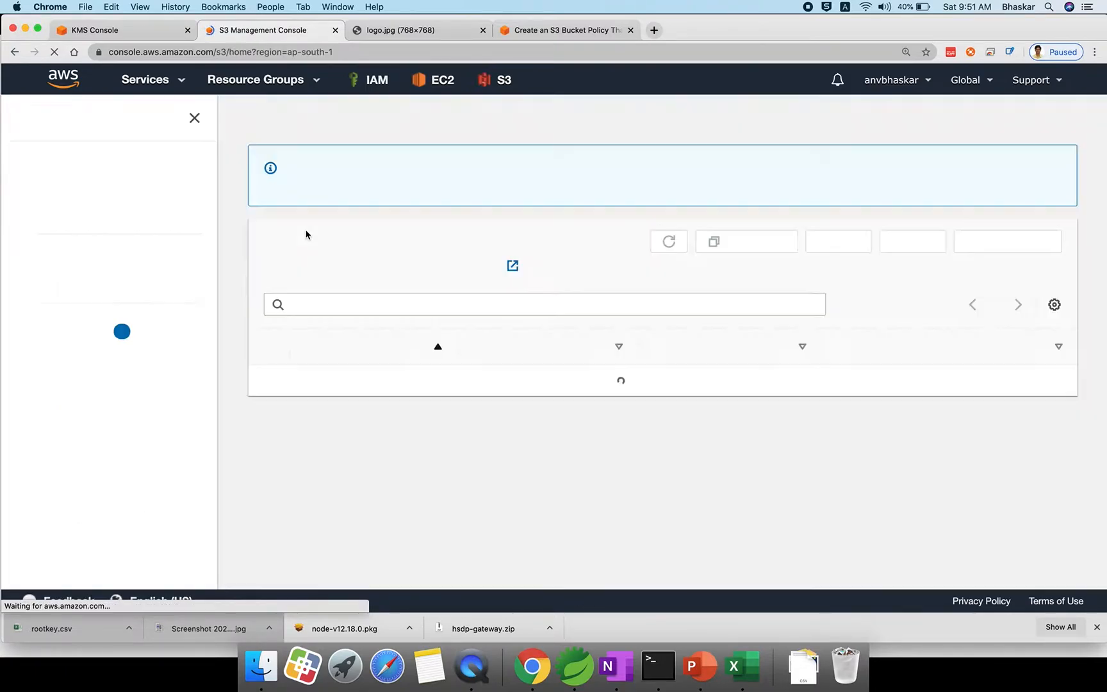
click(330, 382)
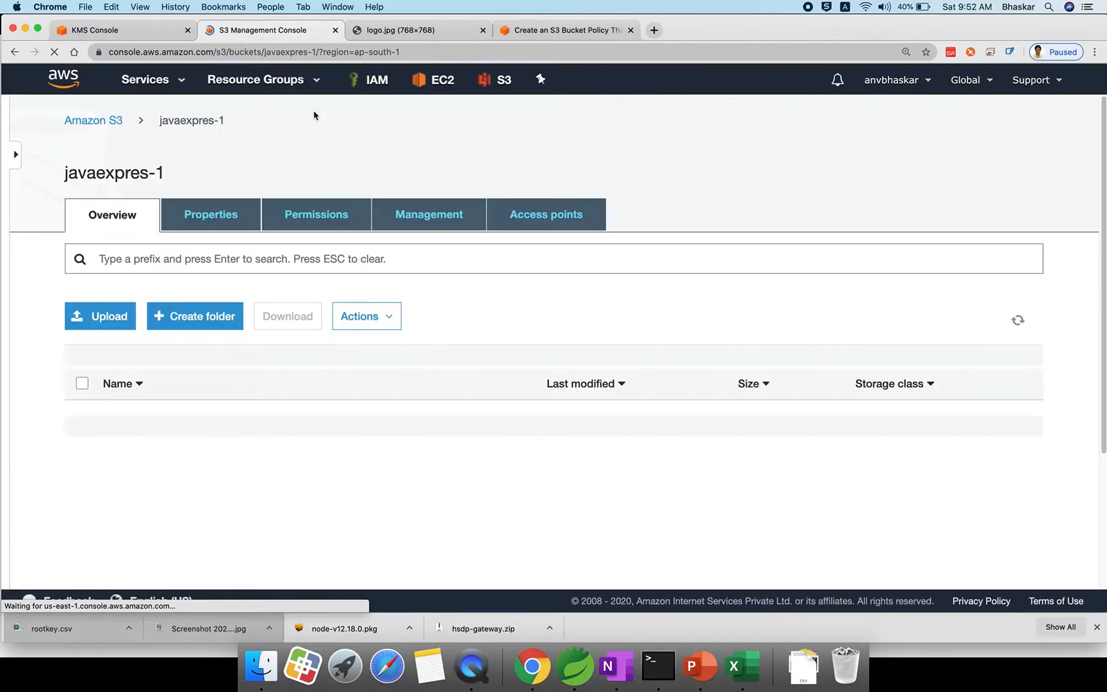
click(316, 215)
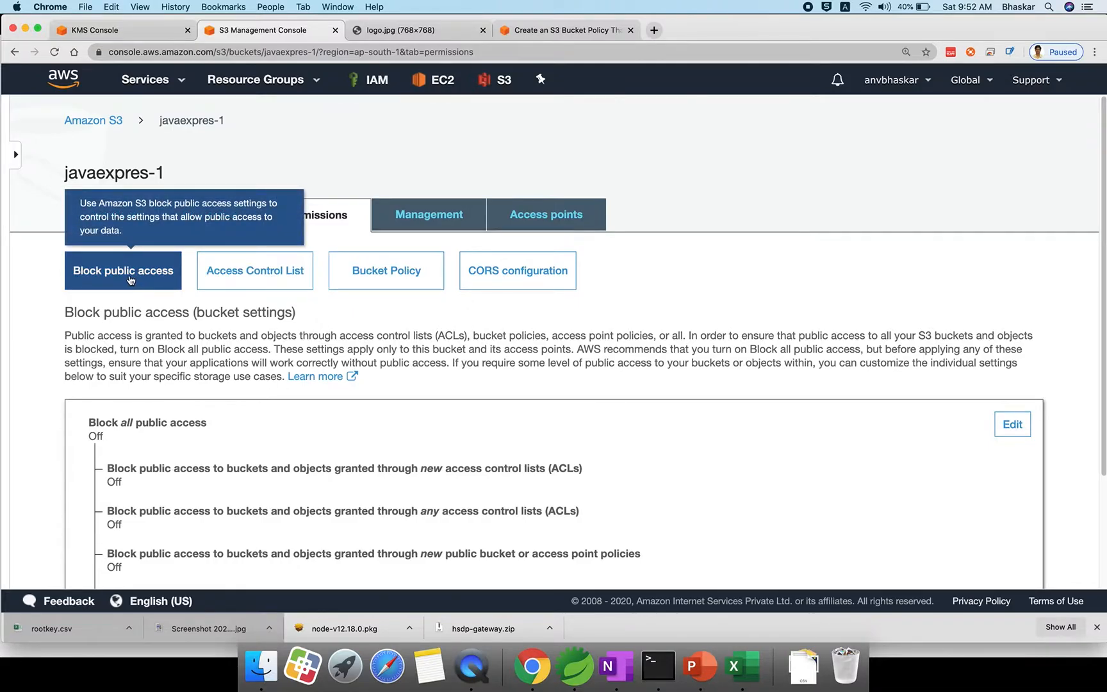
scroll(217, 391, down, 3)
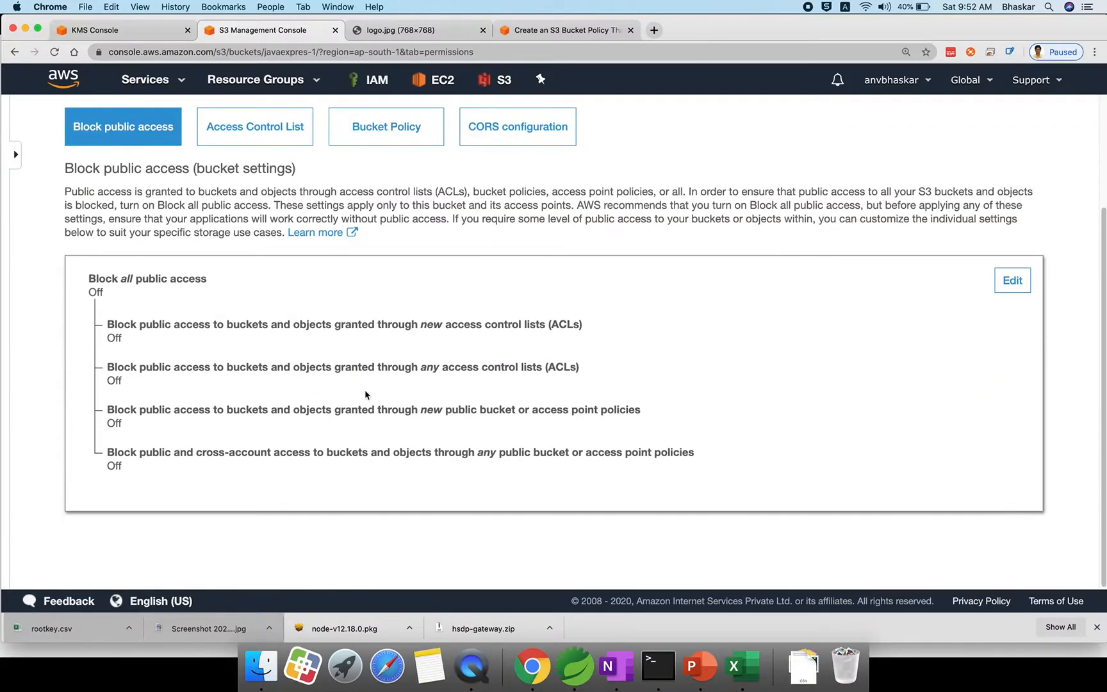
click(1015, 283)
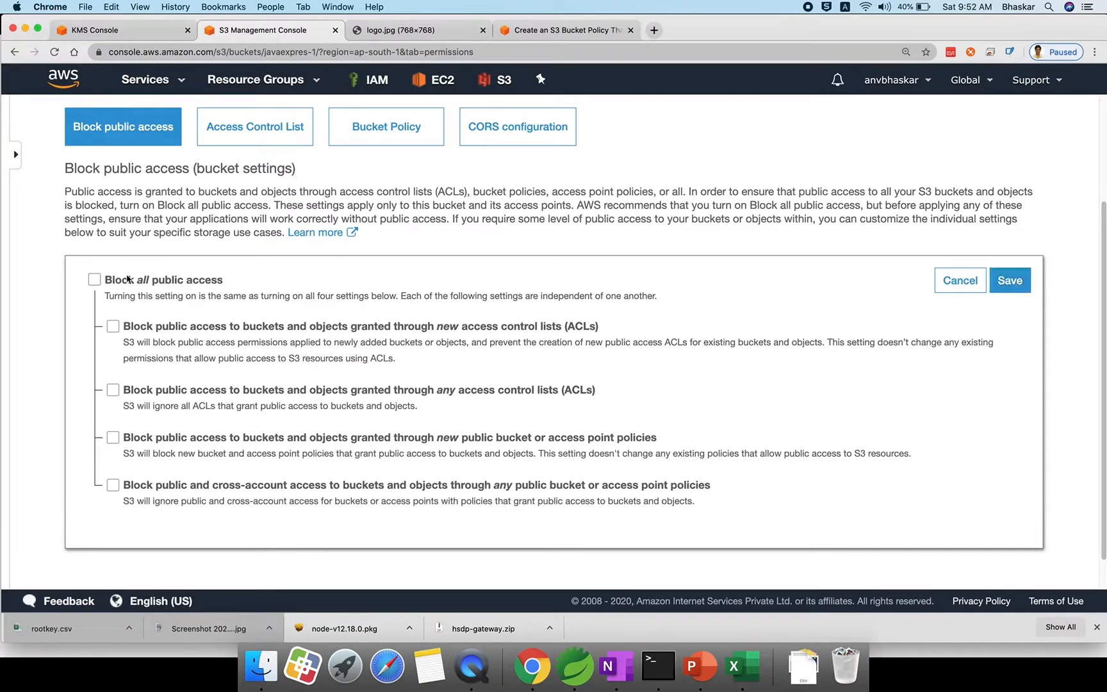
click(960, 280)
Review the bucket's access control list and open the AWS Policy Generator from its bucket policy editor
click(284, 138)
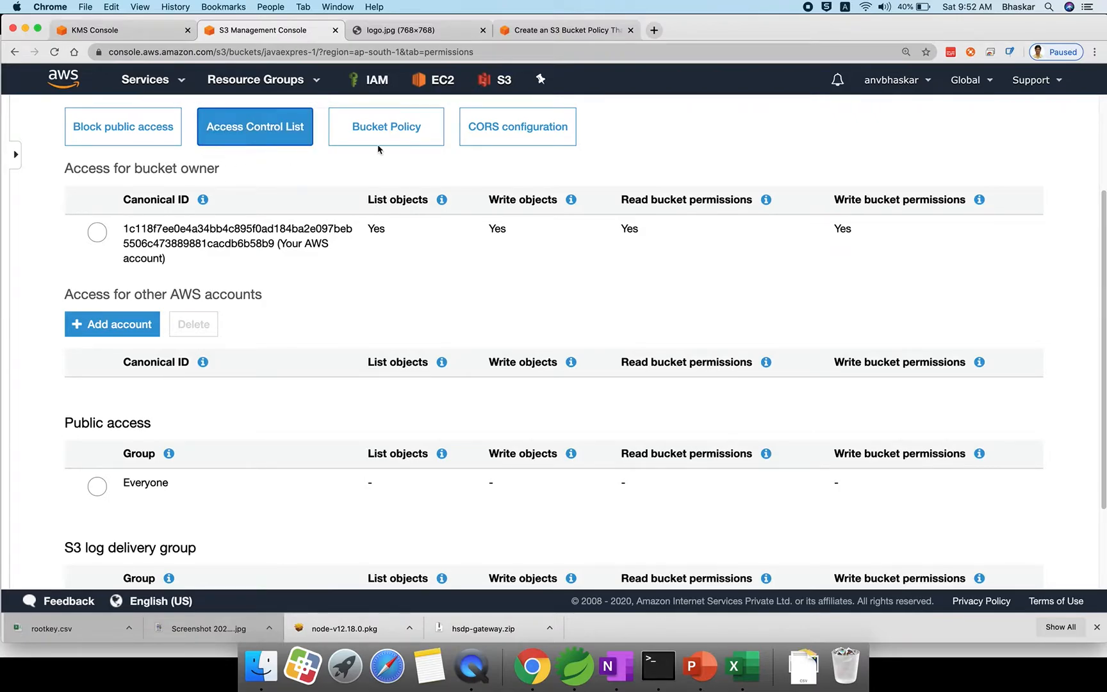
click(404, 134)
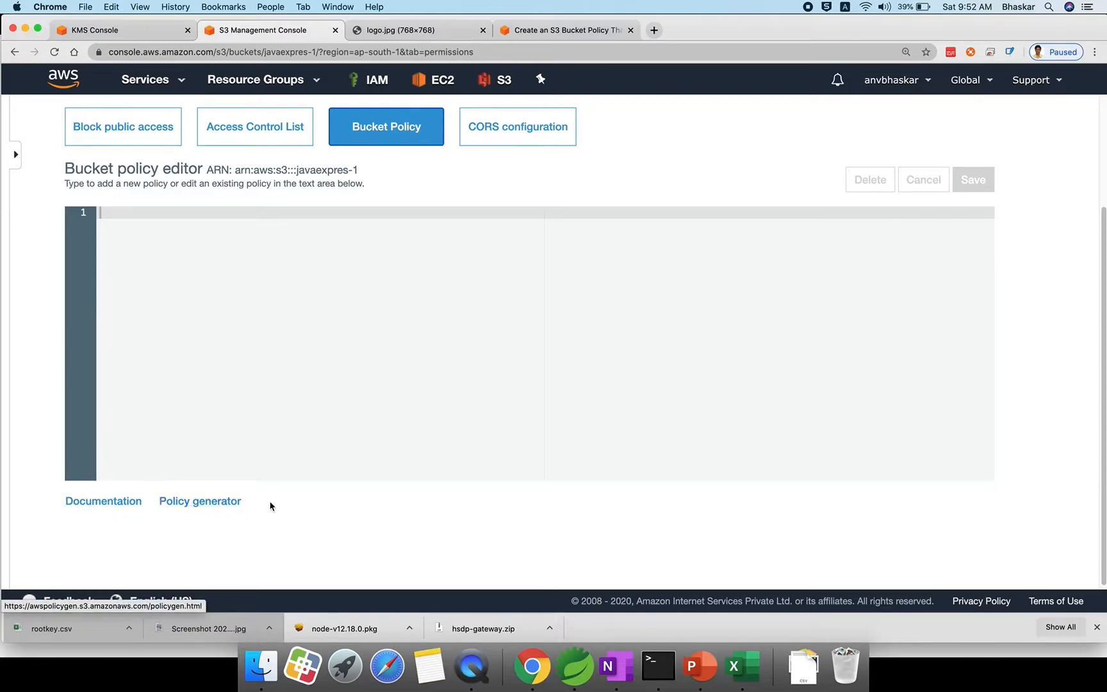
click(215, 502)
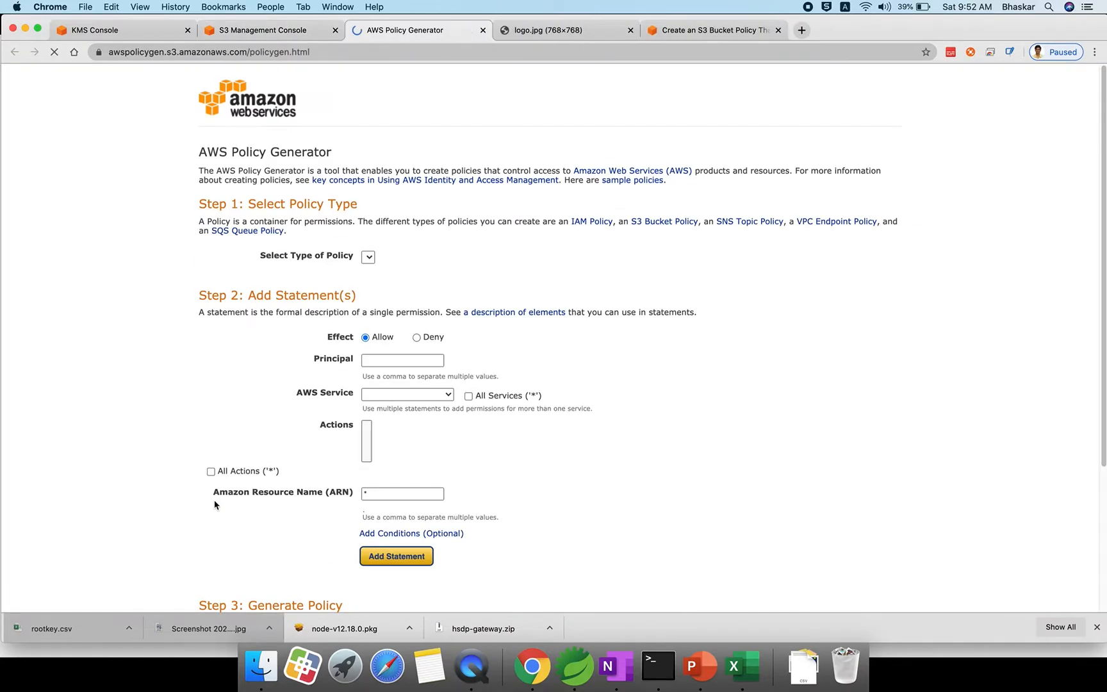
Close the S3 bucket policy tutorial page and set the policy type to S3 Bucket Policy in the AWS Policy Generator
click(778, 30)
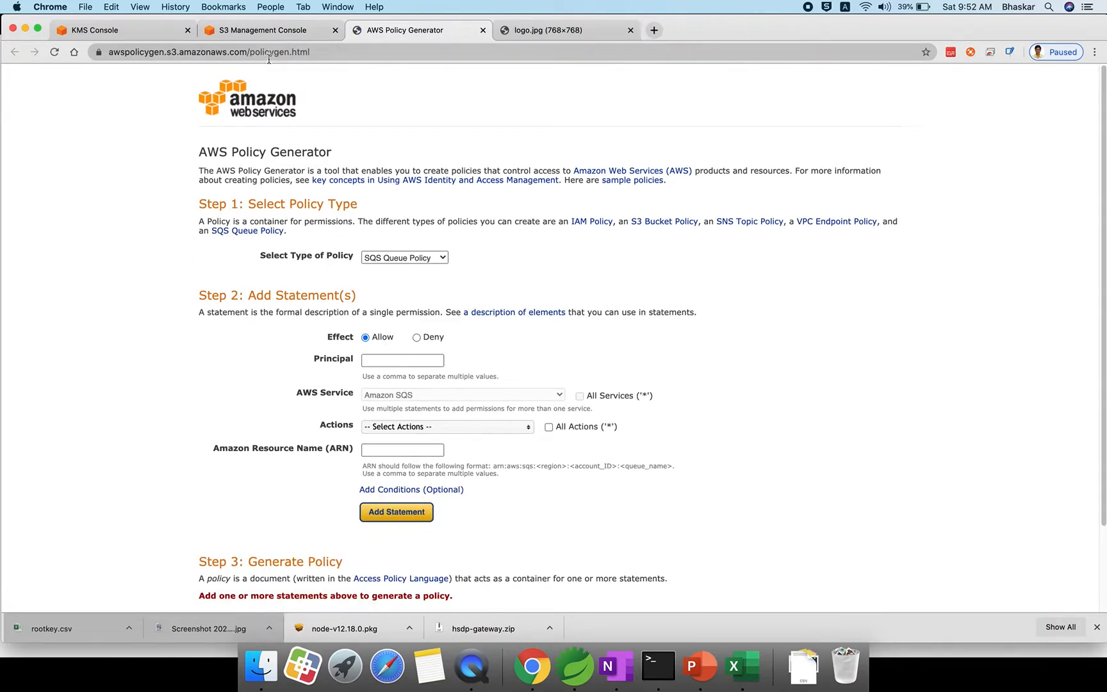
click(346, 52)
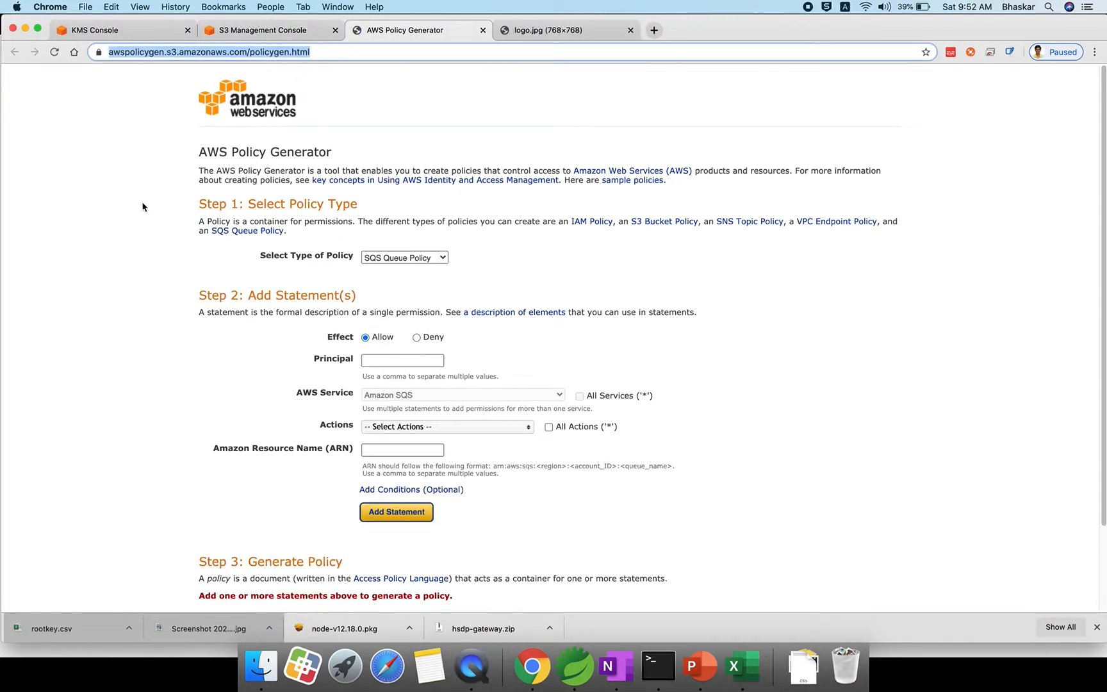
click(129, 215)
scroll(120, 269, down, 2)
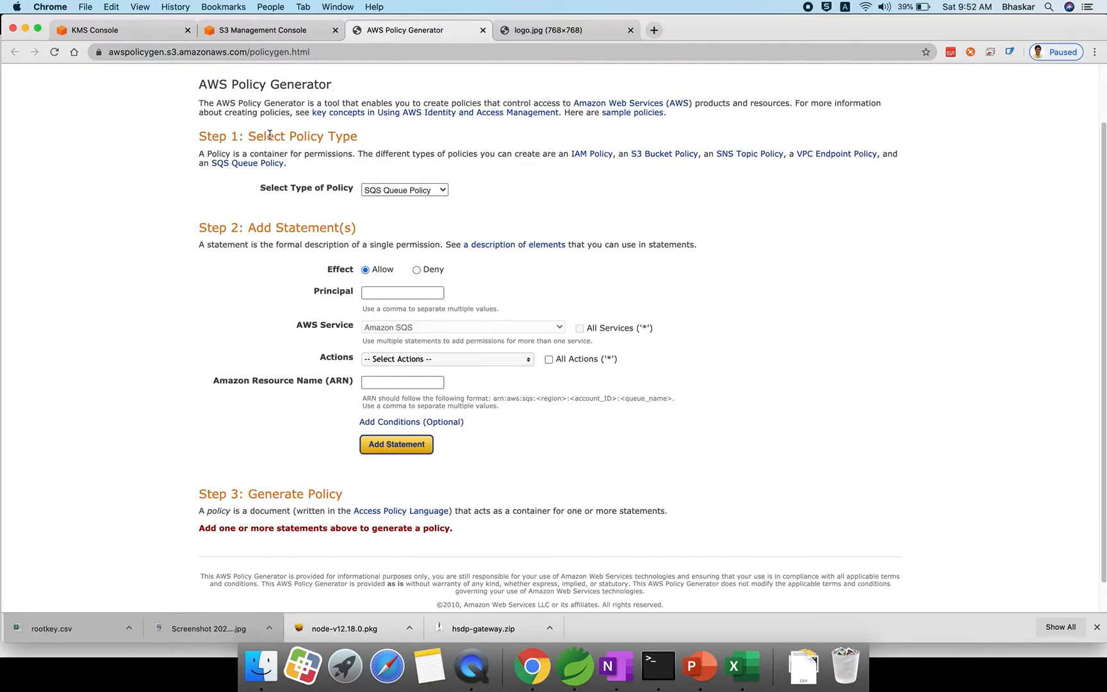
click(397, 190)
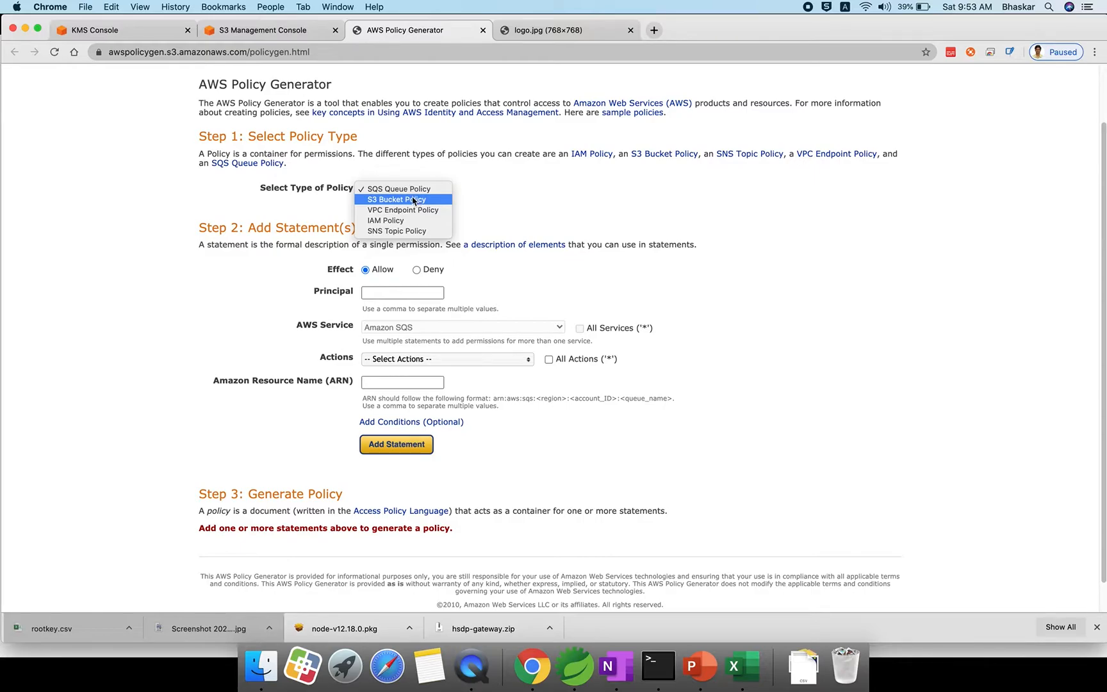
click(396, 200)
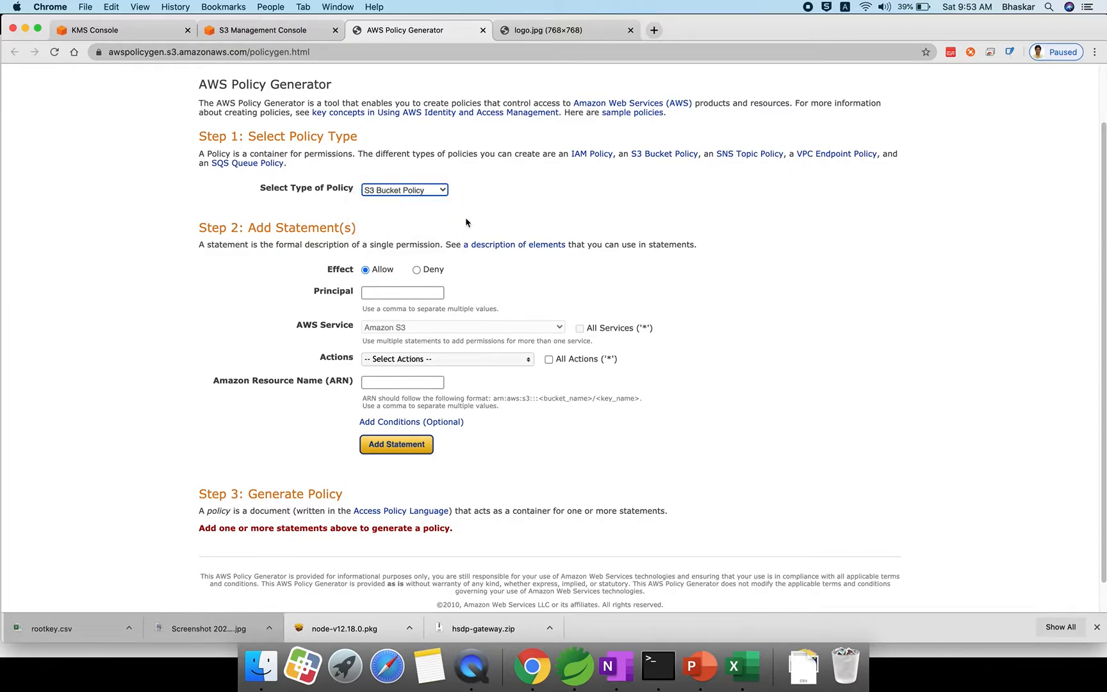
scroll(468, 219, down, 1)
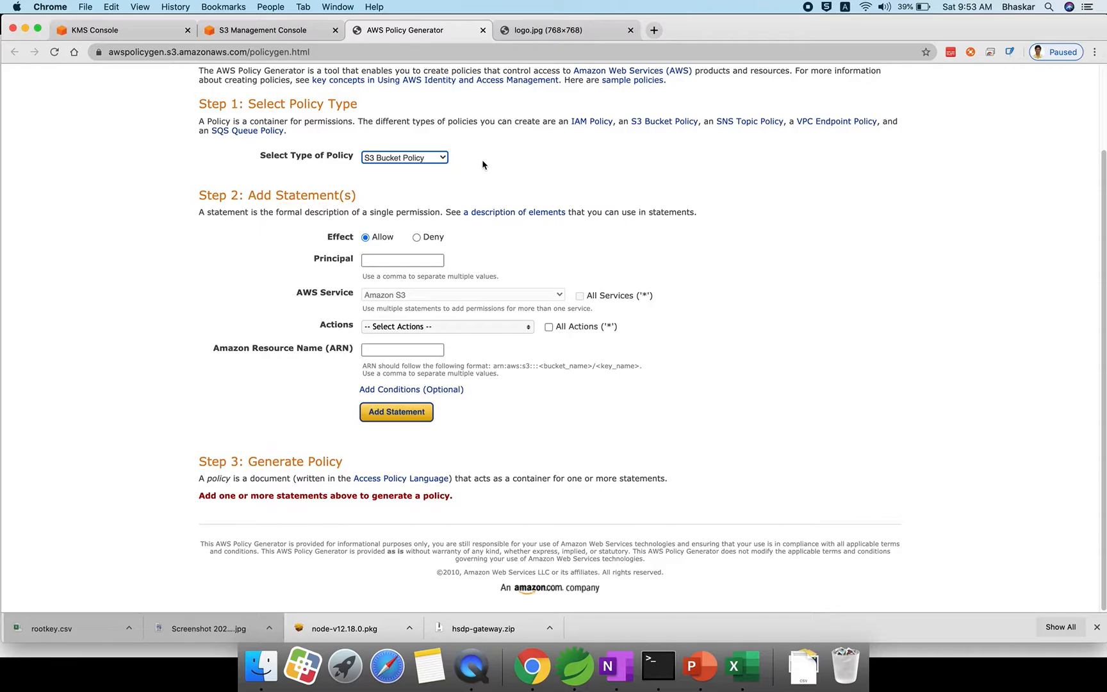
Glance at the logo.jpg page, and set the policy statement's effect to Deny with * as the principal
click(522, 40)
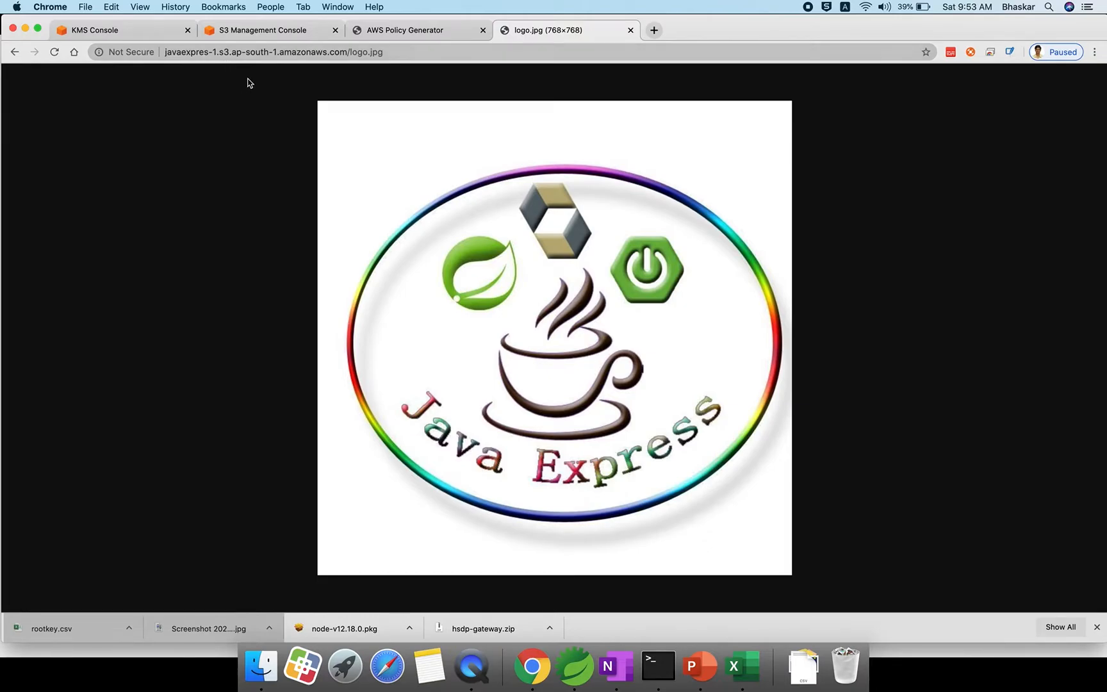
click(380, 34)
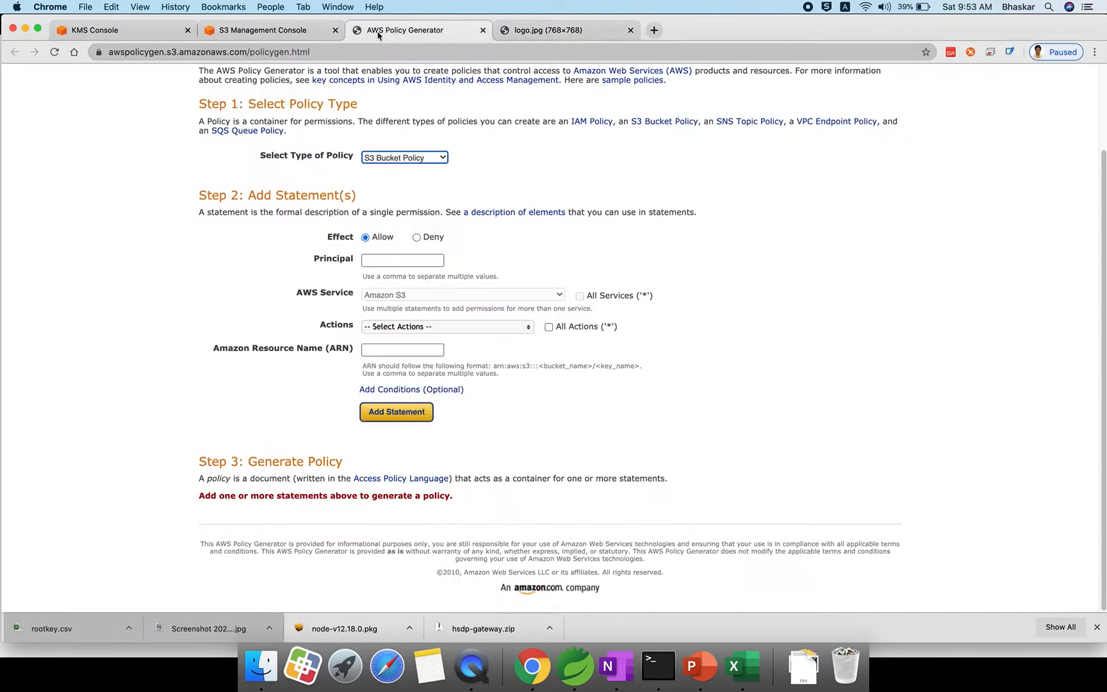
click(417, 238)
click(375, 261)
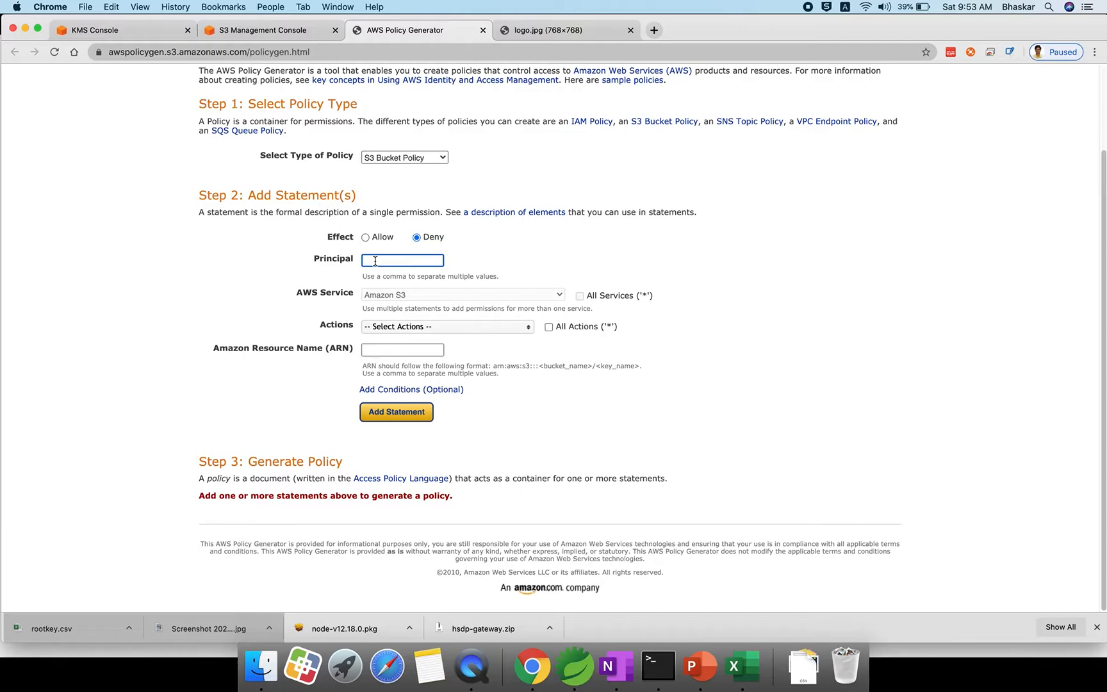
text(*)
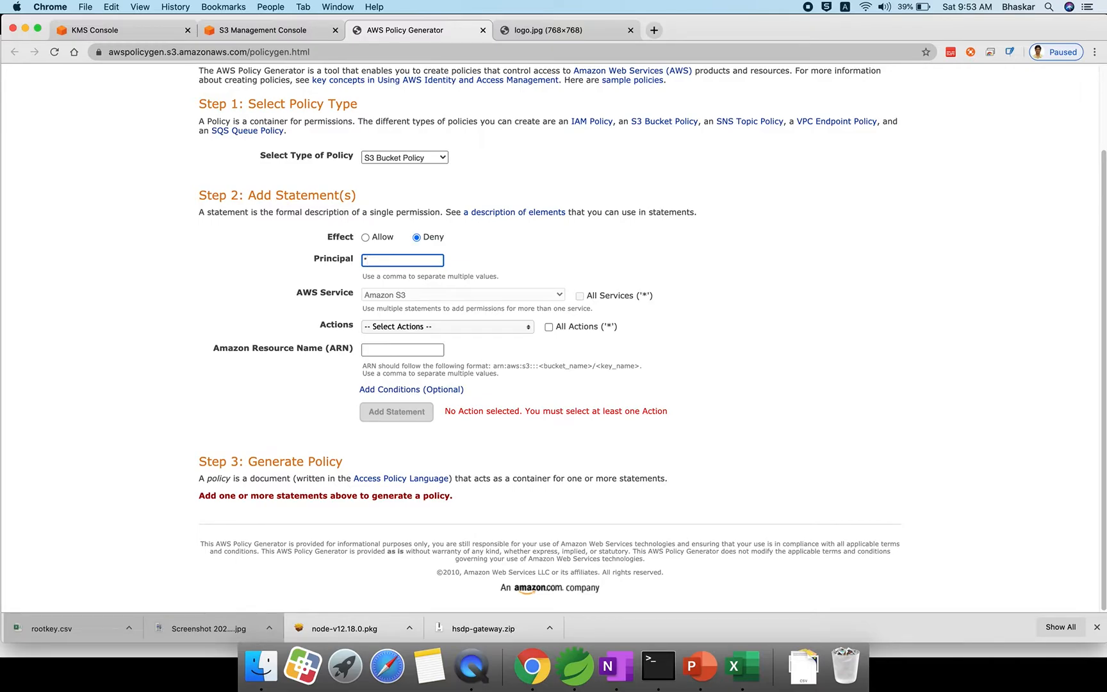
click(387, 296)
Select a single object-retrieval action from the Amazon S3 actions for the Deny statement
click(431, 327)
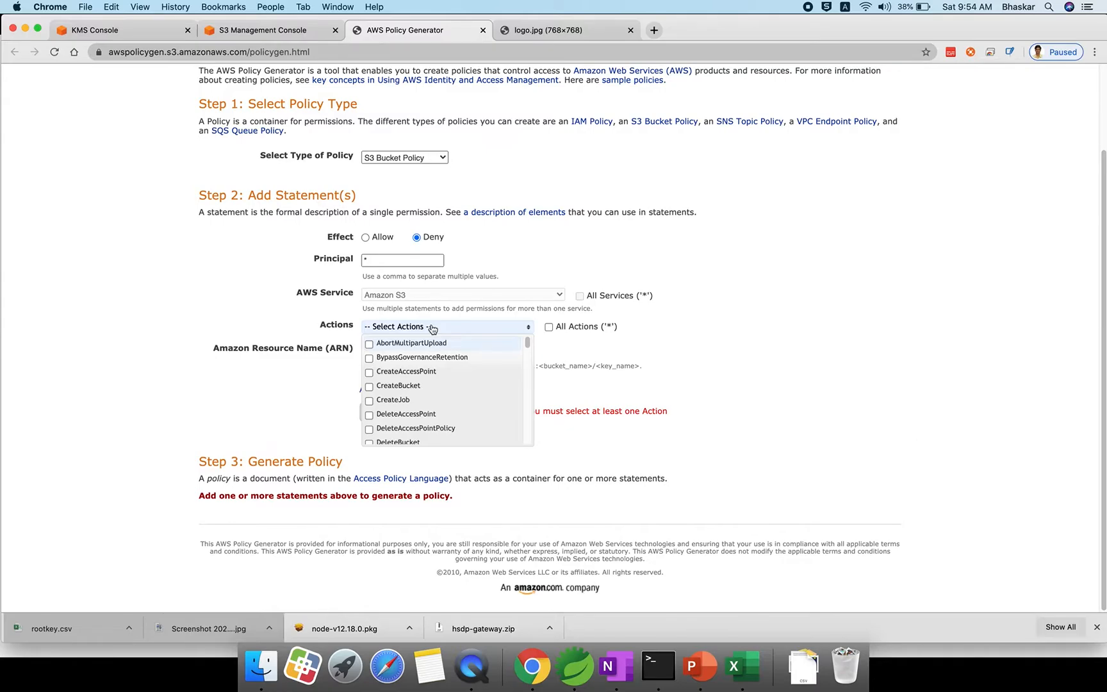
scroll(424, 400, down, 4)
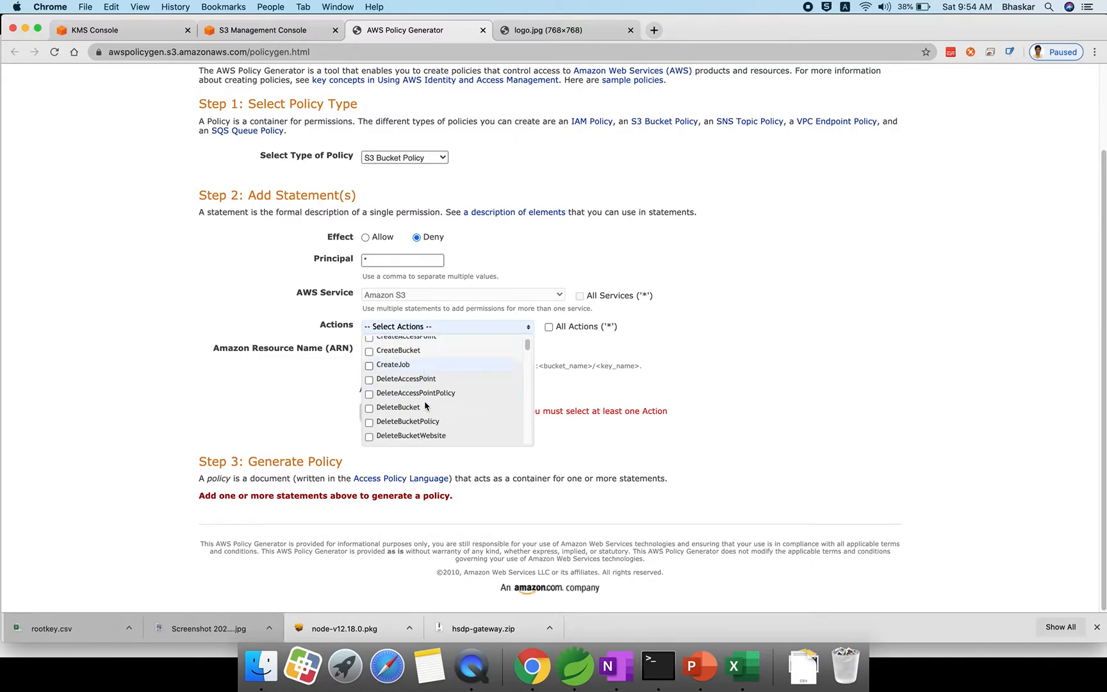
scroll(404, 388, down, 2)
scroll(405, 391, down, 4)
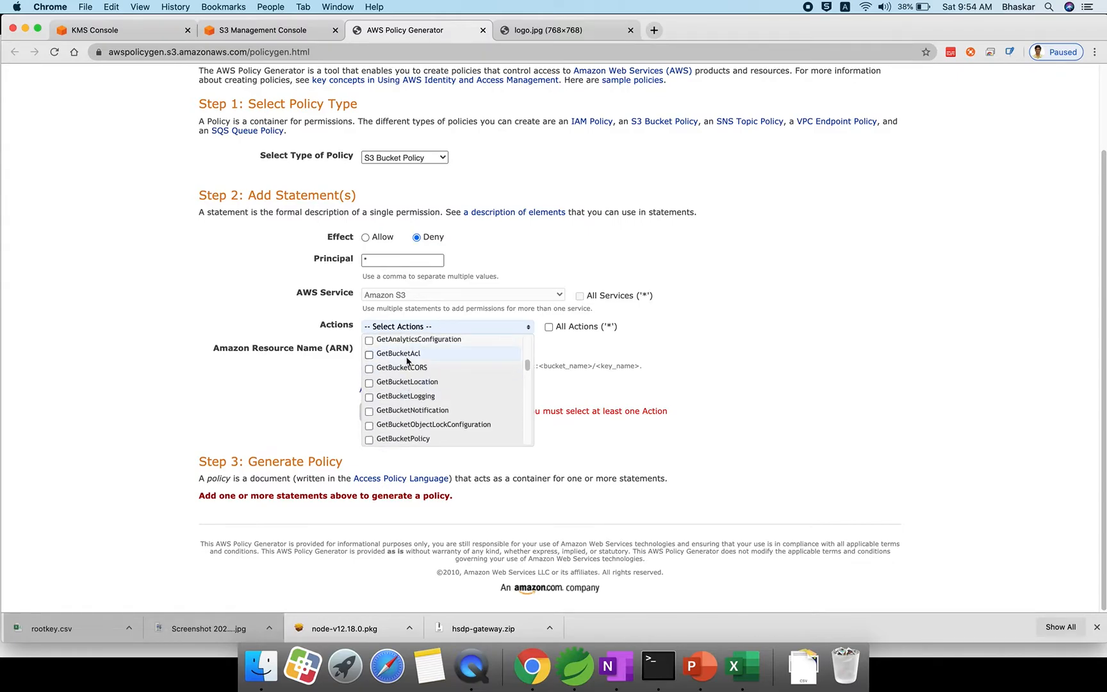
scroll(410, 410, down, 3)
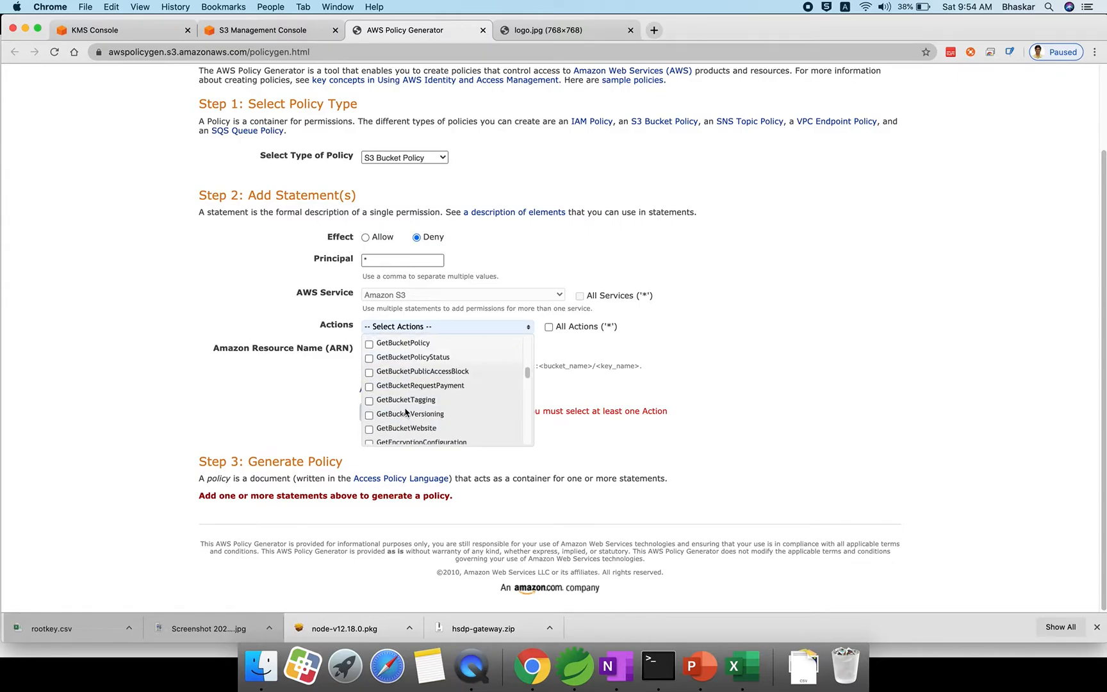
scroll(410, 414, up, 2)
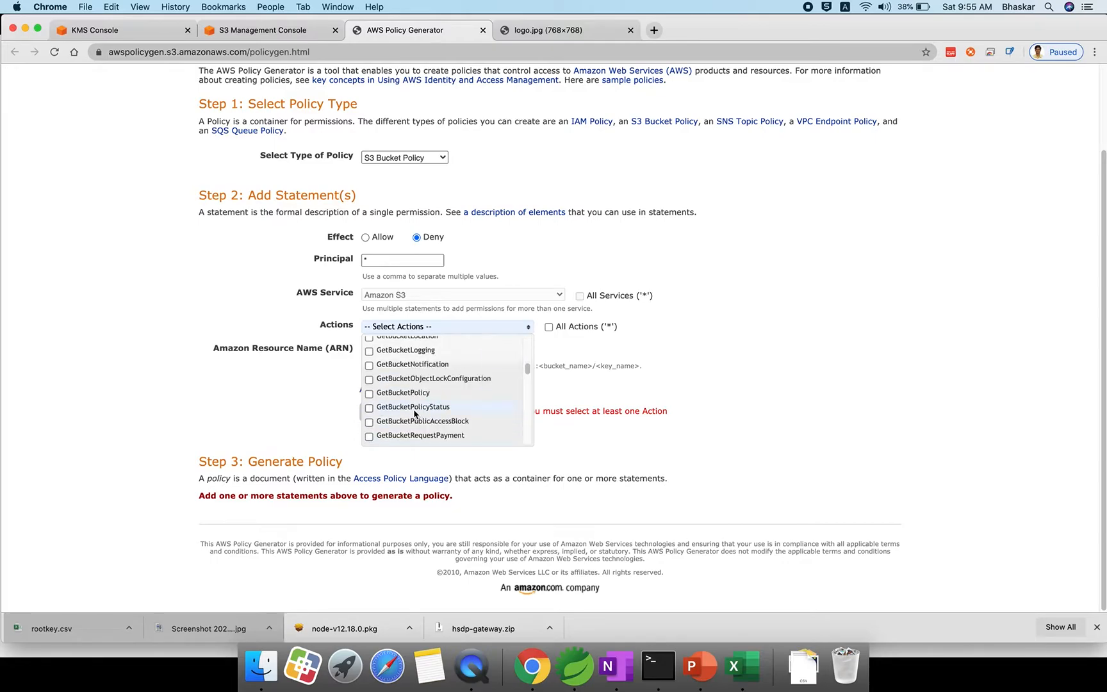
scroll(414, 414, up, 3)
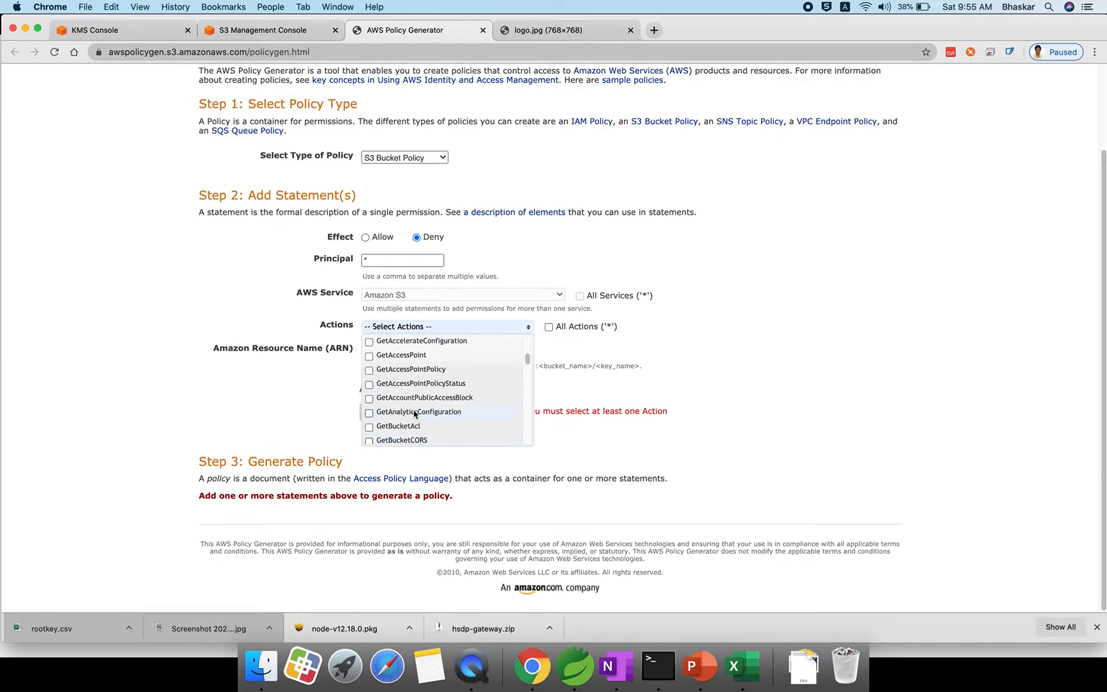
scroll(414, 414, up, 3)
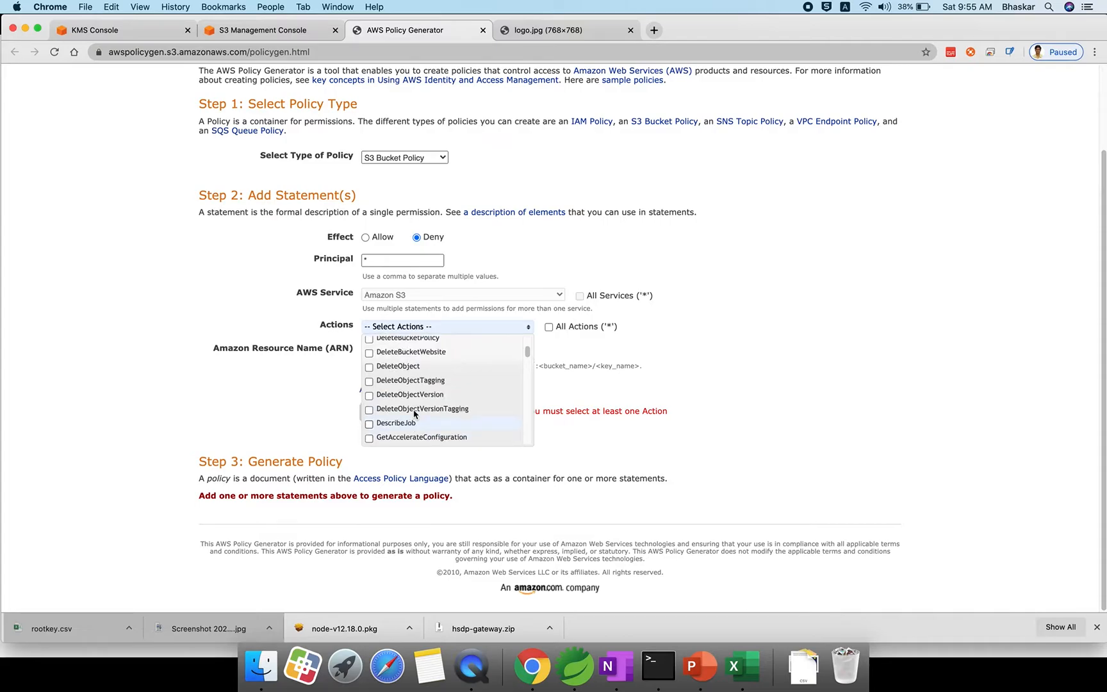
scroll(478, 388, down, 3)
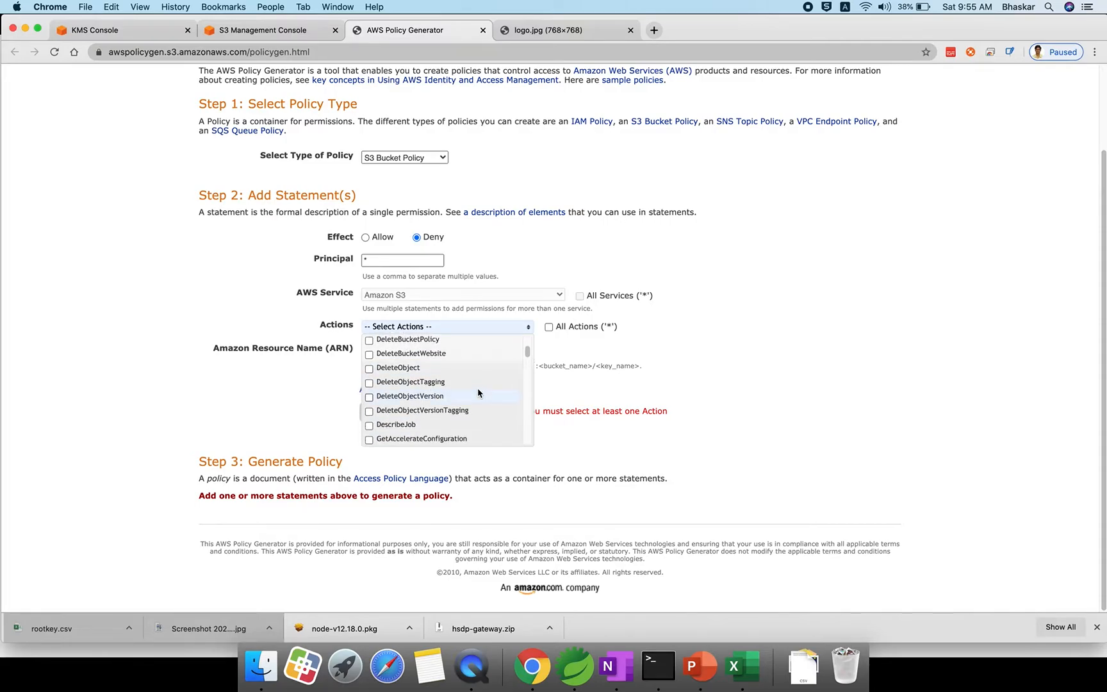
scroll(477, 388, down, 3)
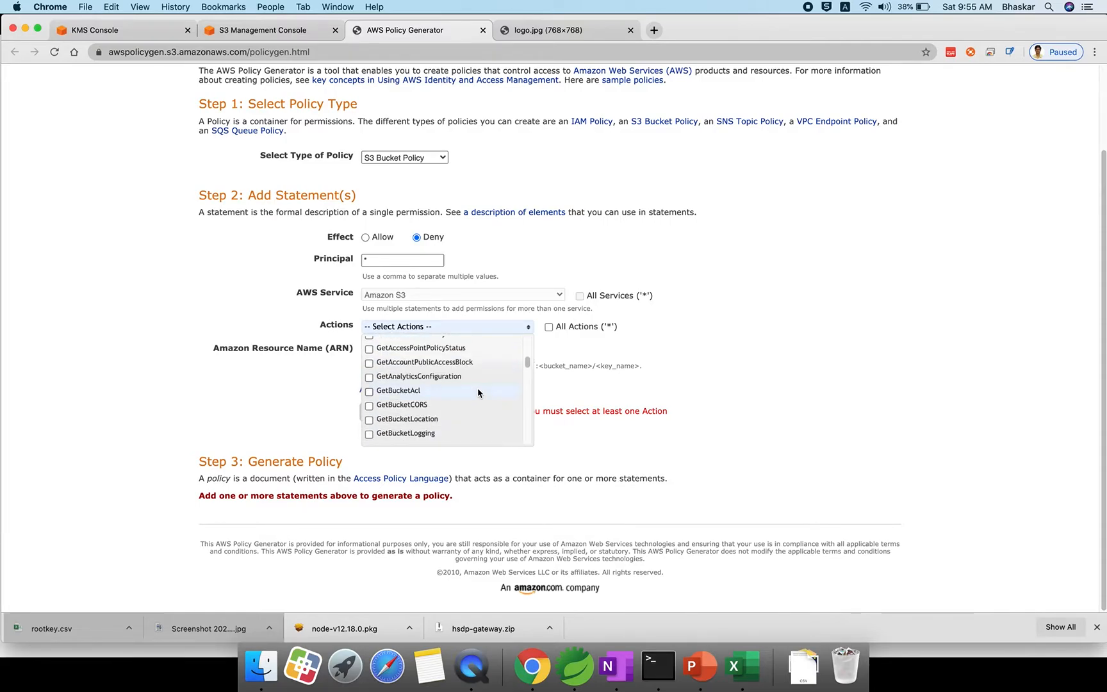
scroll(478, 388, down, 10)
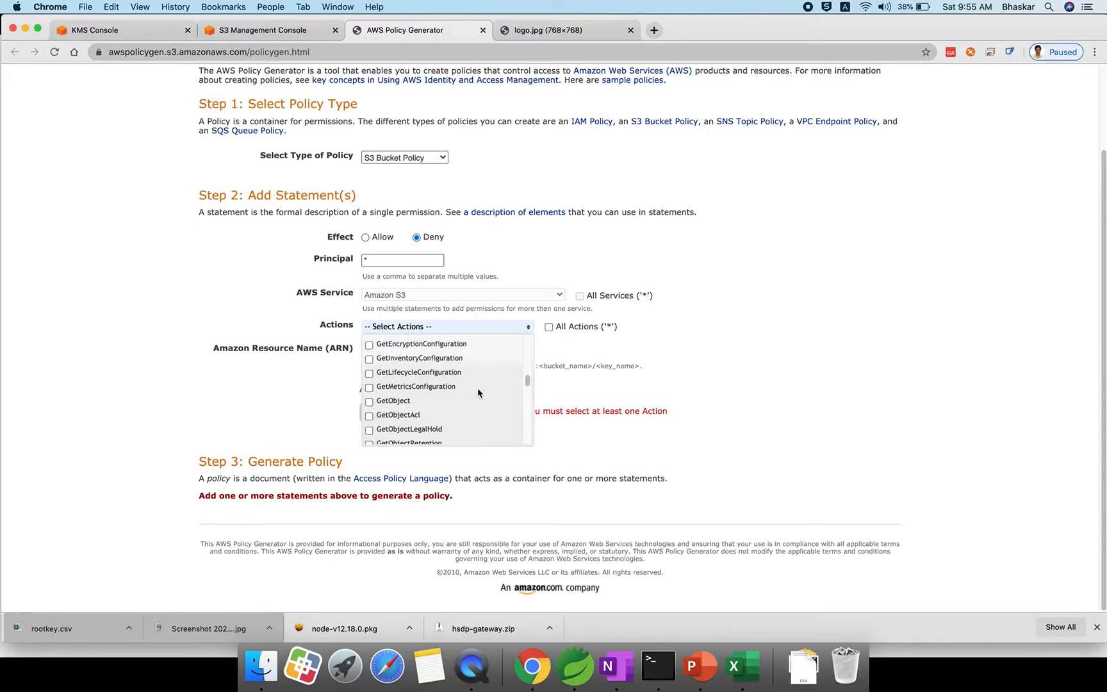
scroll(477, 391, up, 2)
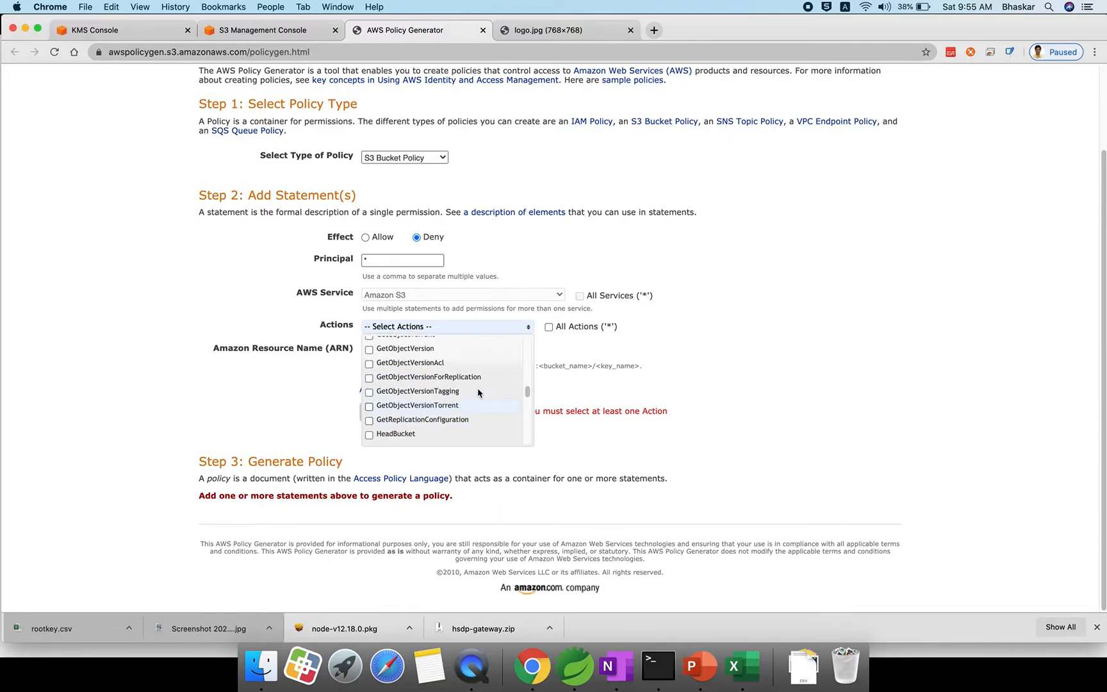
scroll(478, 392, up, 2)
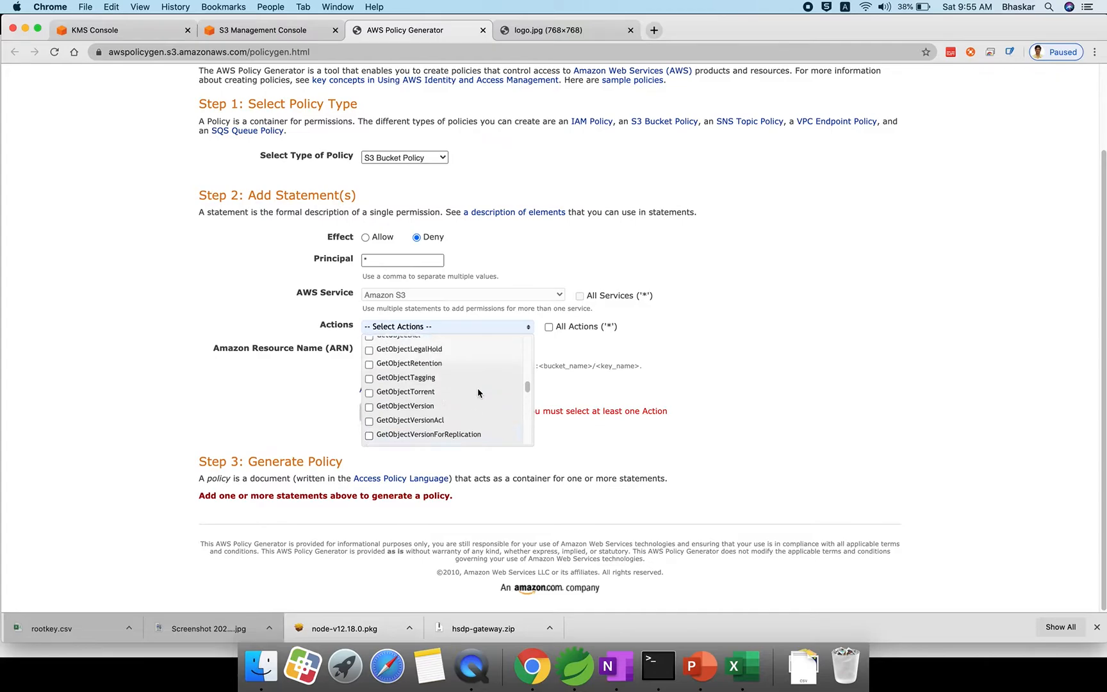
click(369, 343)
click(712, 335)
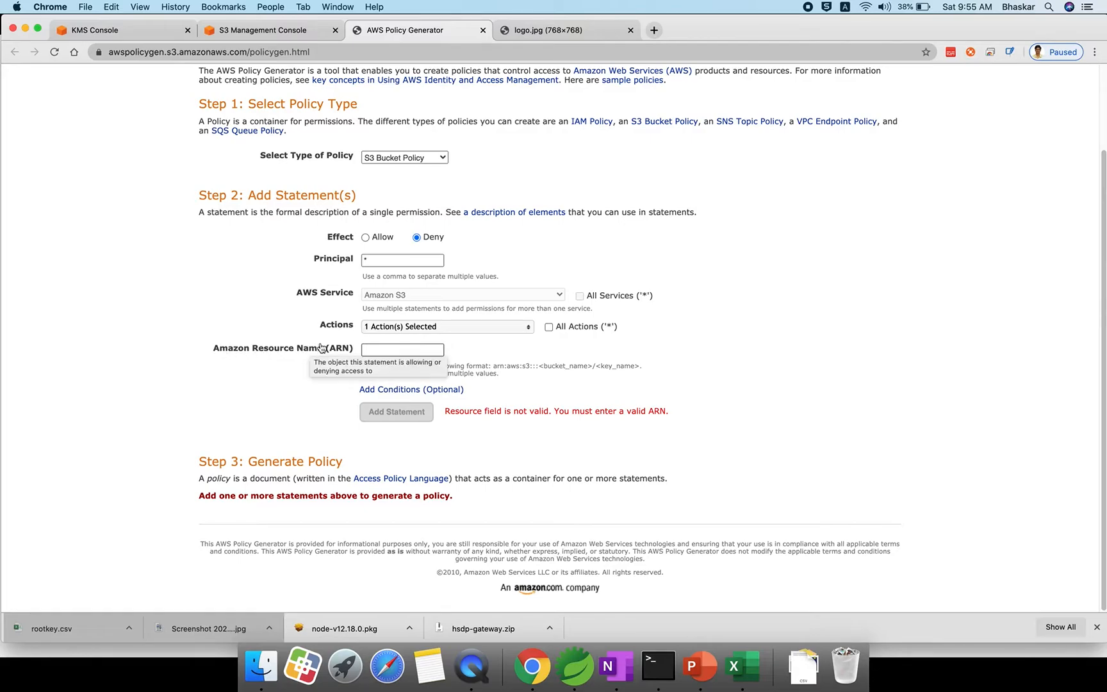
Copy the javaexpres-1 bucket's ARN from its bucket policy editor and paste it as the statement's Amazon Resource Name
click(395, 346)
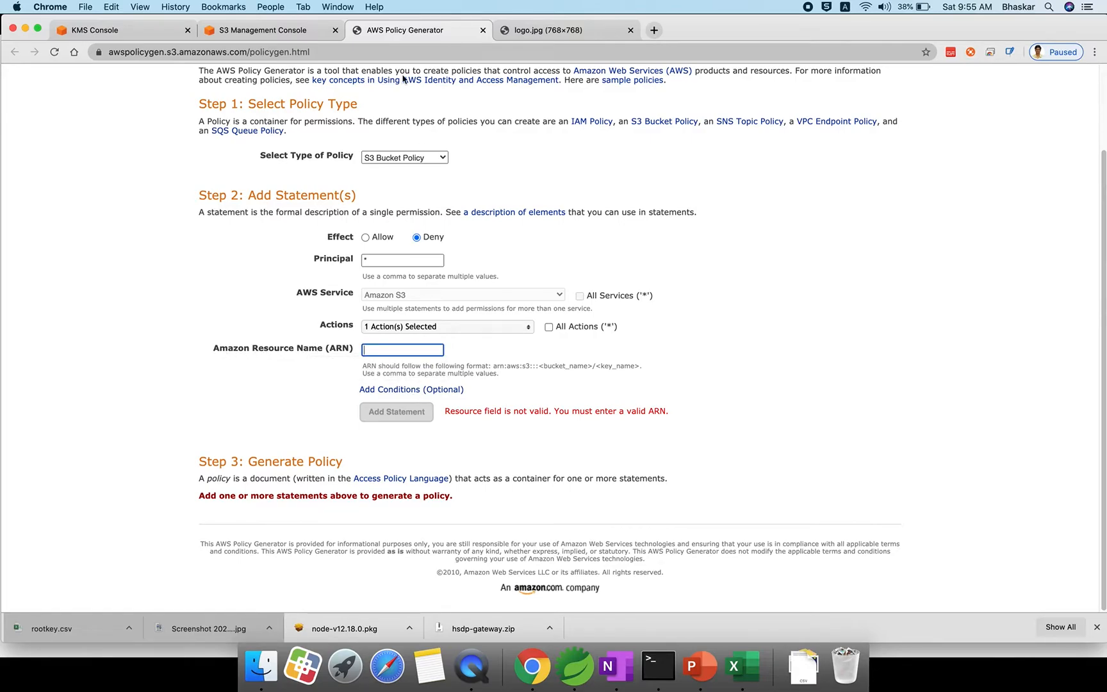
click(244, 28)
scroll(294, 252, up, 5)
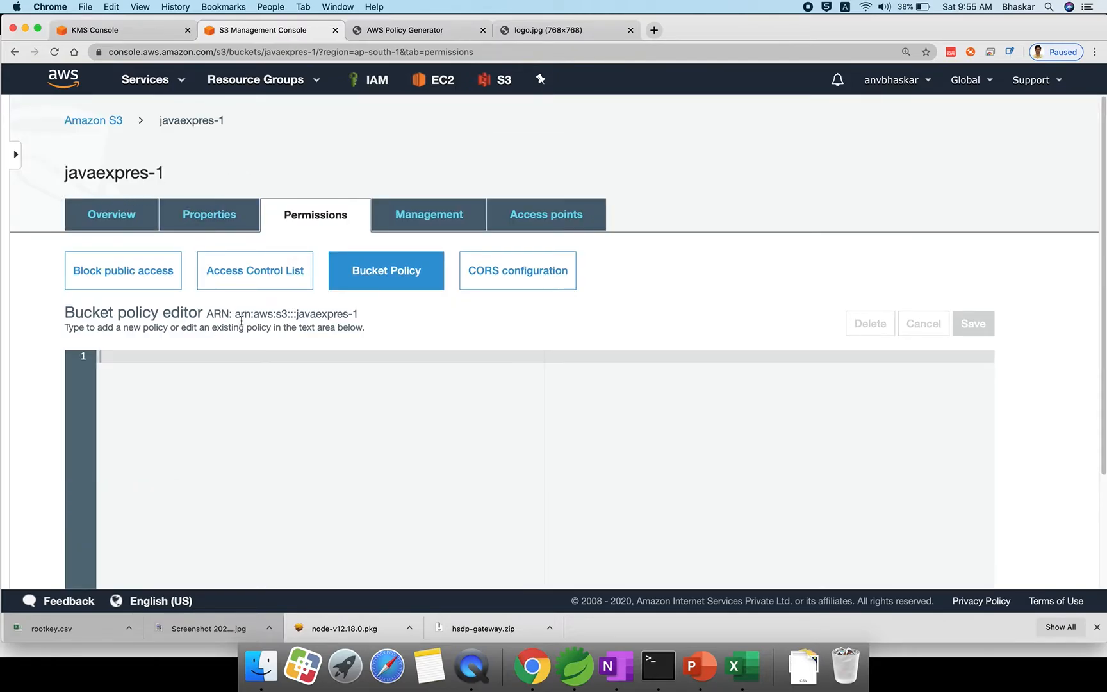
drag(236, 315, 362, 312)
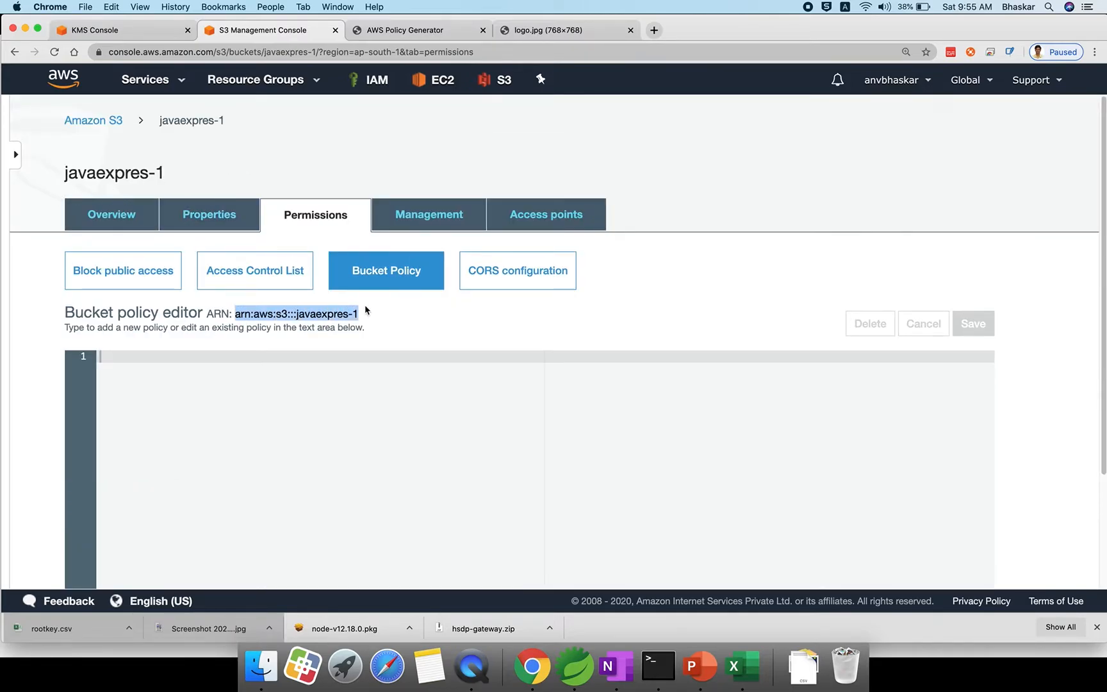
right_click(329, 317)
click(349, 338)
click(398, 33)
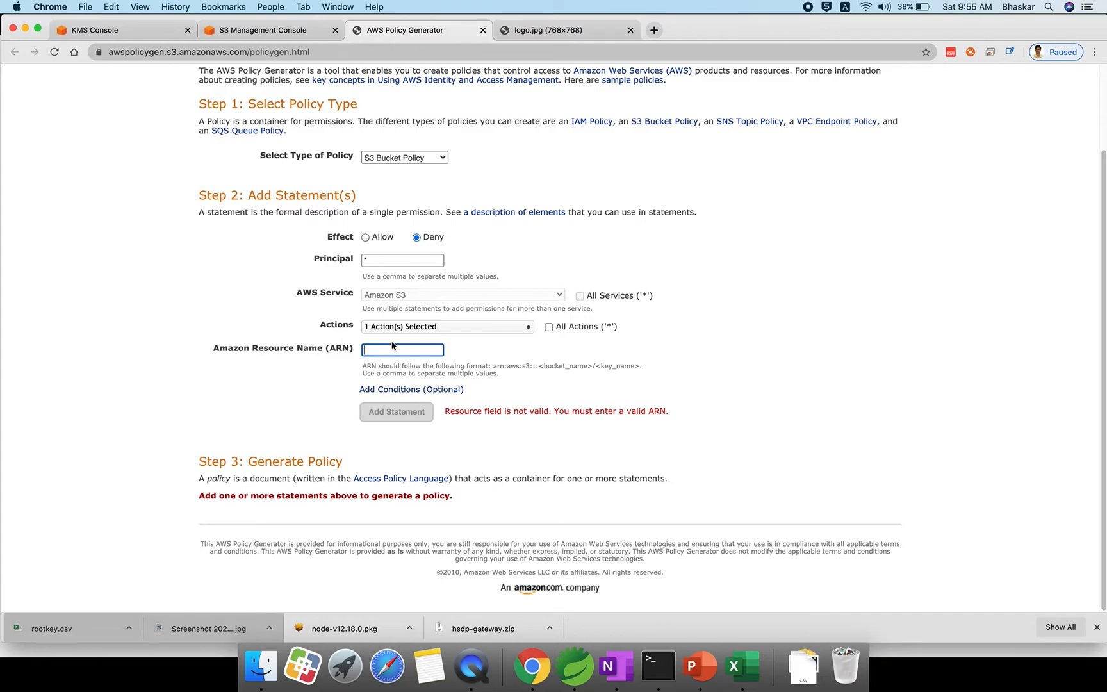
key(super+v)
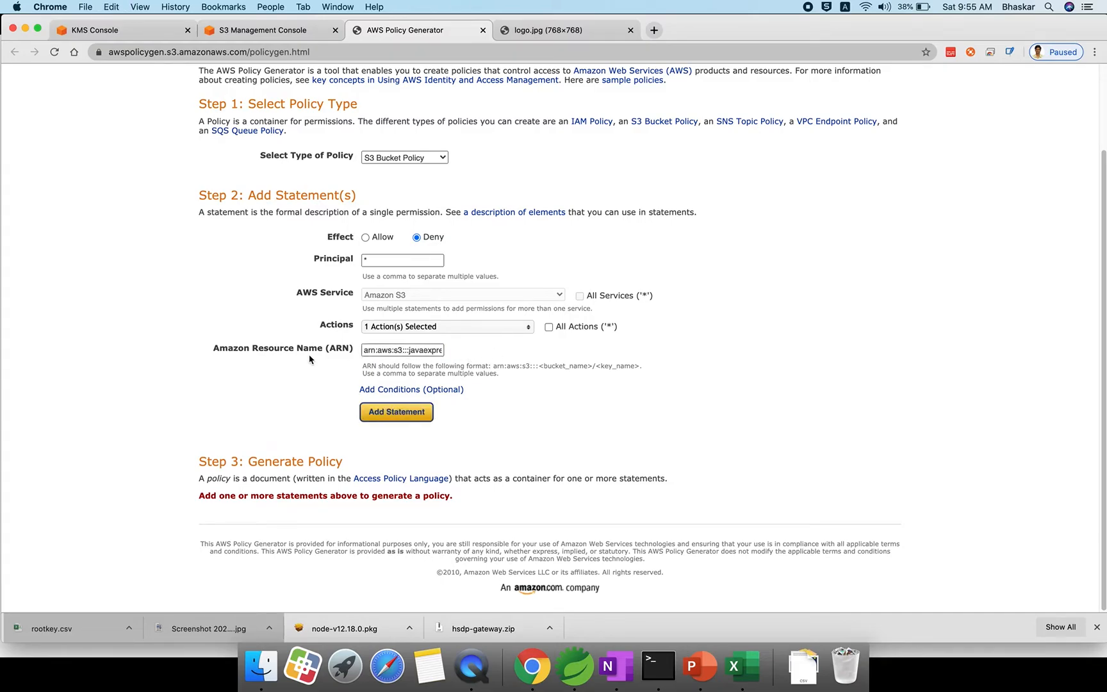
Append /* to the statement's bucket ARN to cover all objects in the bucket
triple_click(416, 350)
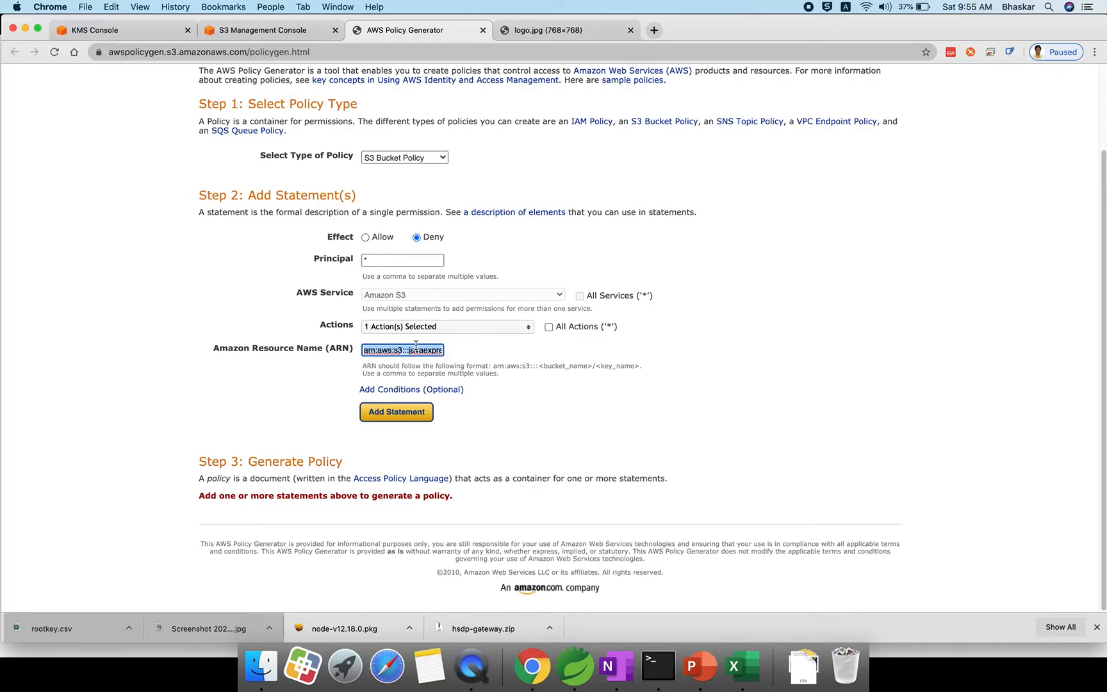
key(Right)
text(/*)
Expand the optional conditions for the Deny statement and choose Bool as the condition operator
click(354, 389)
click(449, 390)
scroll(447, 390, down, 3)
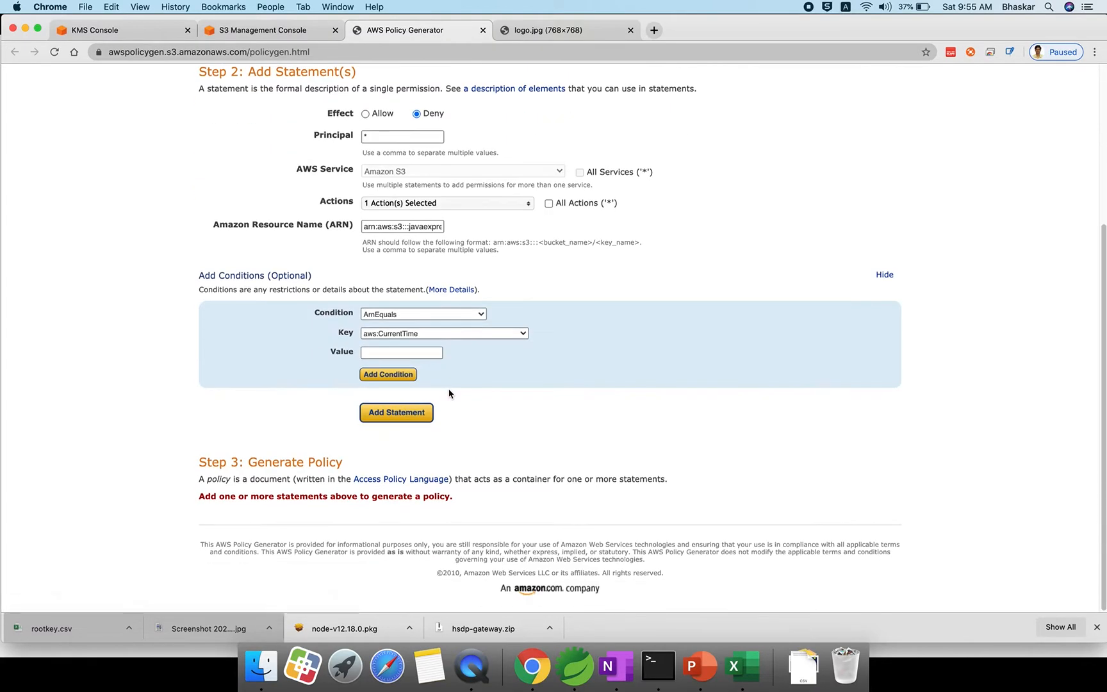
click(405, 315)
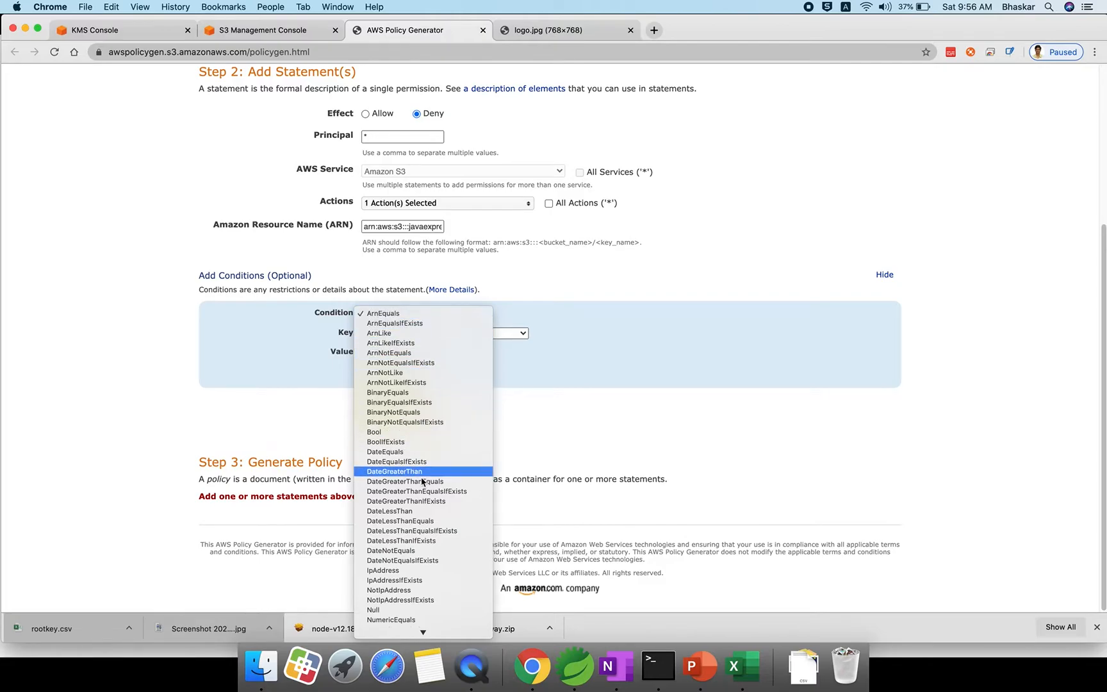
scroll(423, 509, down, 5)
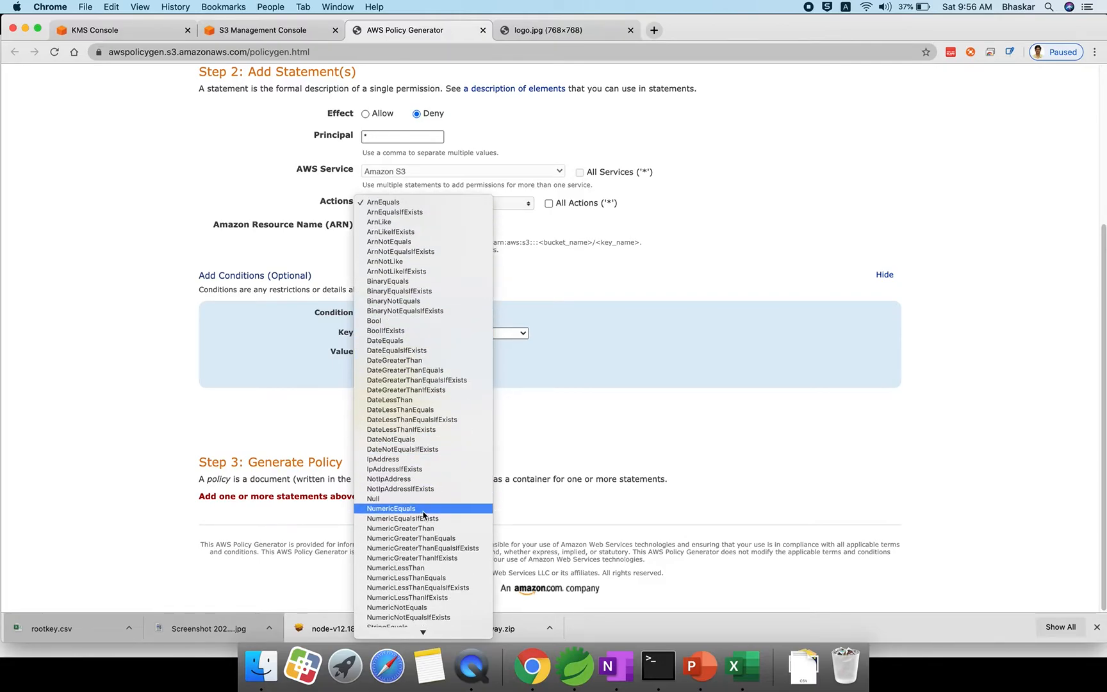
scroll(423, 512, down, 2)
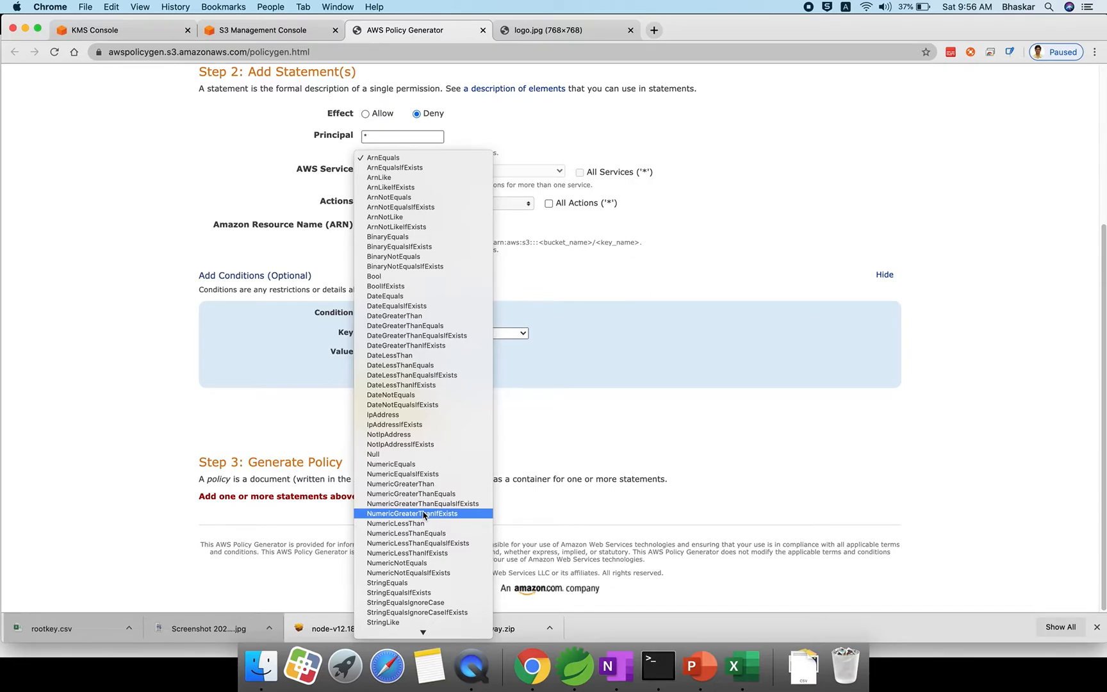
scroll(423, 514, down, 3)
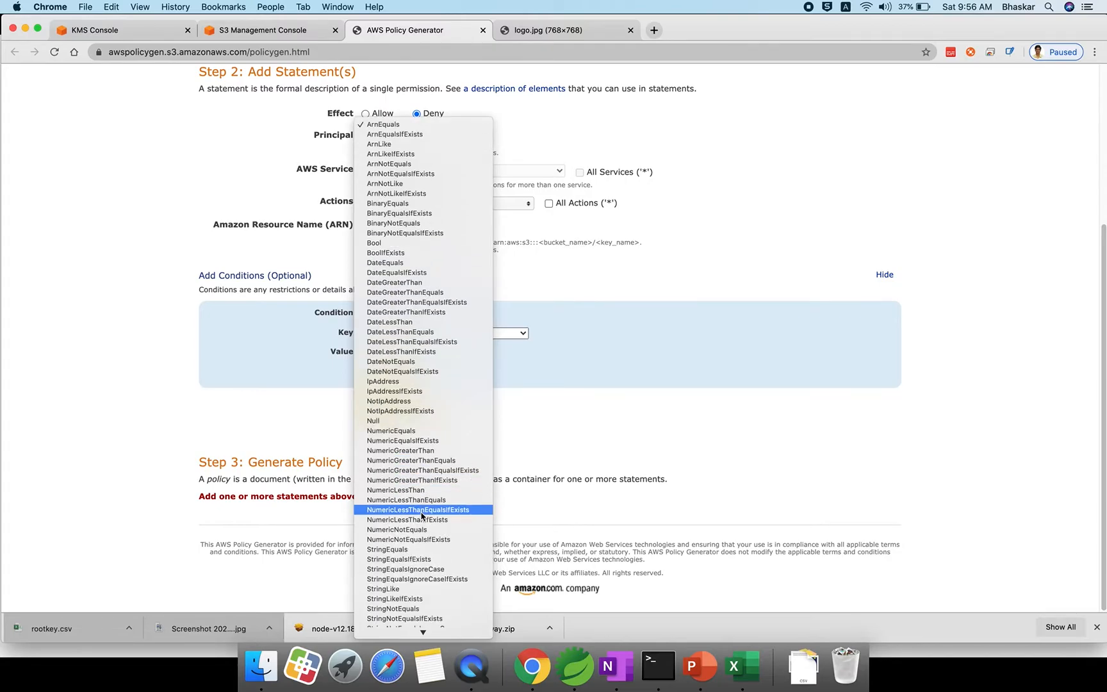
scroll(422, 515, down, 1)
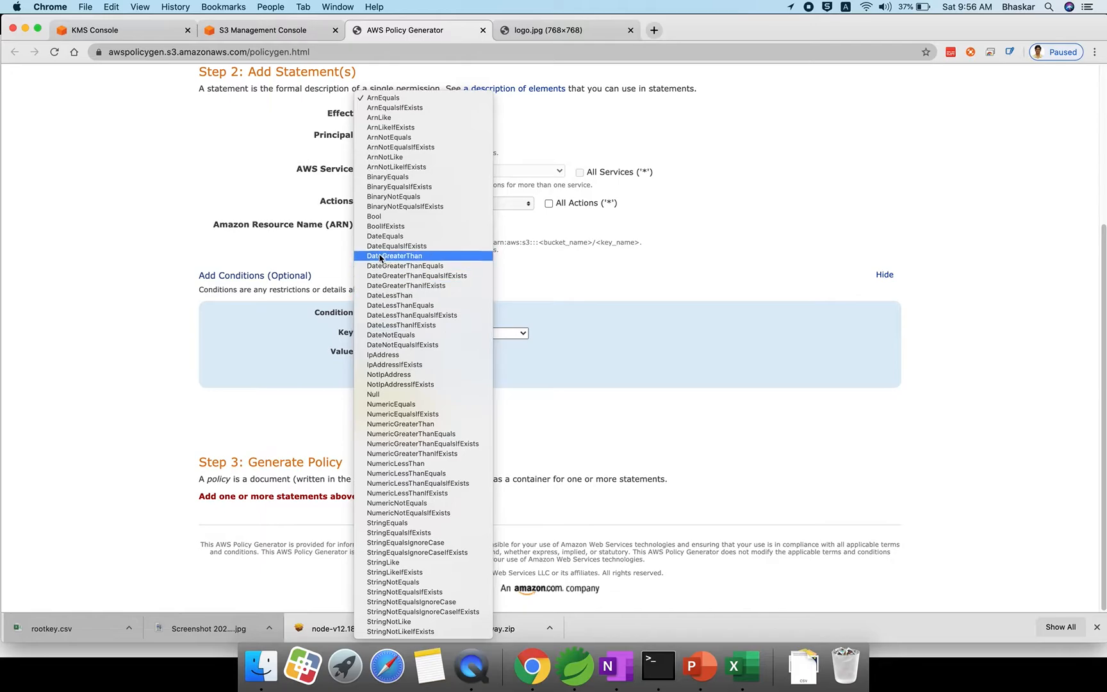
click(373, 218)
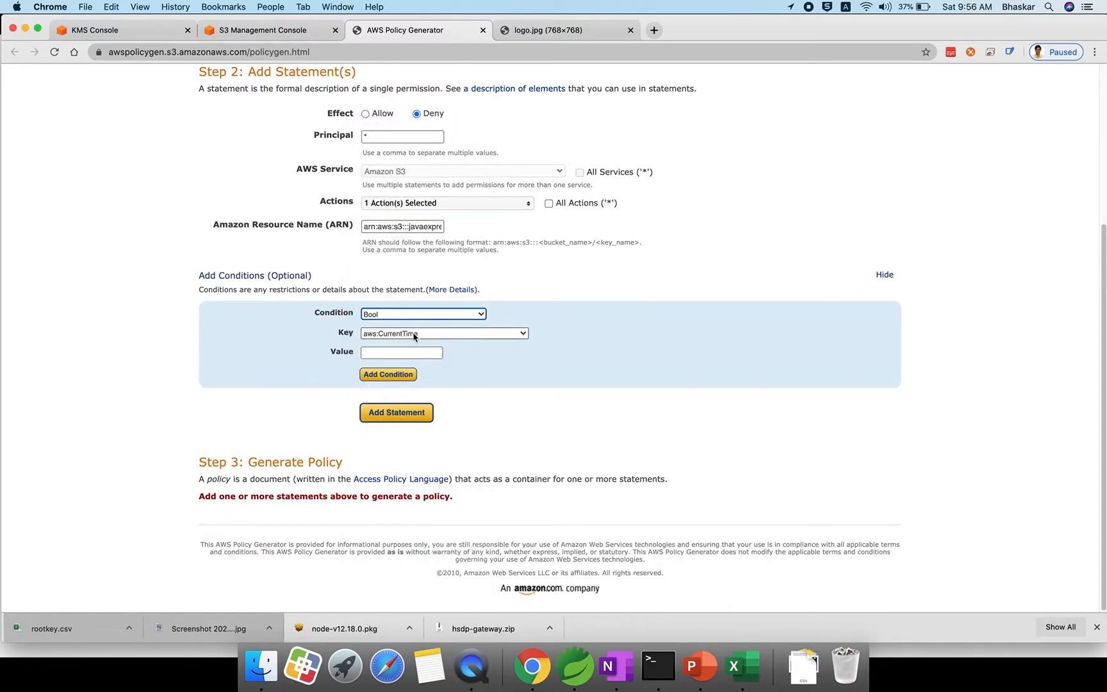
Add a Bool condition with the key aws:SecureTransport and the value false
click(415, 333)
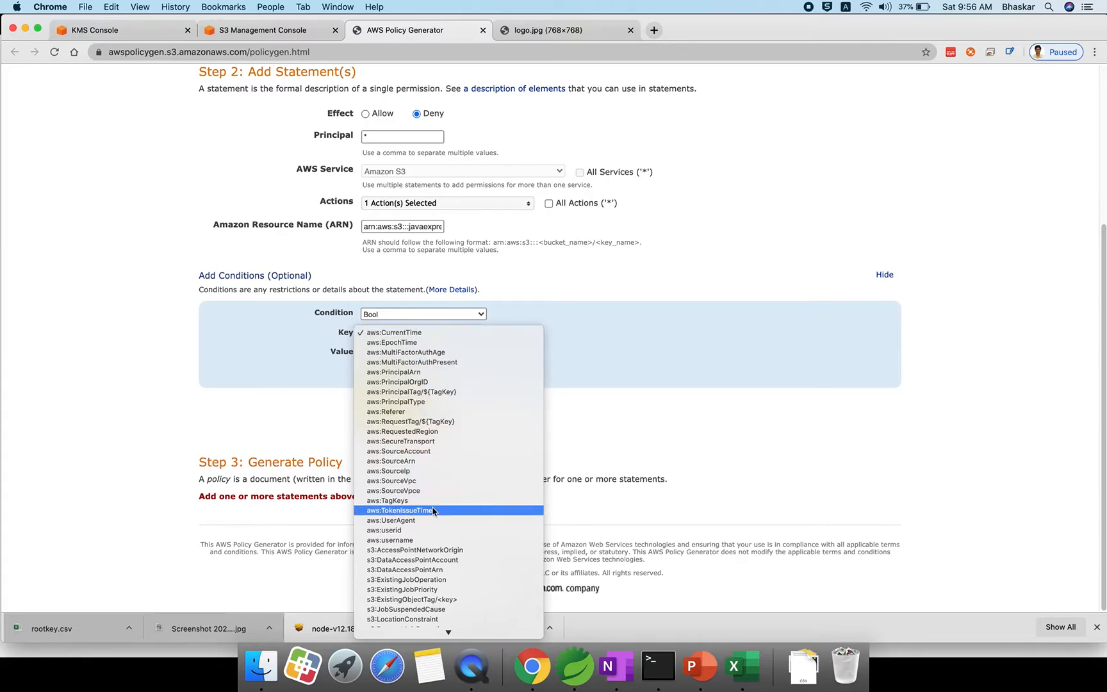
scroll(417, 507, down, 2)
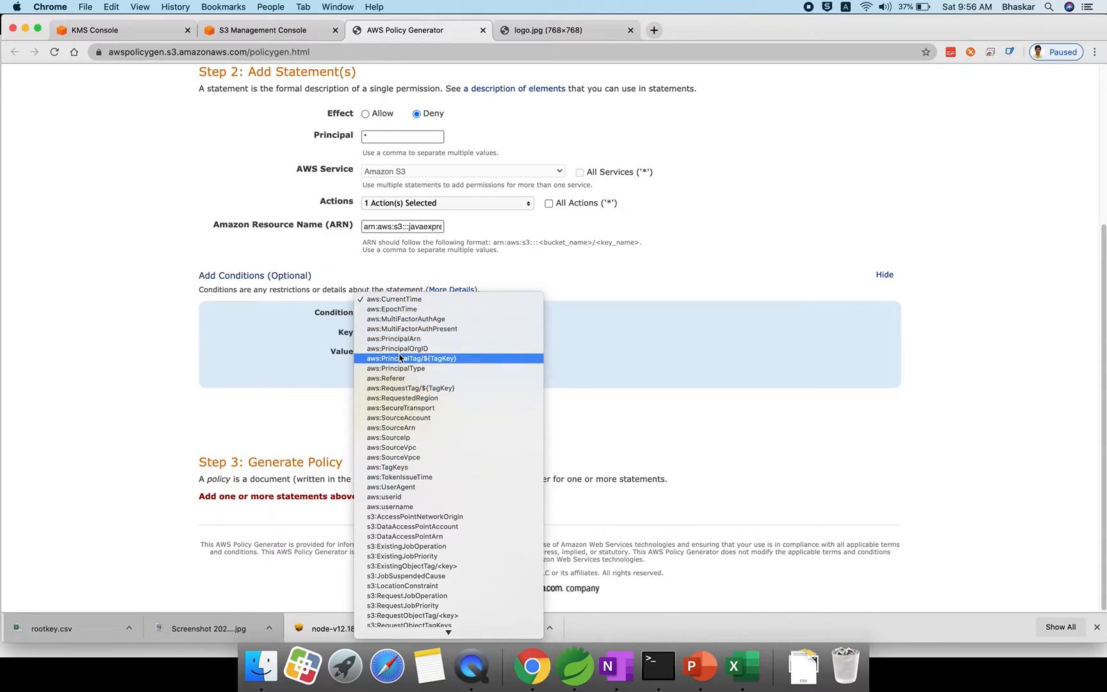
click(378, 409)
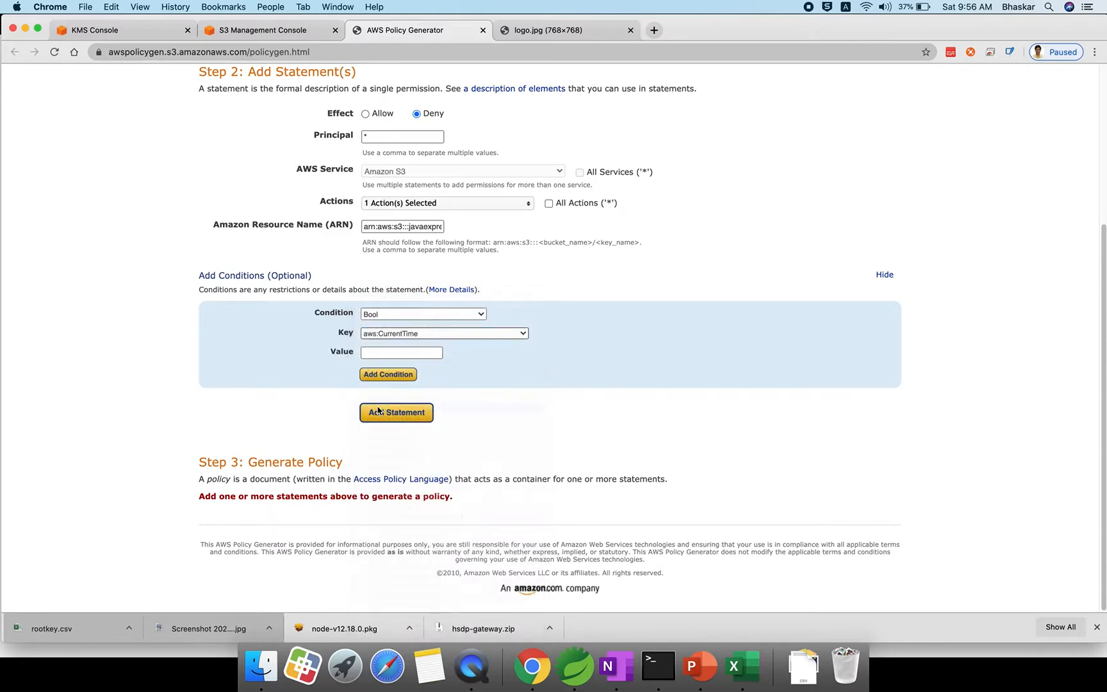
click(402, 350)
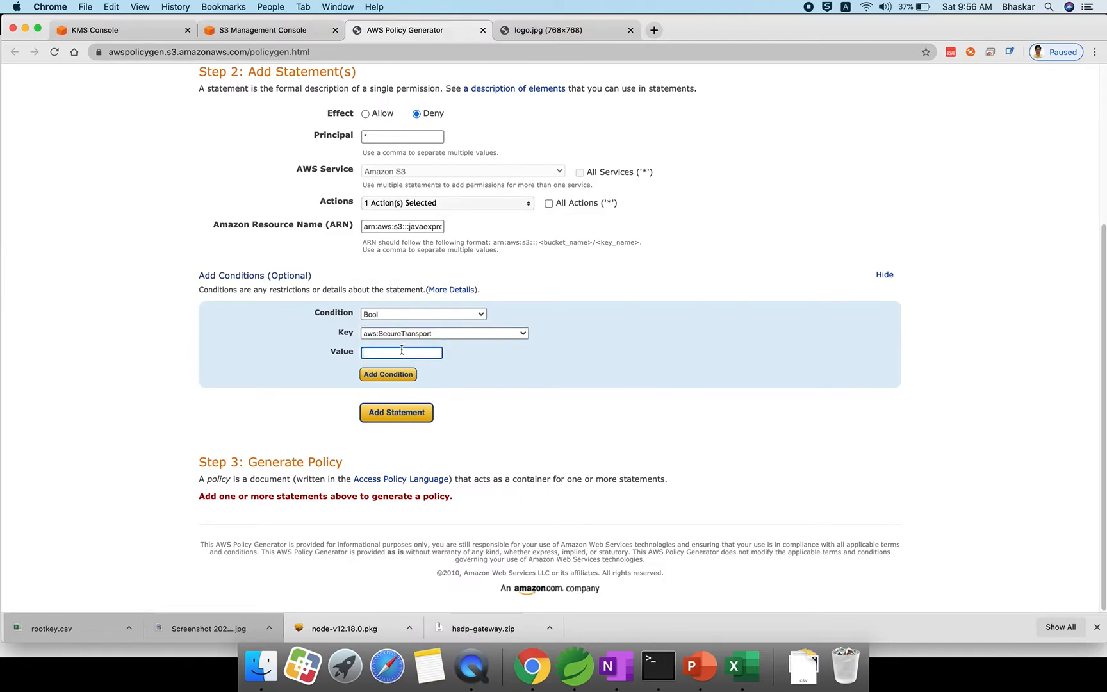
text(false)
click(390, 377)
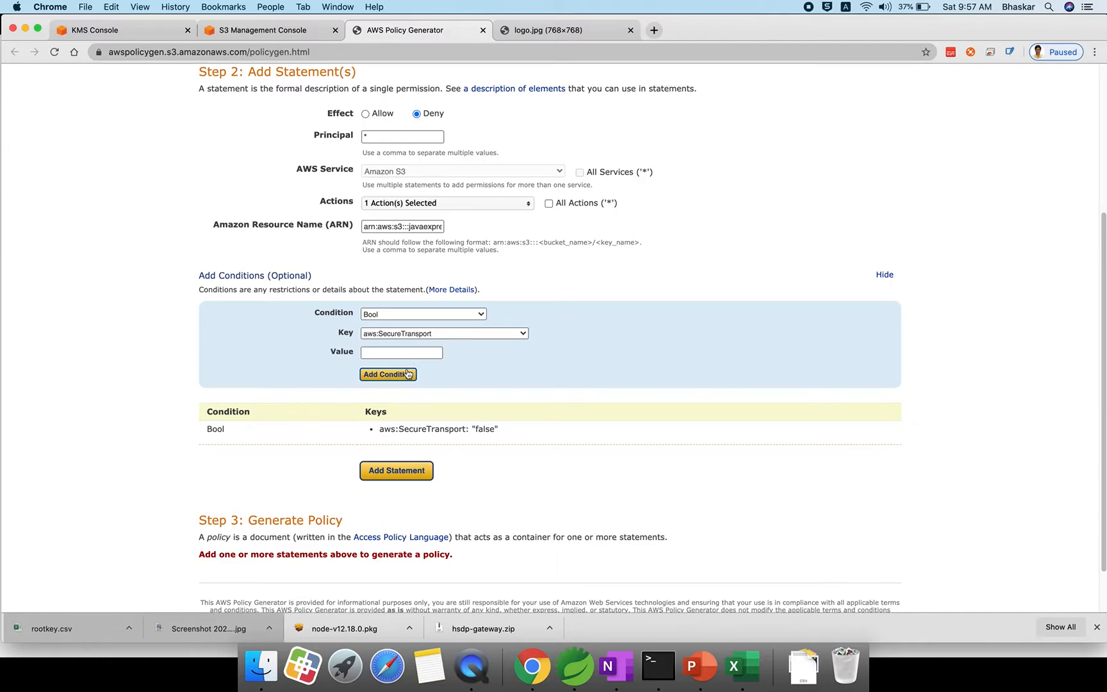
Add the Deny statement to the policy and generate its JSON document
click(399, 473)
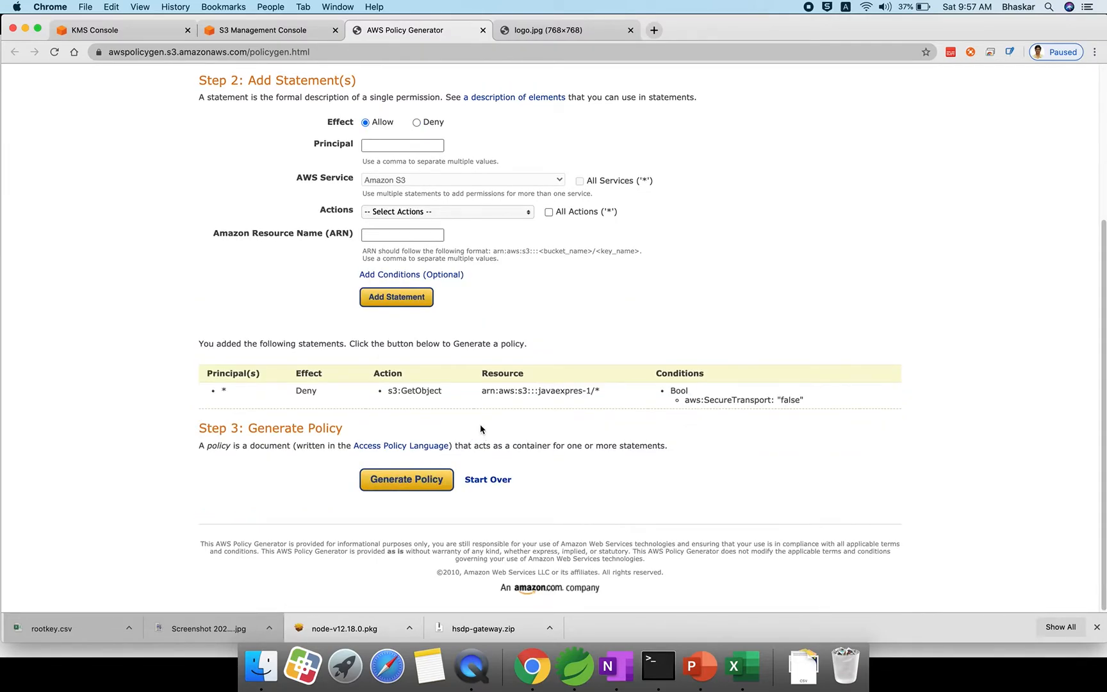
click(407, 481)
click(393, 416)
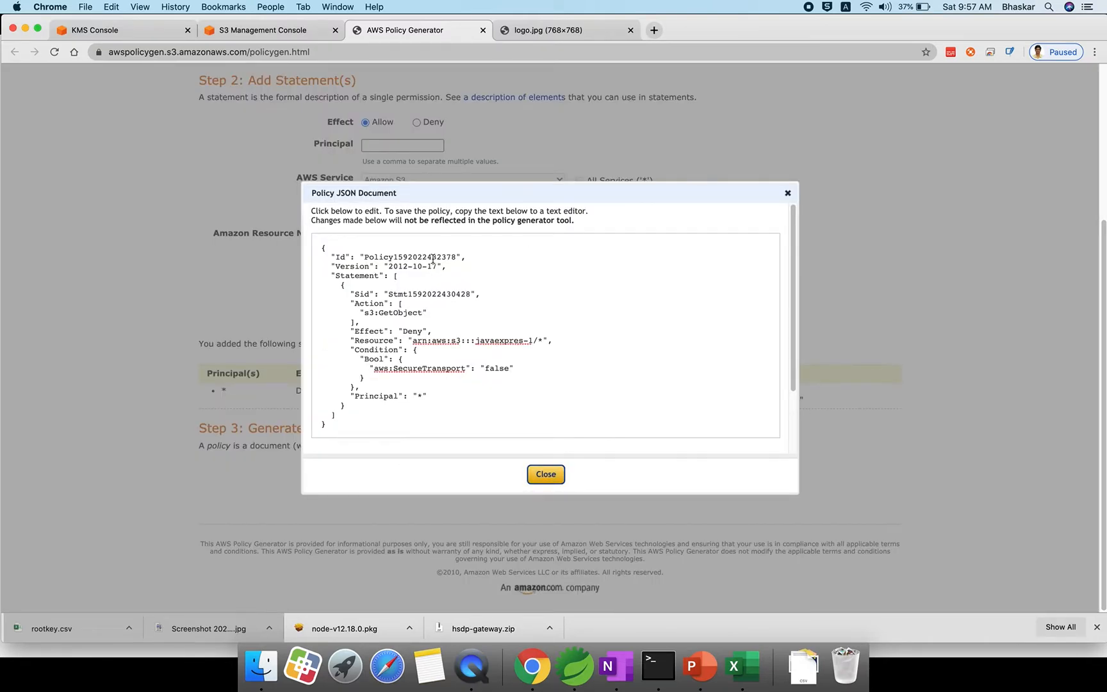
Copy the entire generated policy JSON into the javaexpres-1 bucket policy editor in the S3 console and save it
key(super+a)
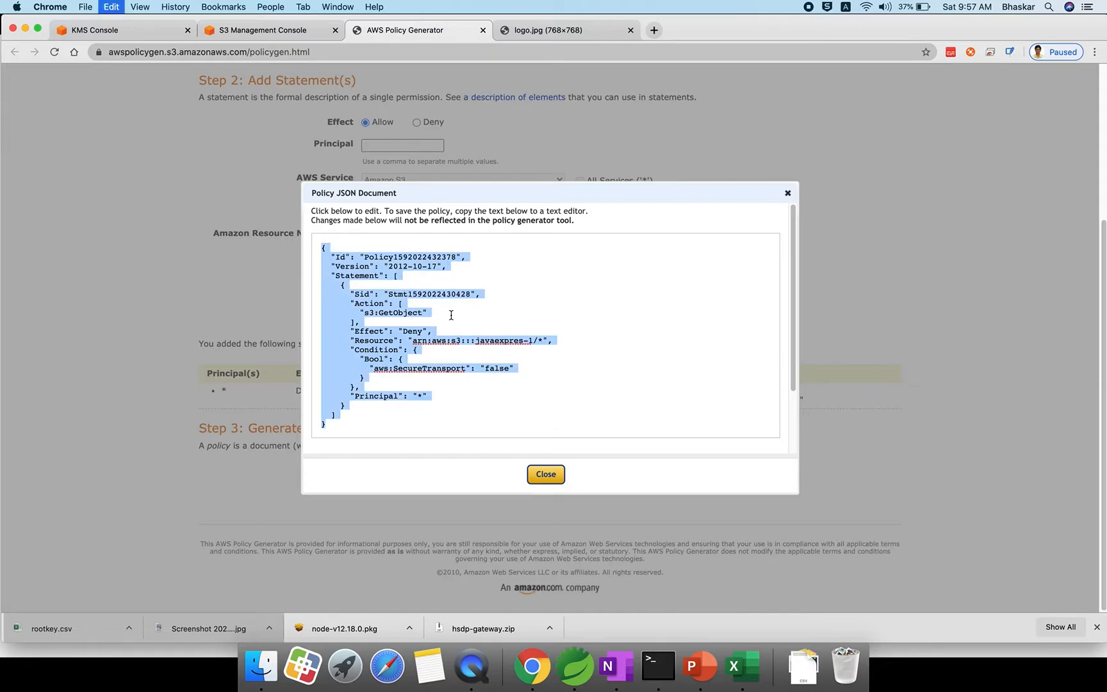
key(super+c)
key(super+c)
click(273, 30)
click(242, 386)
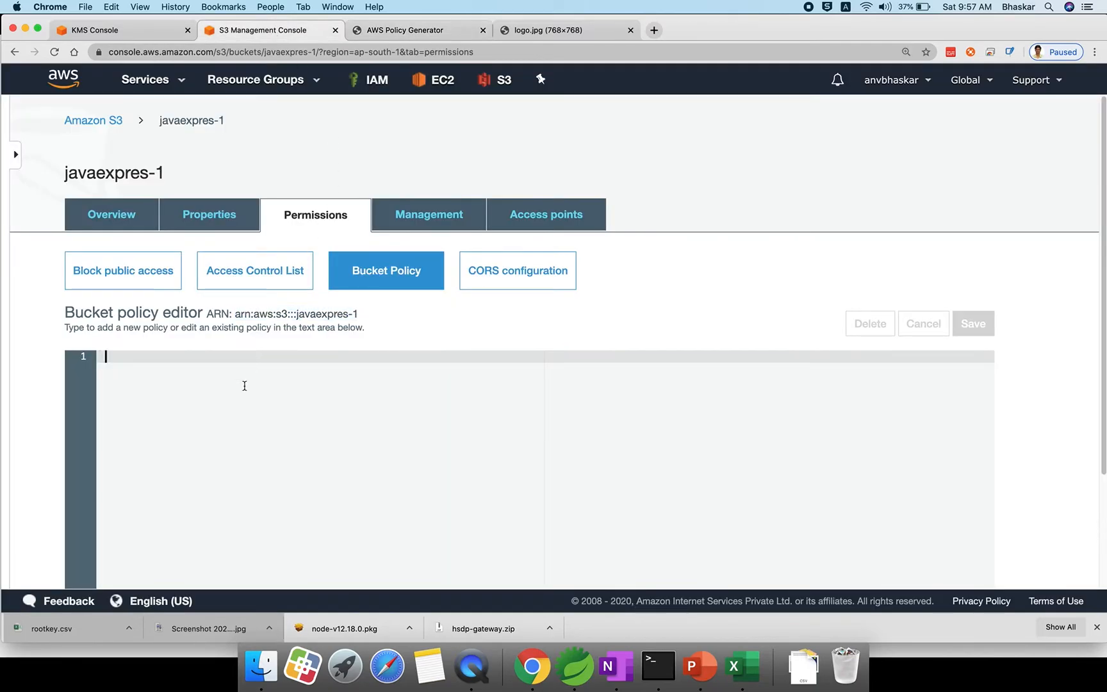
key(super+v)
scroll(259, 390, down, 3)
click(983, 224)
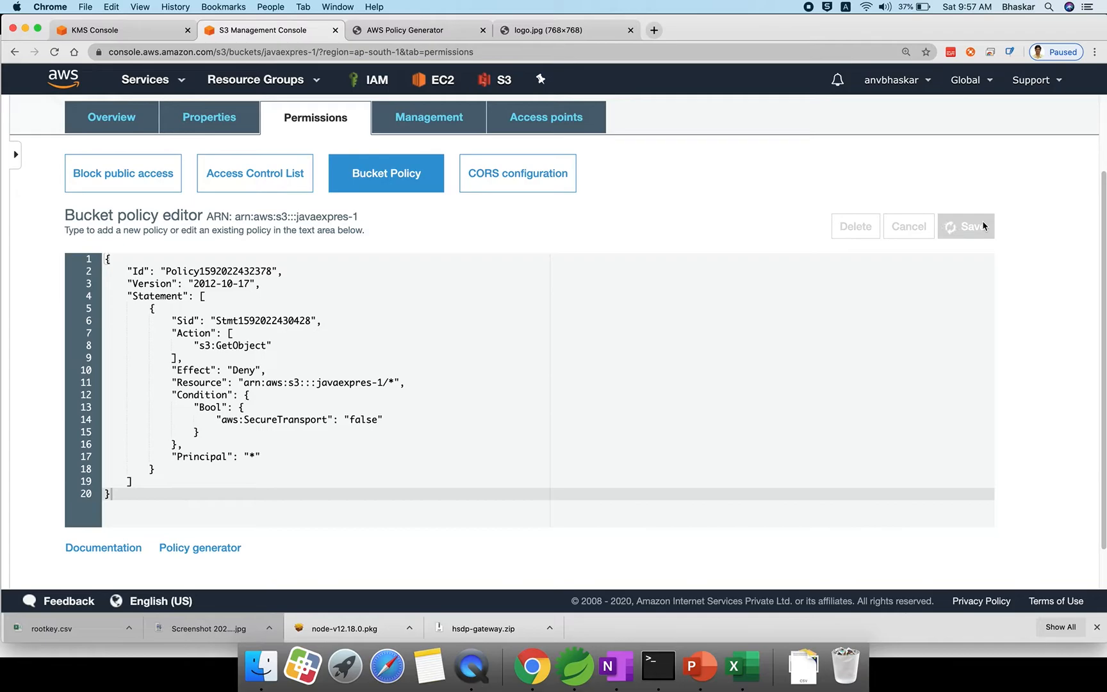
Reload the logo.jpg page over HTTP and examine the response code
click(514, 32)
click(54, 52)
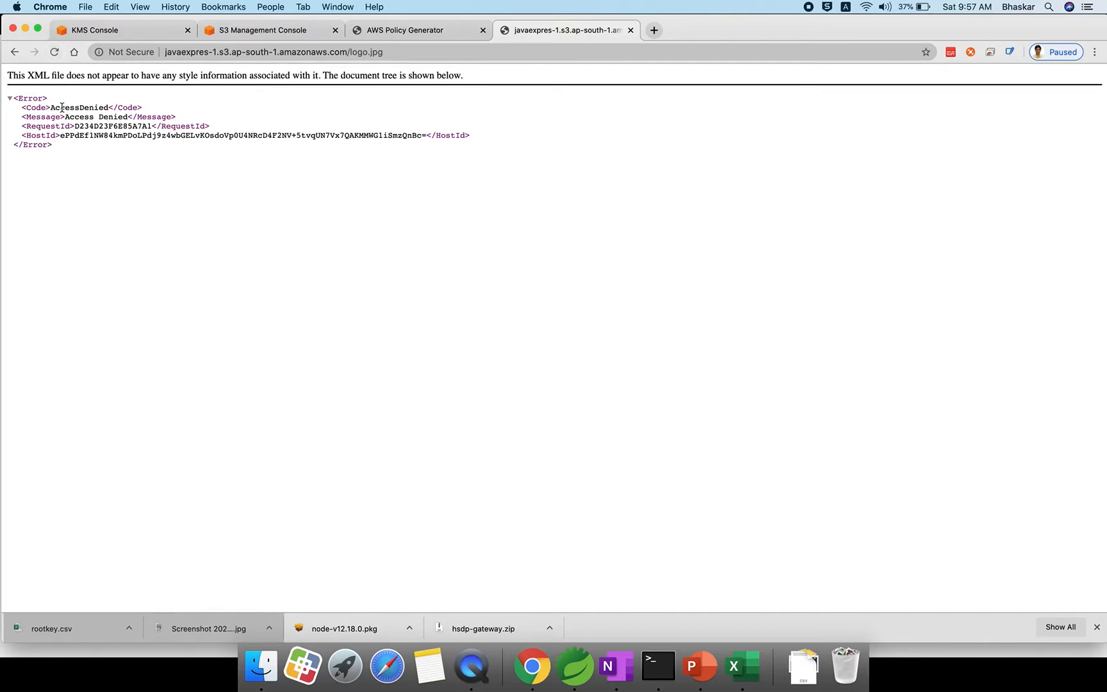
drag(50, 108, 108, 108)
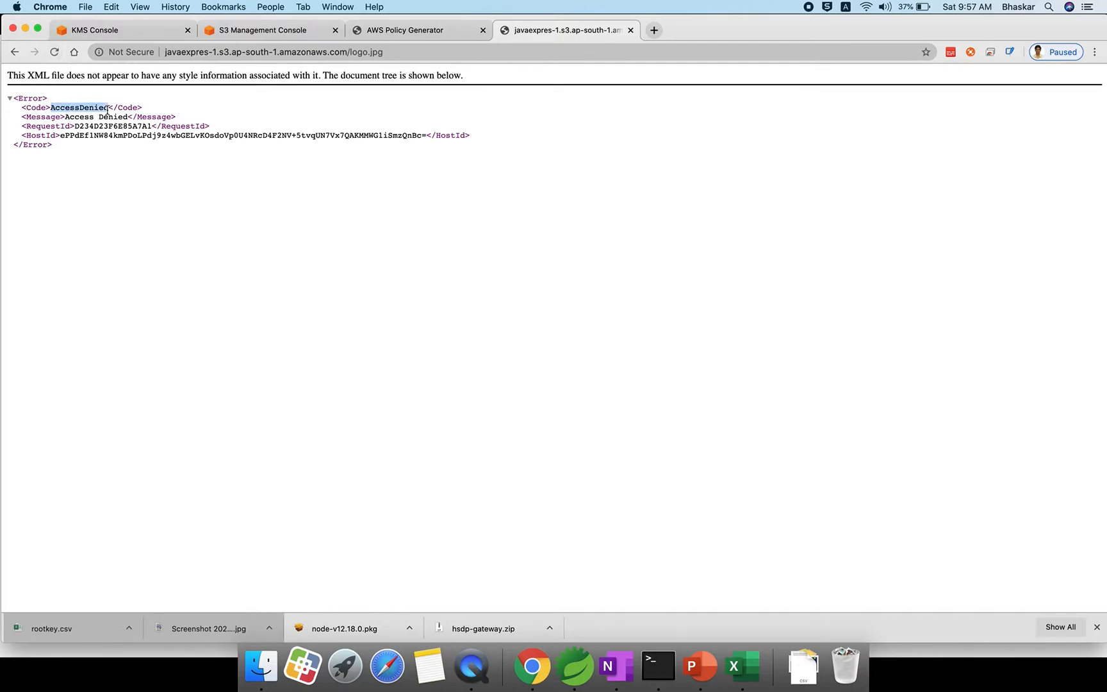
click(166, 54)
key(Left)
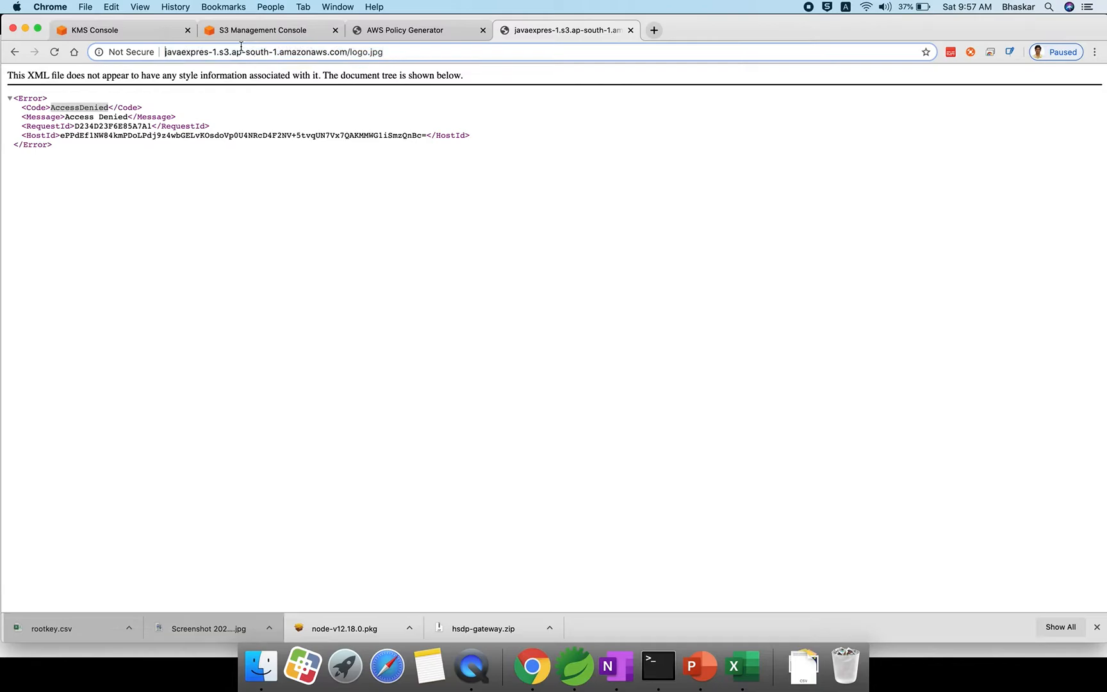
text(https://)
key(Return)
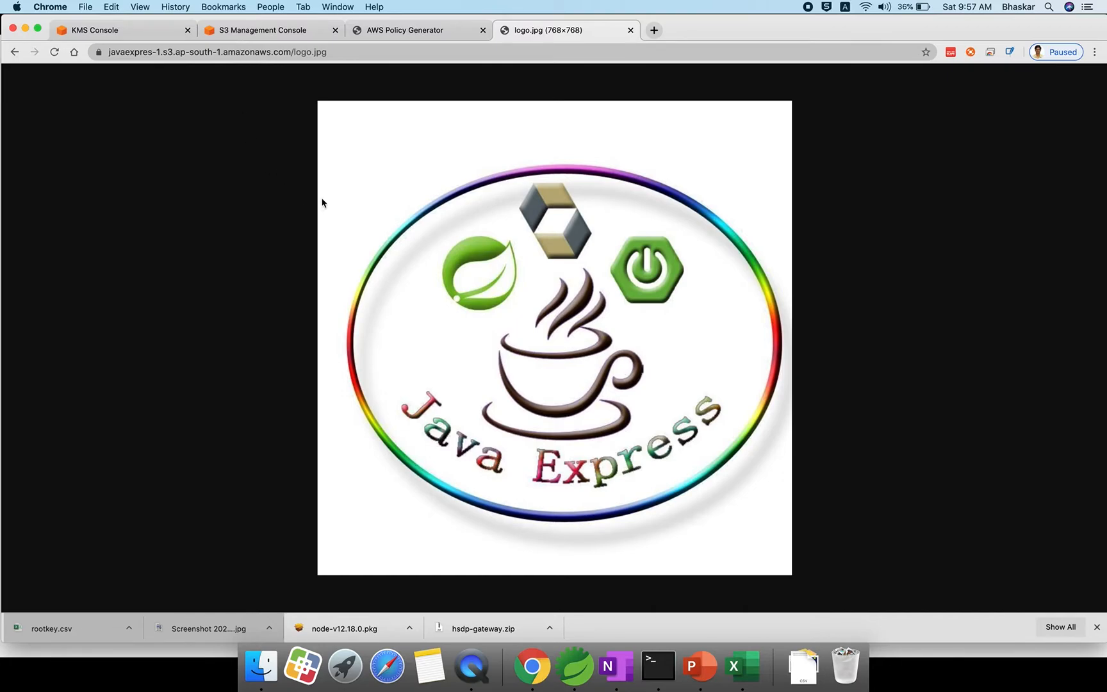
Switch to the S3 Bucket Policy Use Case slide in PowerPoint and draw a pen mark beside the https and http access bullets
click(700, 666)
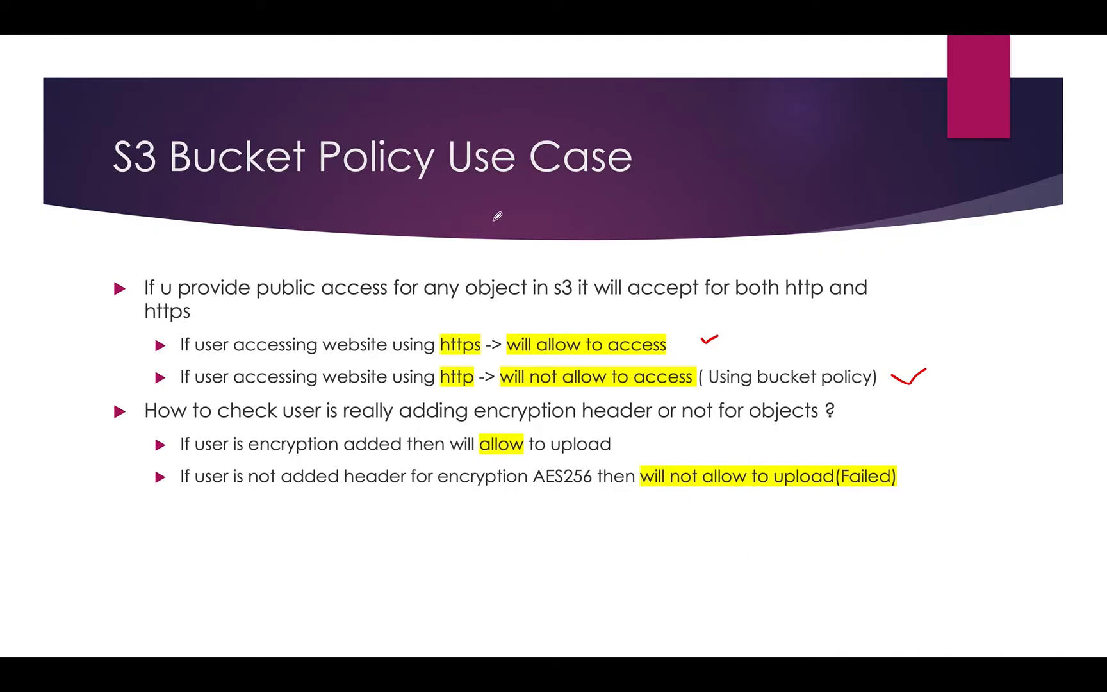
drag(972, 340, 1038, 298)
key(super+Tab)
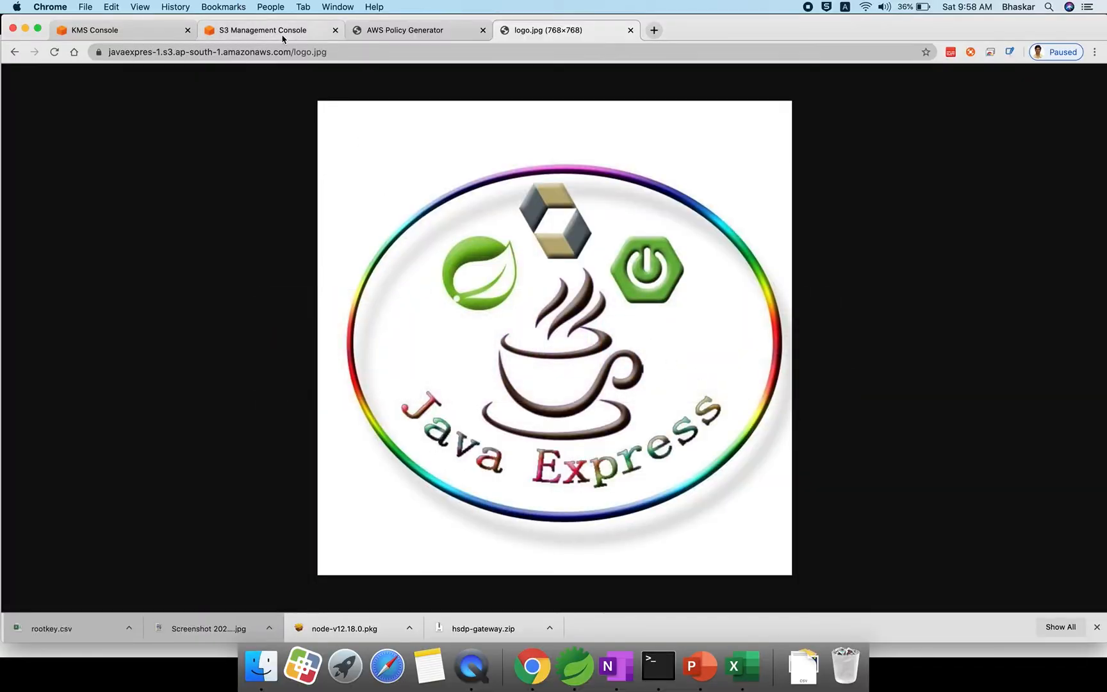
Close the policy JSON document in AWS Policy Generator and start another statement with effect Deny and principal *
click(282, 37)
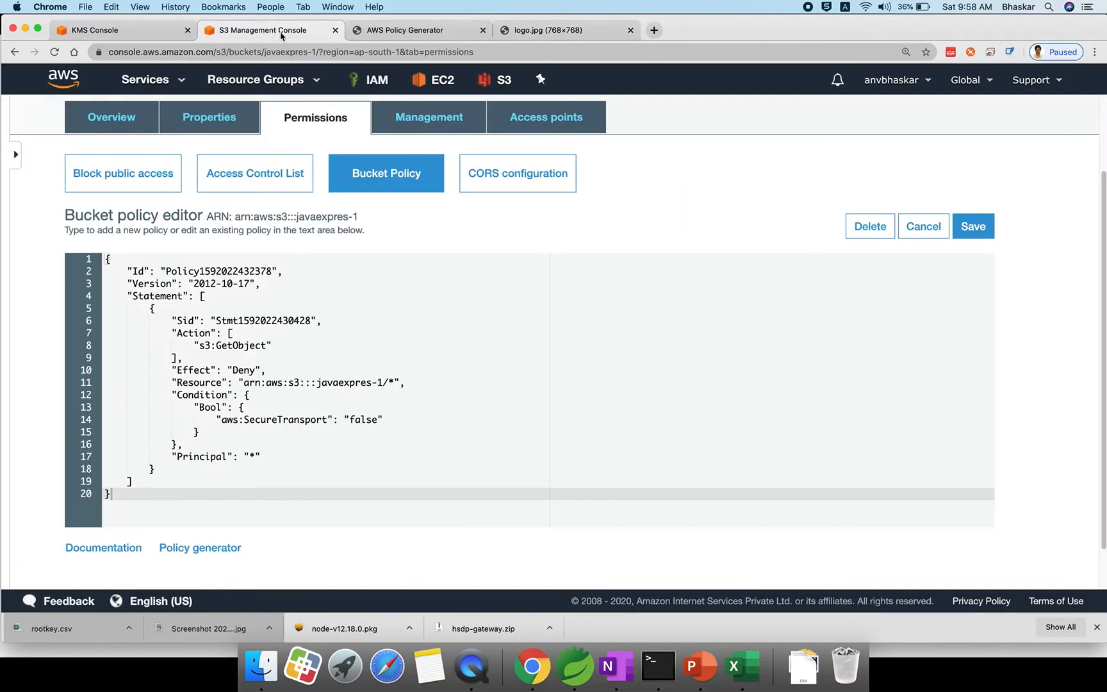
click(436, 32)
click(544, 474)
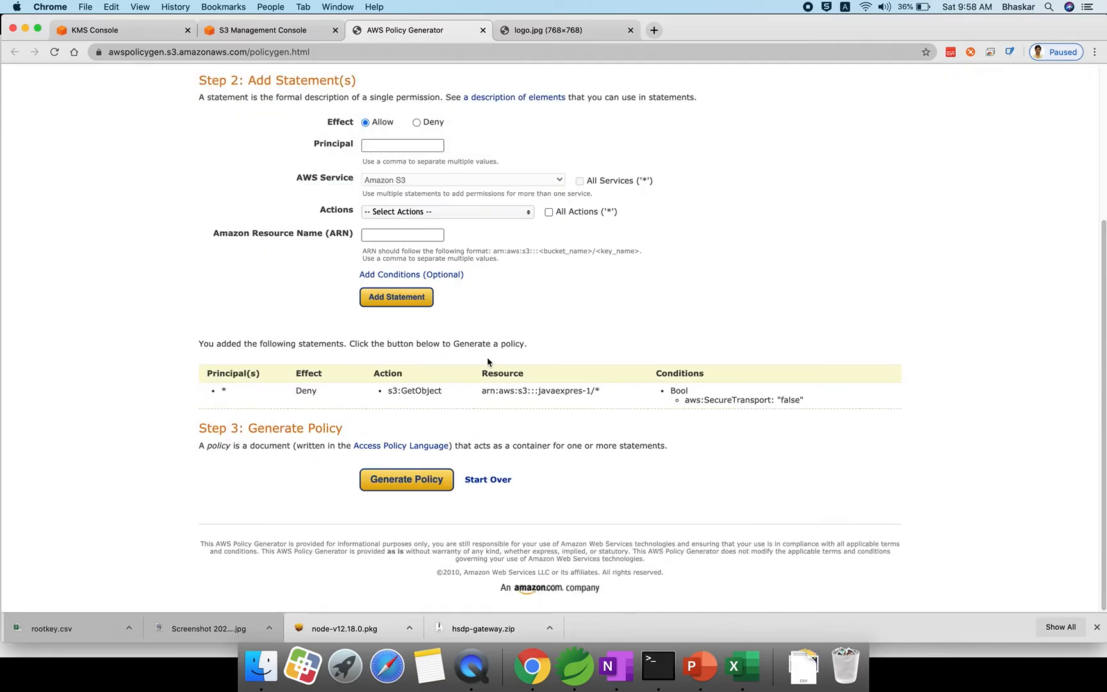
scroll(488, 362, up, 5)
click(417, 321)
click(420, 345)
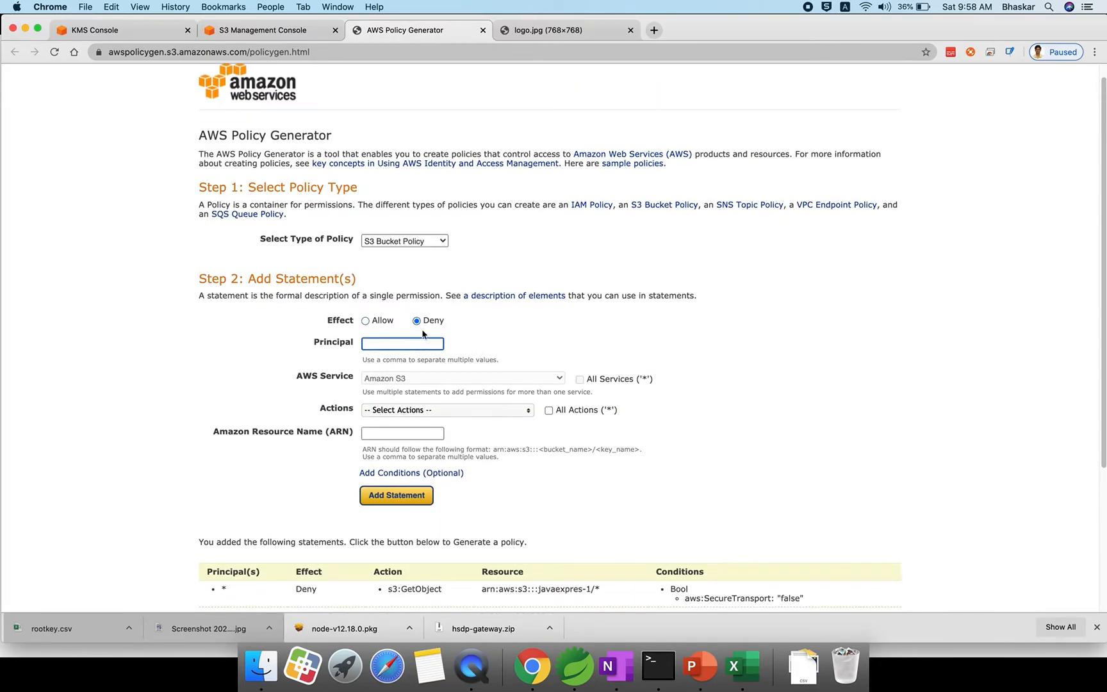
text(*)
key(Return)
Select the PutObject action for the new Deny statement
scroll(443, 338, down, 3)
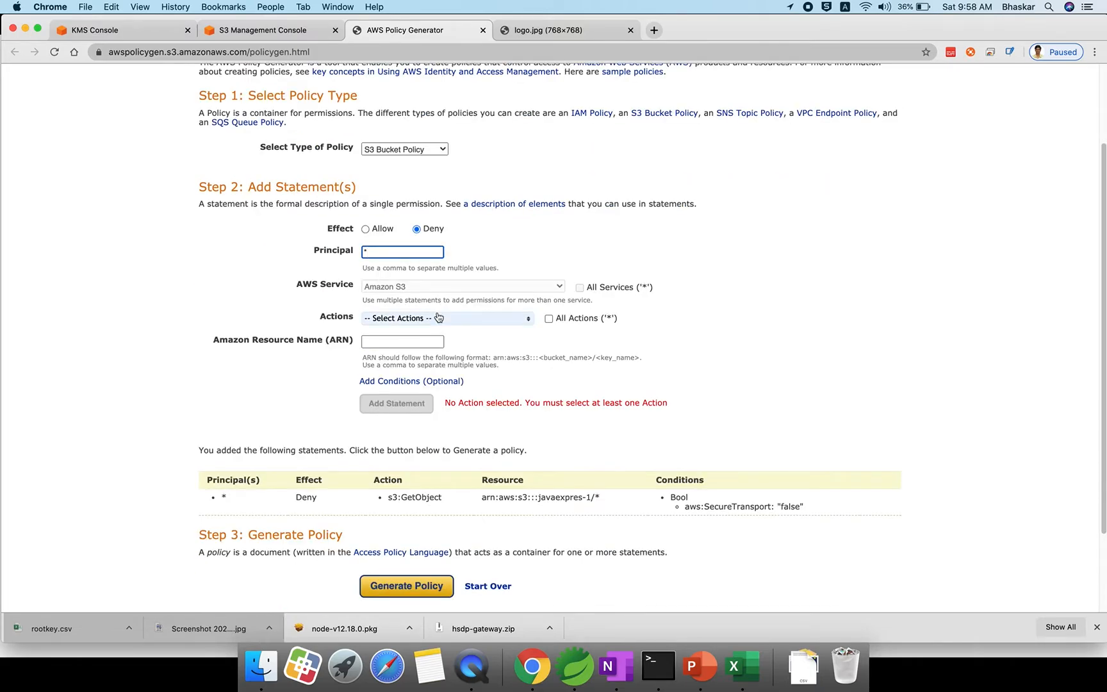
click(439, 318)
scroll(446, 420, down, 10)
scroll(447, 421, down, 15)
scroll(447, 421, down, 2)
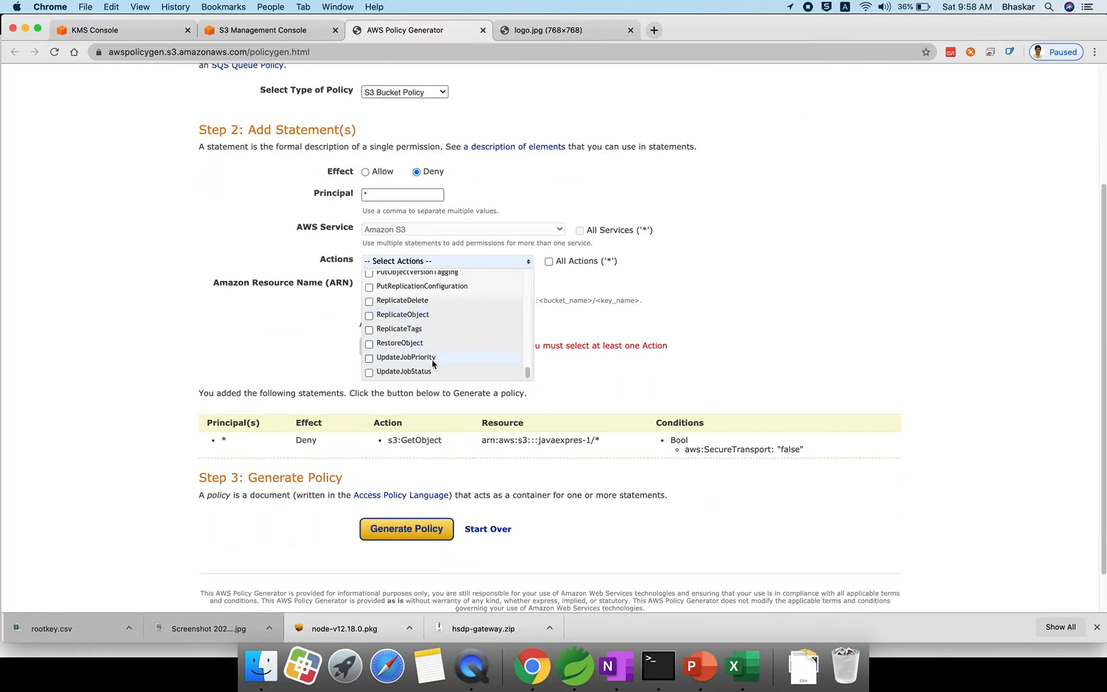
scroll(433, 364, up, 6)
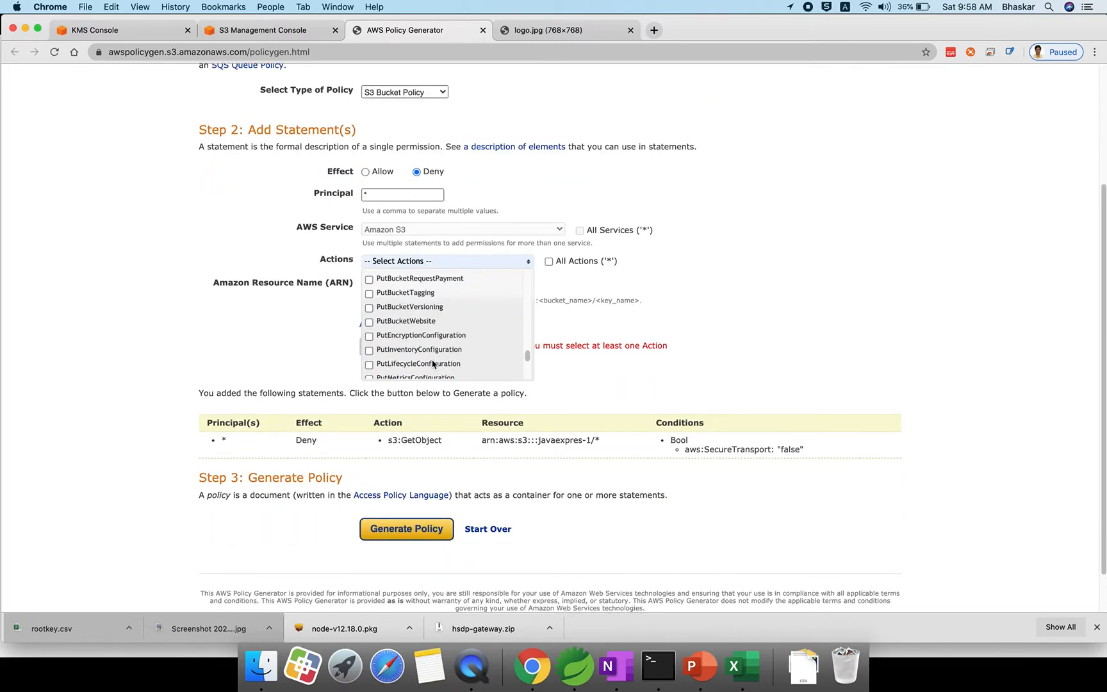
scroll(433, 363, down, 1)
click(369, 346)
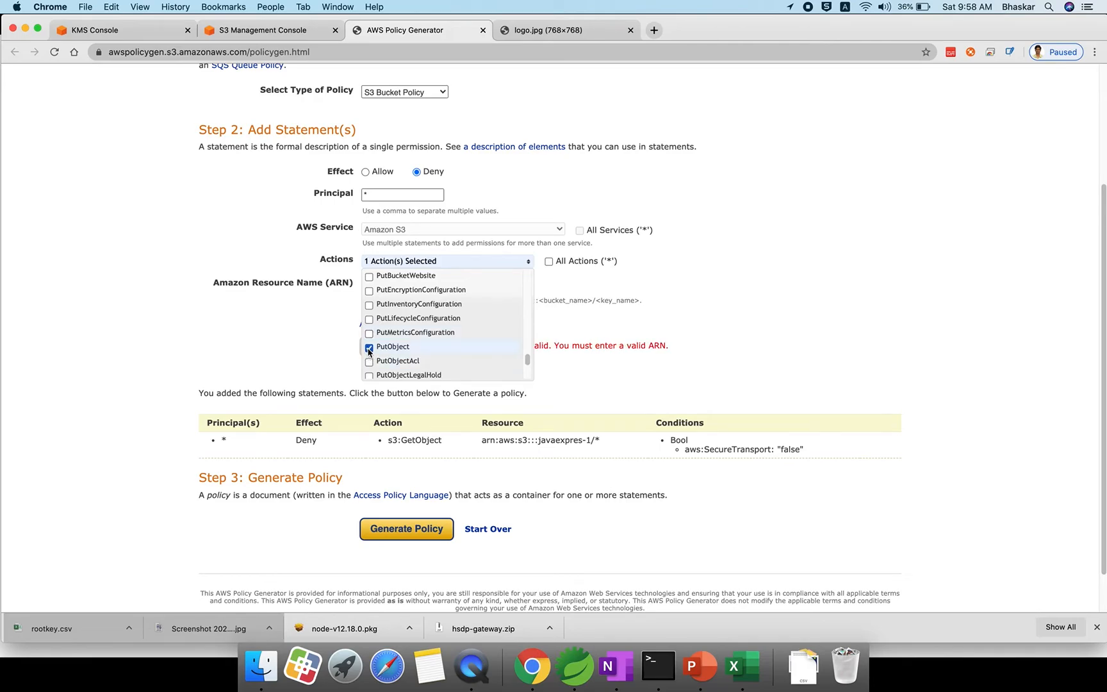
click(589, 349)
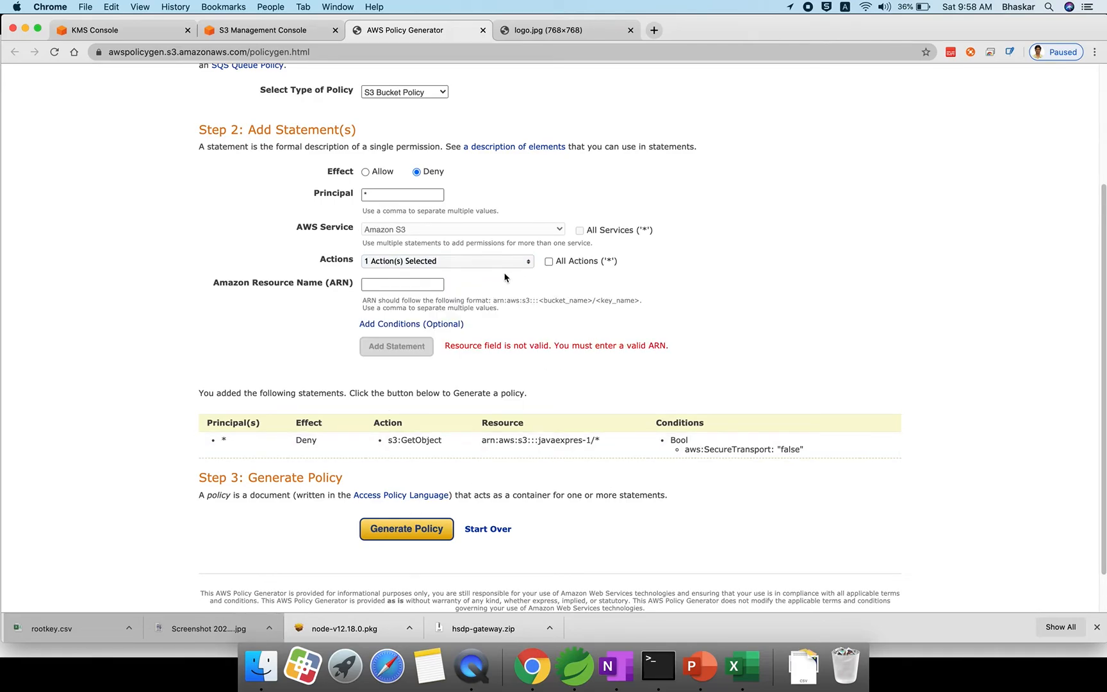
Copy arn:aws:s3:::javaexpres-1/* from the saved bucket policy and paste it as the new statement's Amazon Resource Name
click(224, 32)
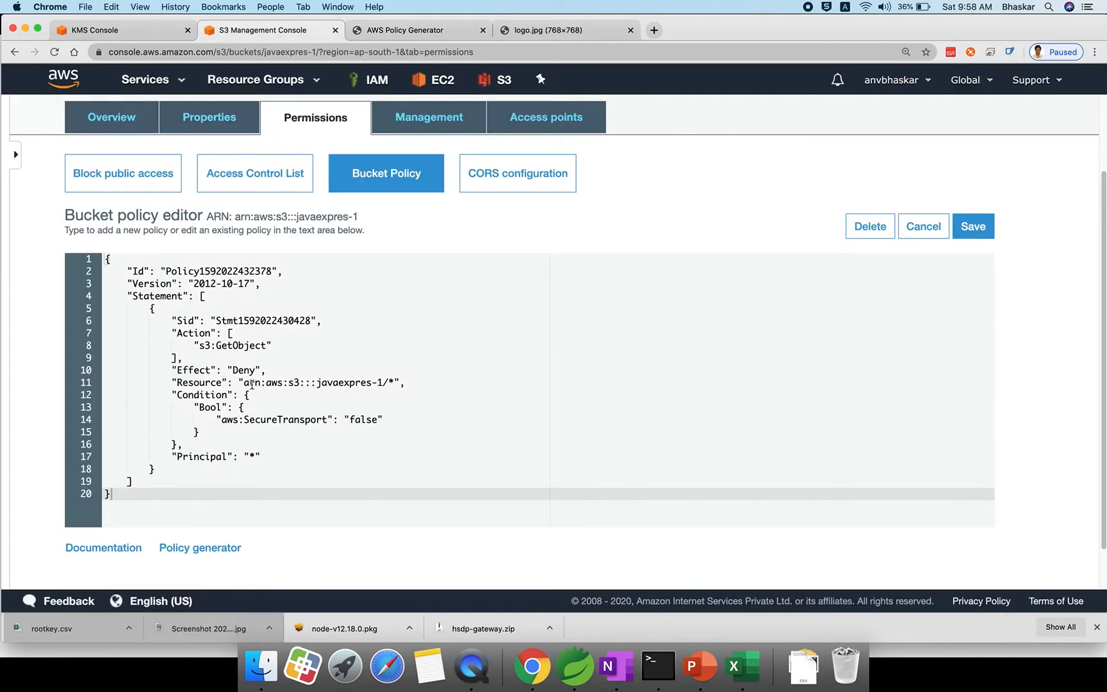
drag(244, 383, 396, 383)
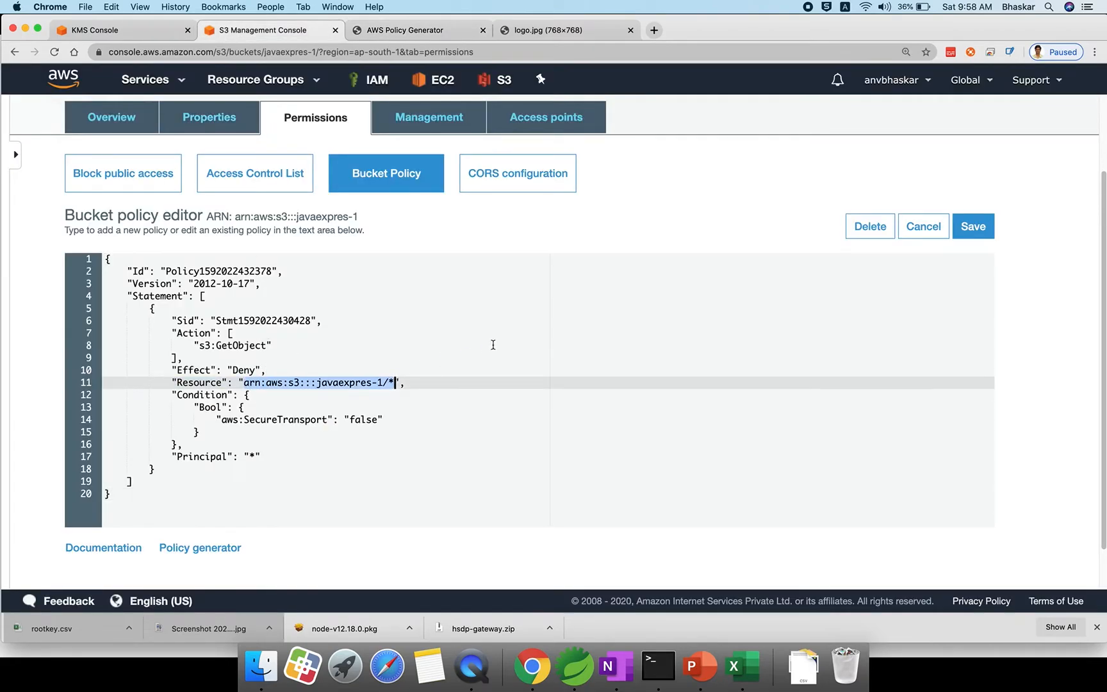
click(431, 33)
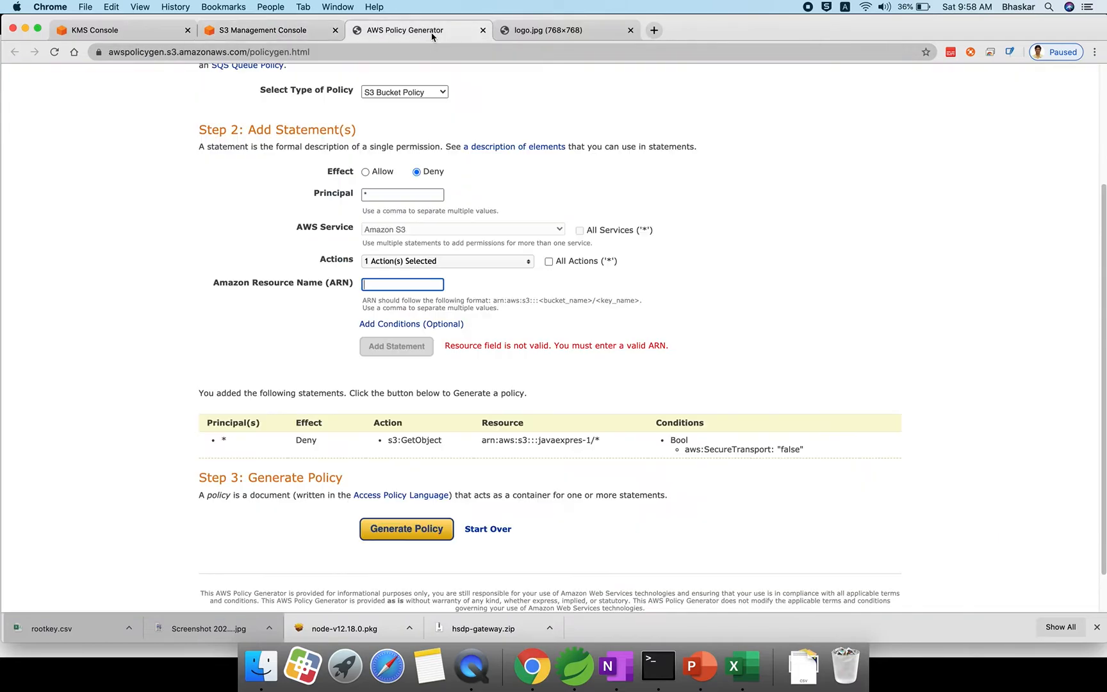
key(super+v)
click(526, 289)
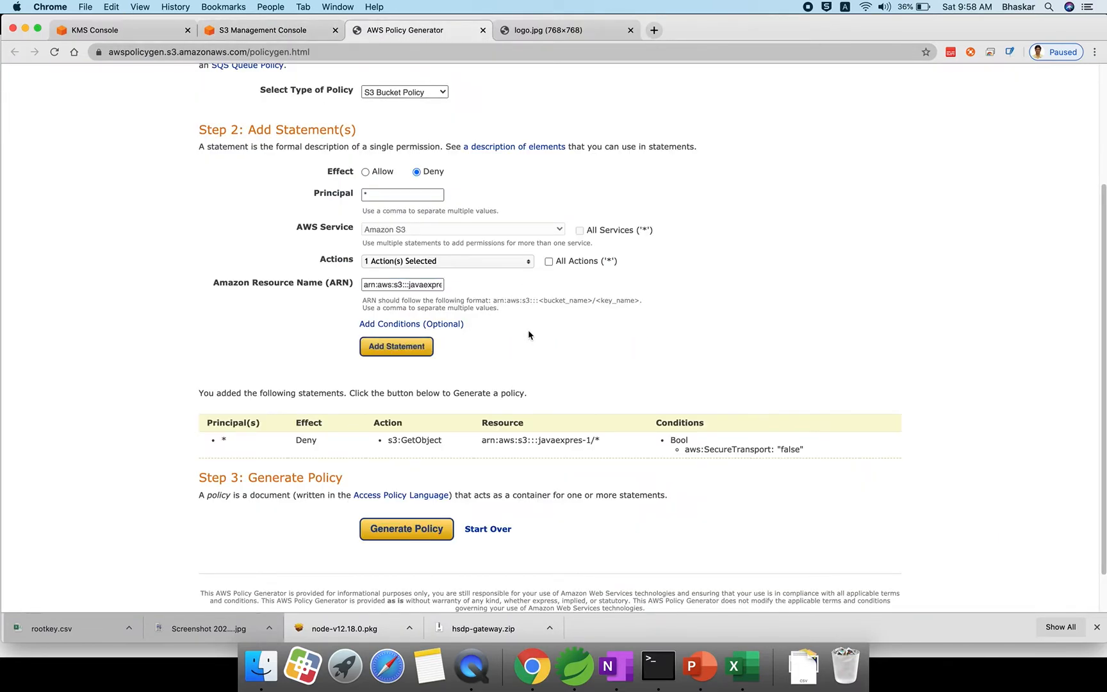
Add a StringNotEquals condition with key s3:x-amz-server-side-encryption and value AES256 to the PutObject Deny statement
click(413, 325)
scroll(448, 333, down, 5)
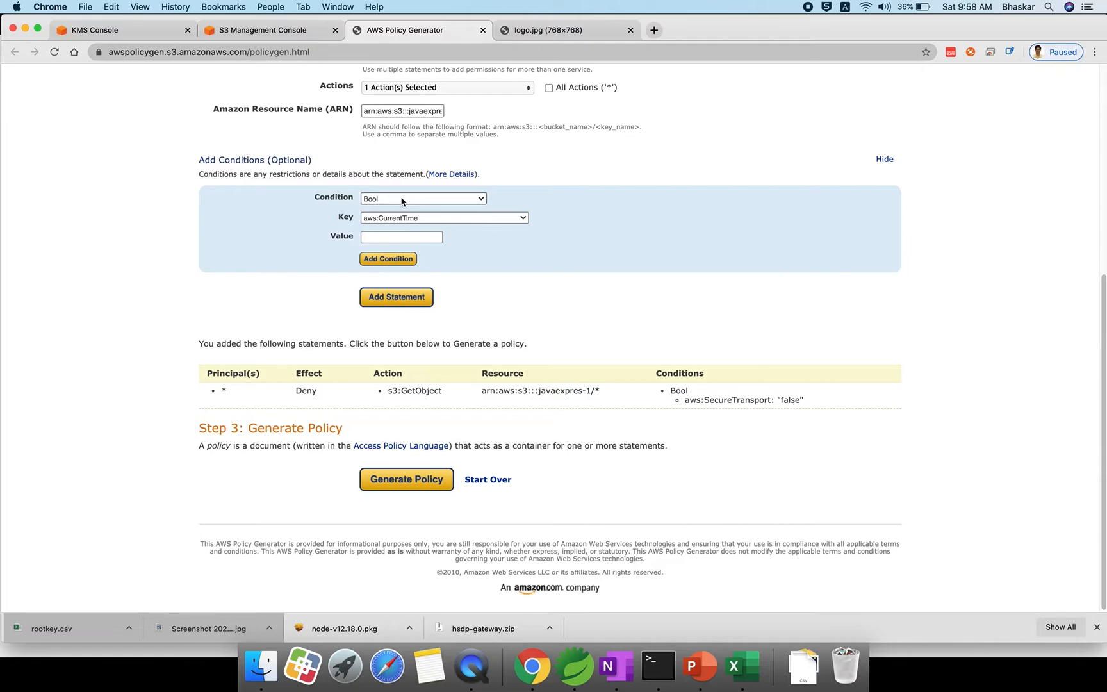
click(403, 199)
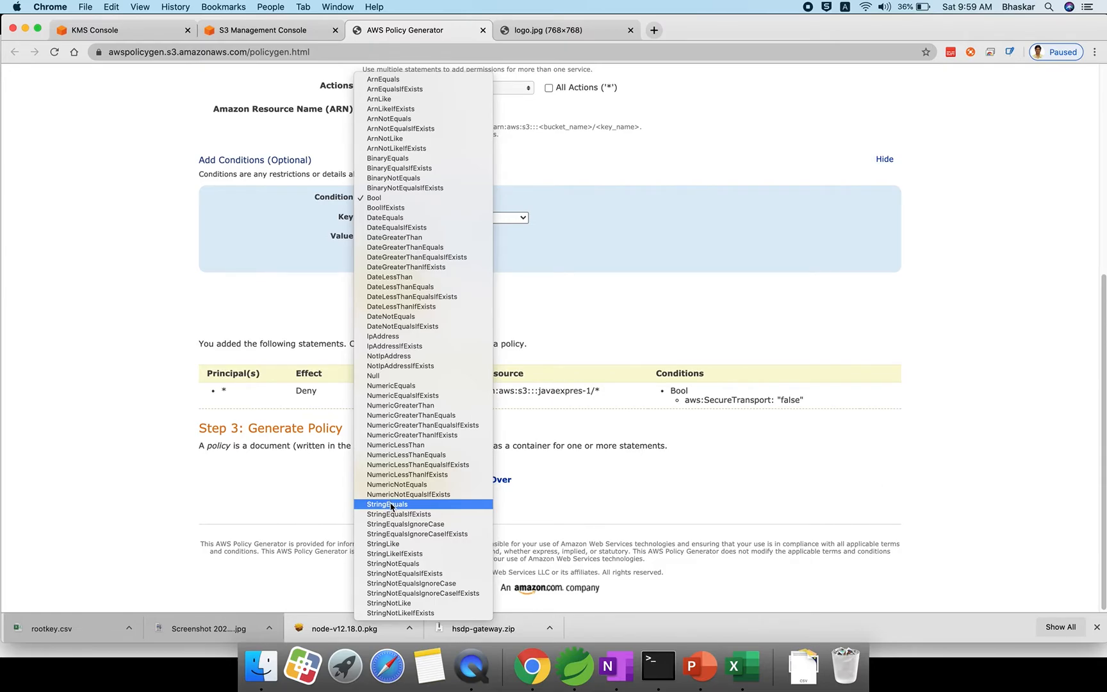
click(416, 563)
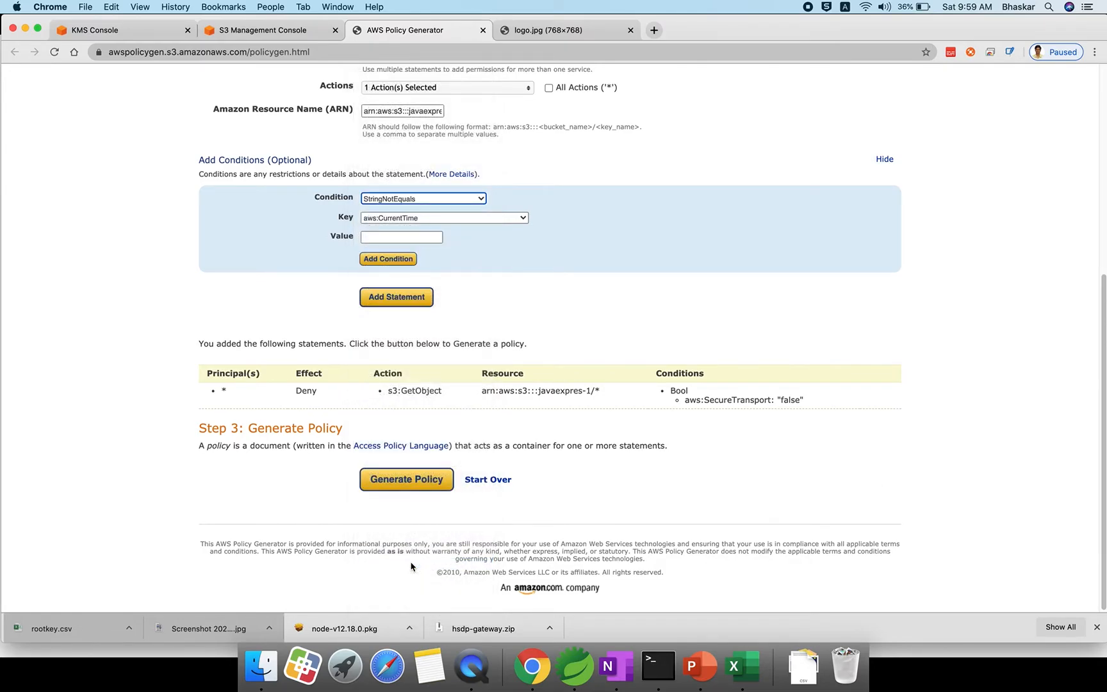
click(405, 218)
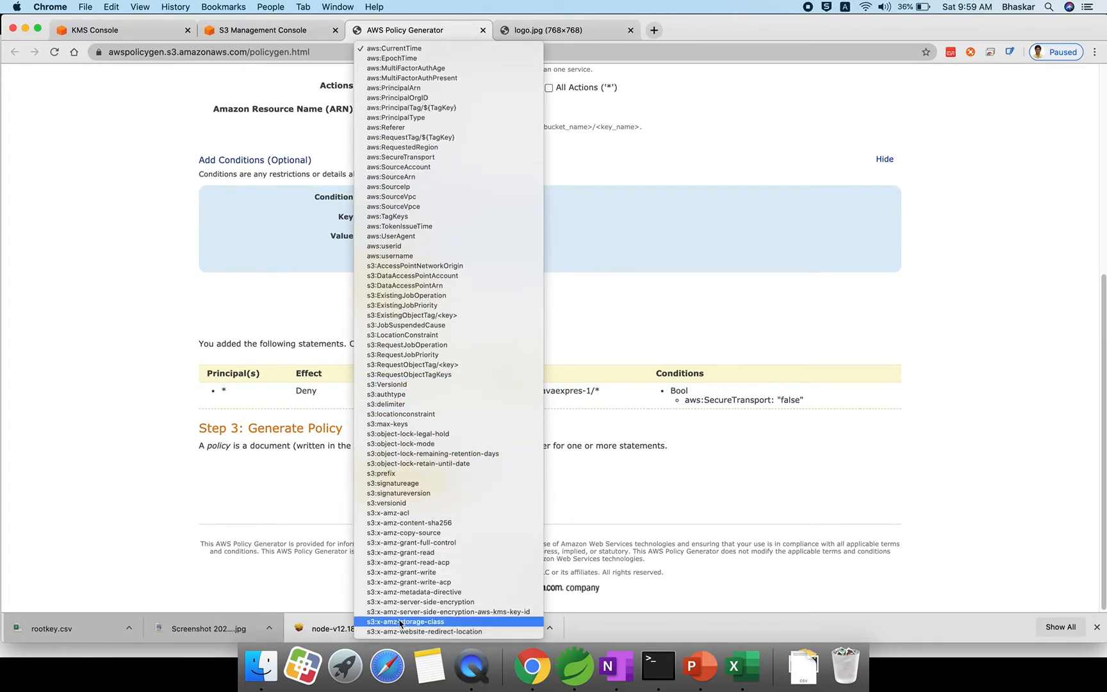
click(470, 603)
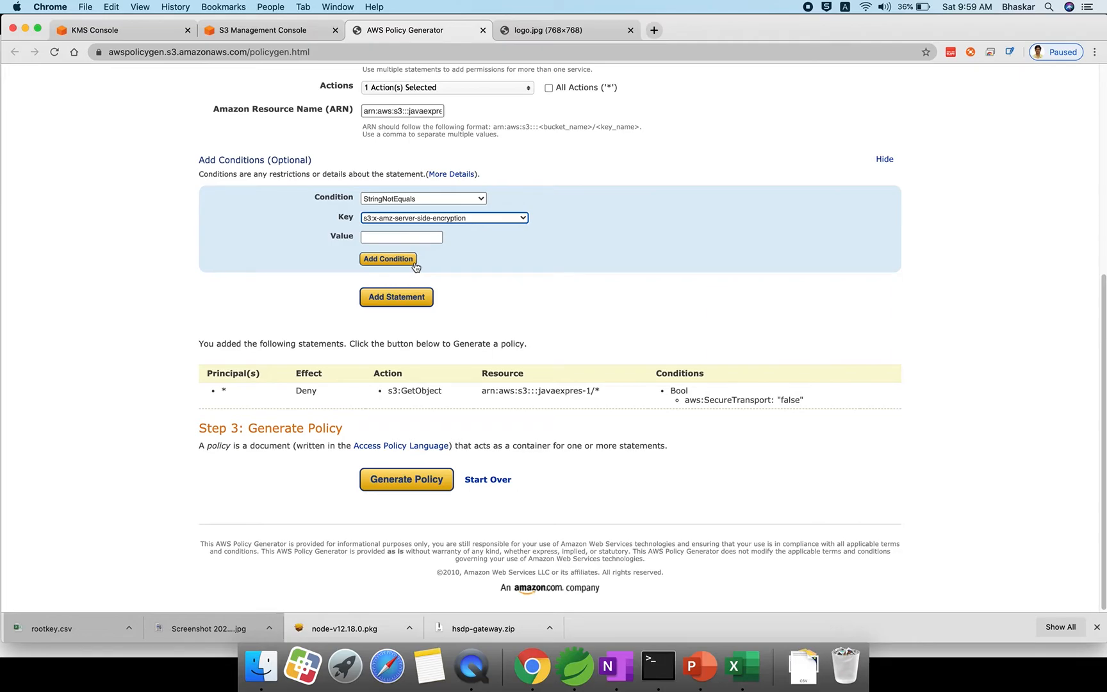
click(395, 234)
text(AES256)
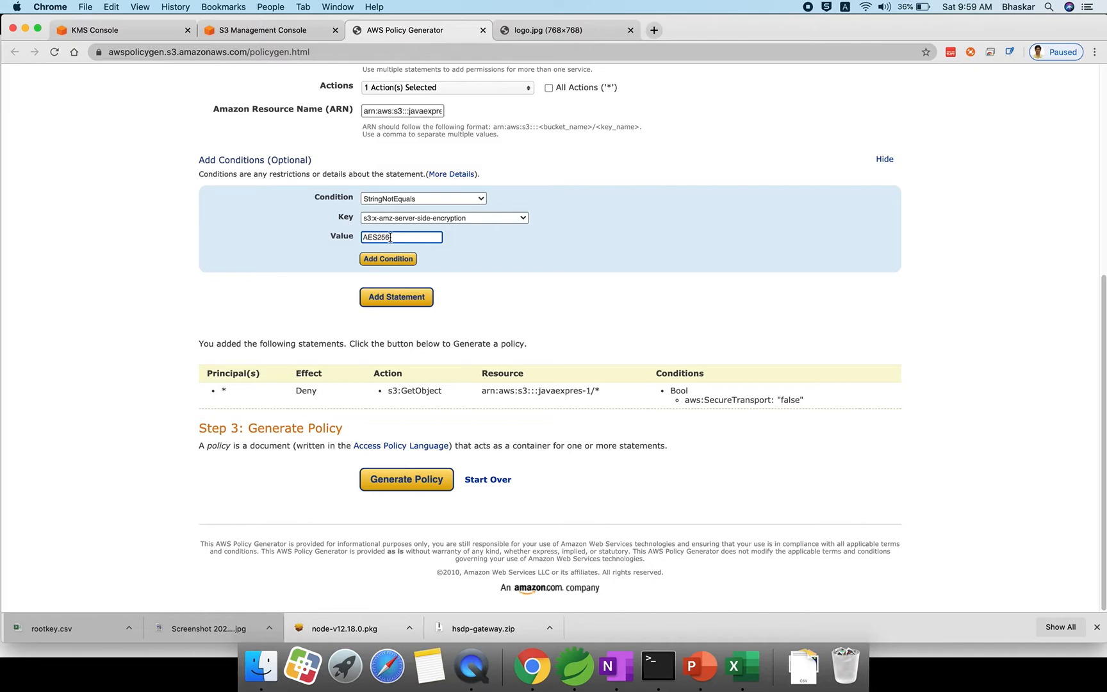
drag(389, 237, 361, 236)
click(394, 260)
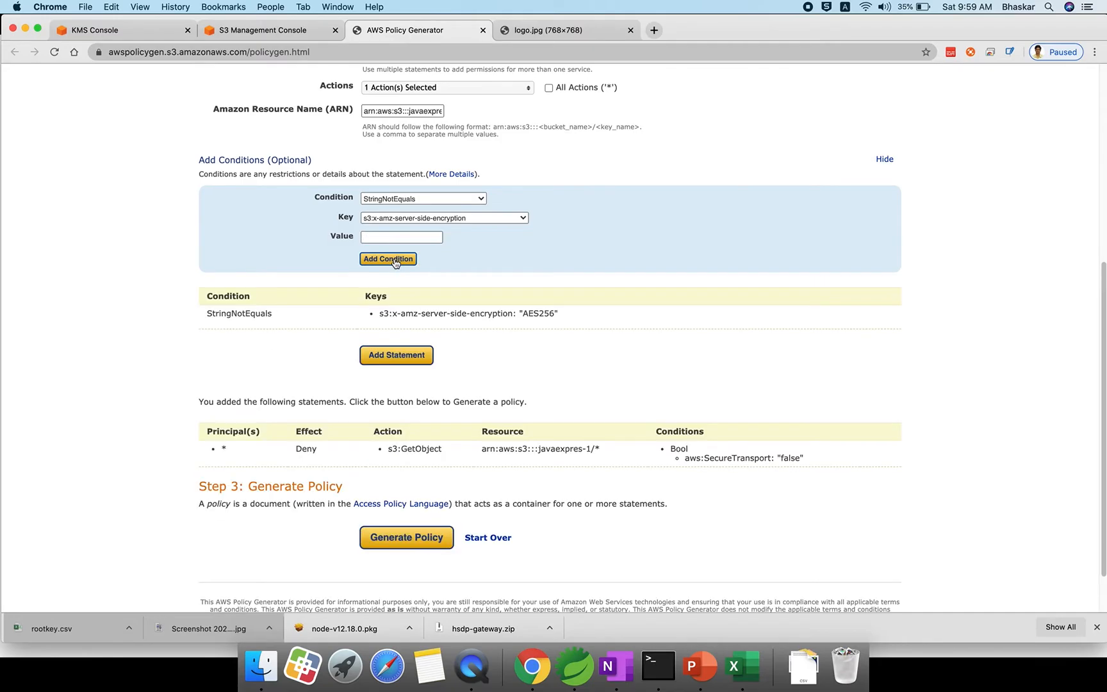
Add the completed PutObject Deny statement to the policy's statement list and look over its listed entries
click(400, 354)
drag(218, 364, 737, 399)
click(827, 450)
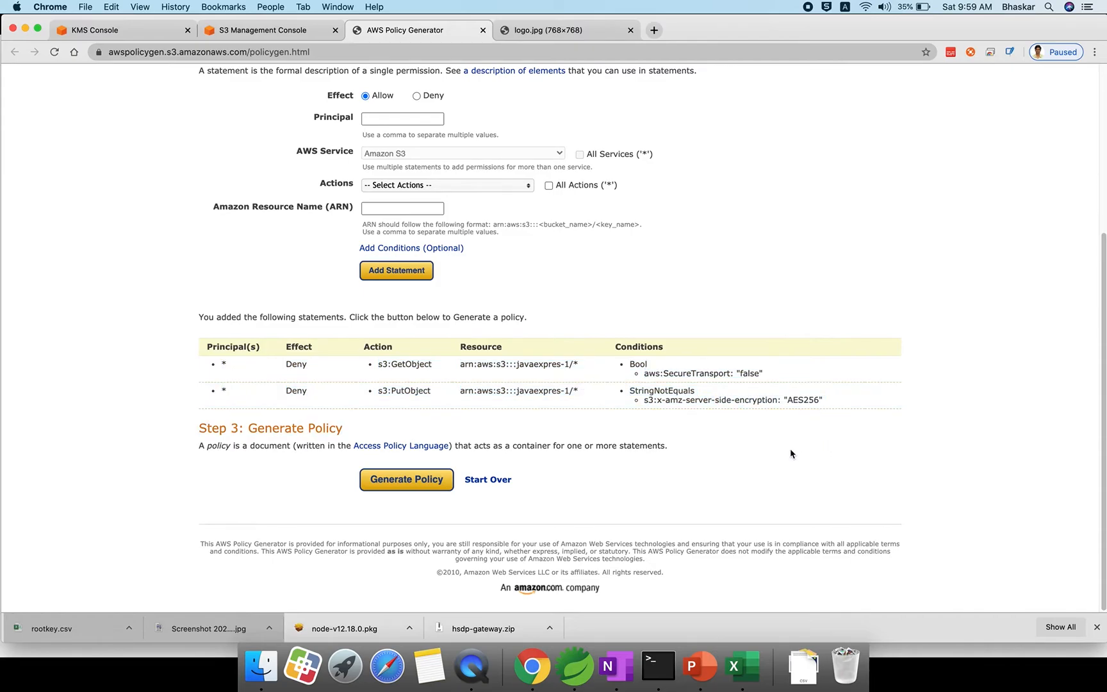
Generate the policy from both Deny statements, review the JSON document and copy all of its text
click(417, 486)
scroll(450, 359, down, 5)
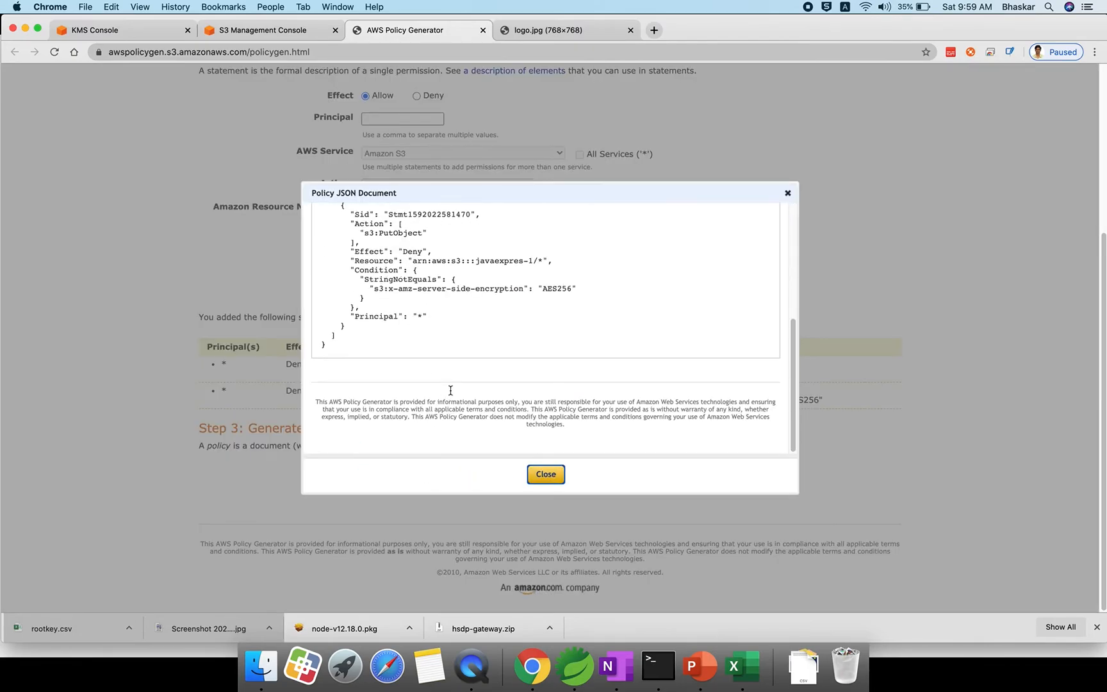
scroll(433, 349, up, 5)
scroll(442, 356, down, 5)
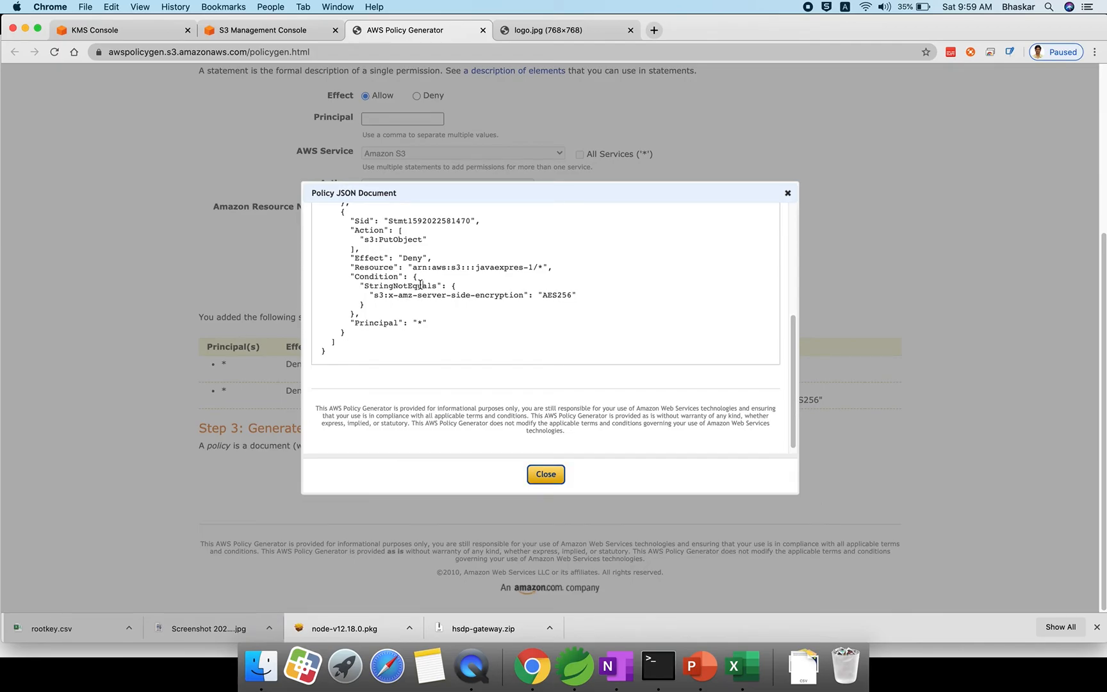
key(super+a)
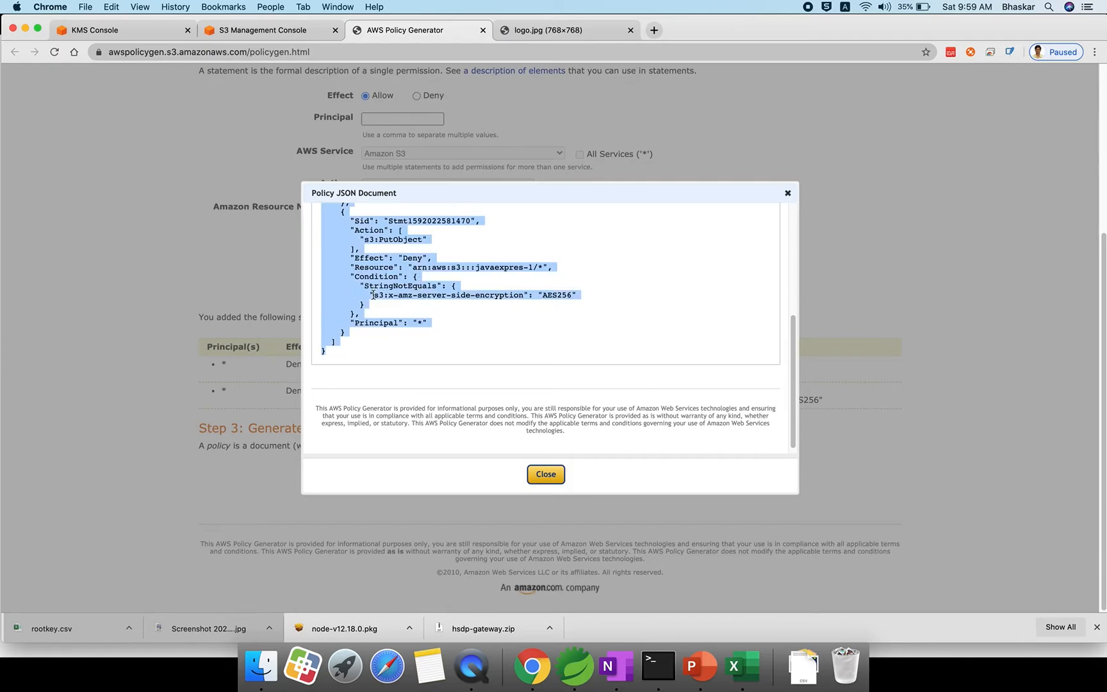
Replace the whole javaexpres-1 bucket policy in the S3 console with the copied two-statement JSON and save it
click(243, 30)
click(352, 330)
key(super+a)
key(BackSpace)
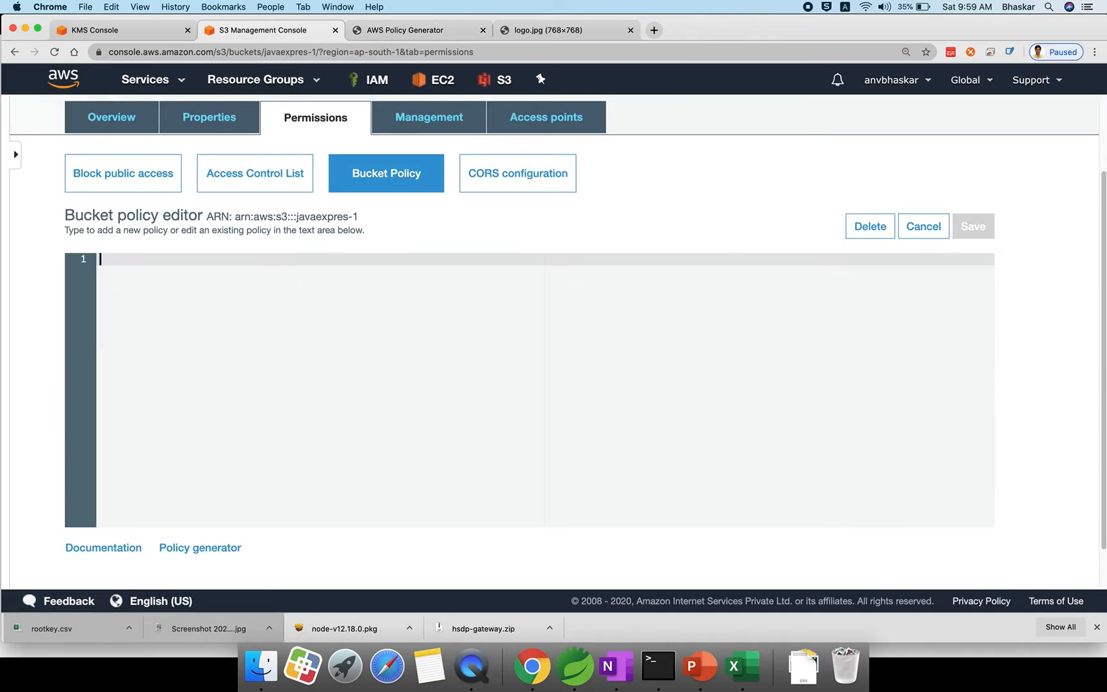
key(super+v)
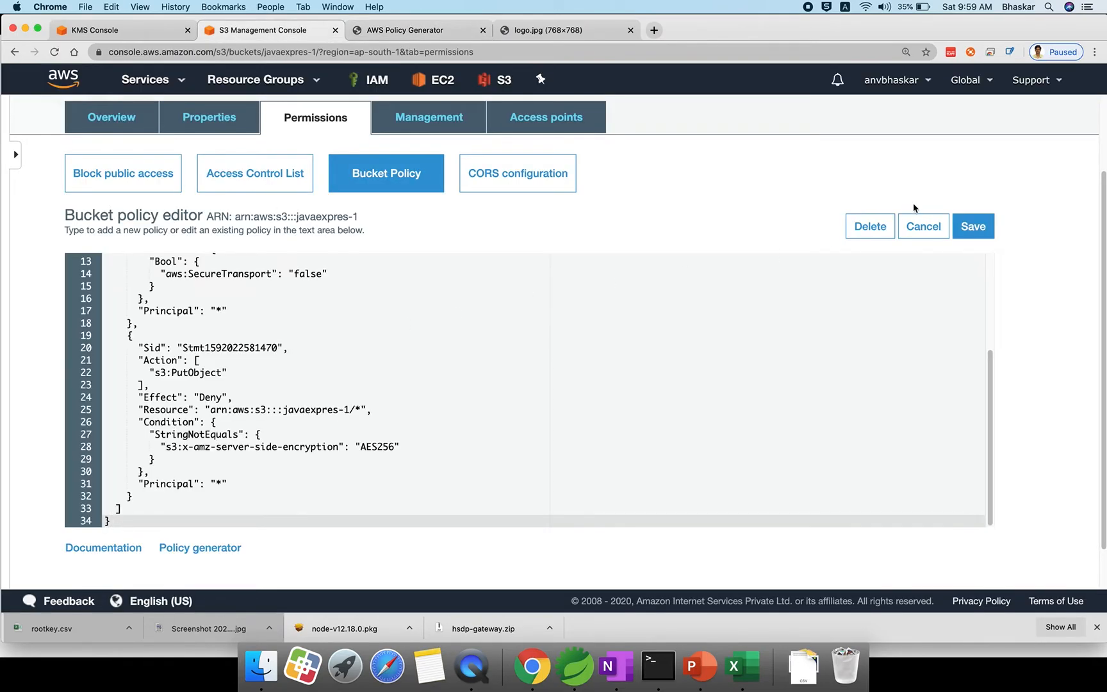
click(969, 228)
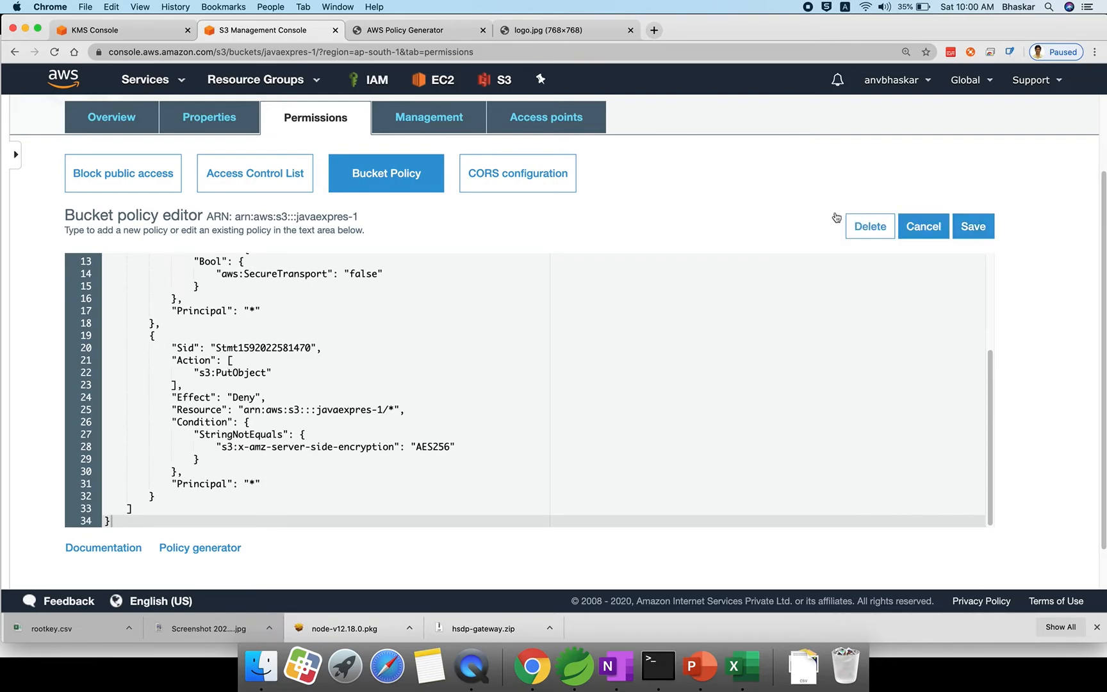
Try to upload logo (1) (1).jpg from Downloads to the javaexpres-1 bucket without choosing any encryption
click(115, 129)
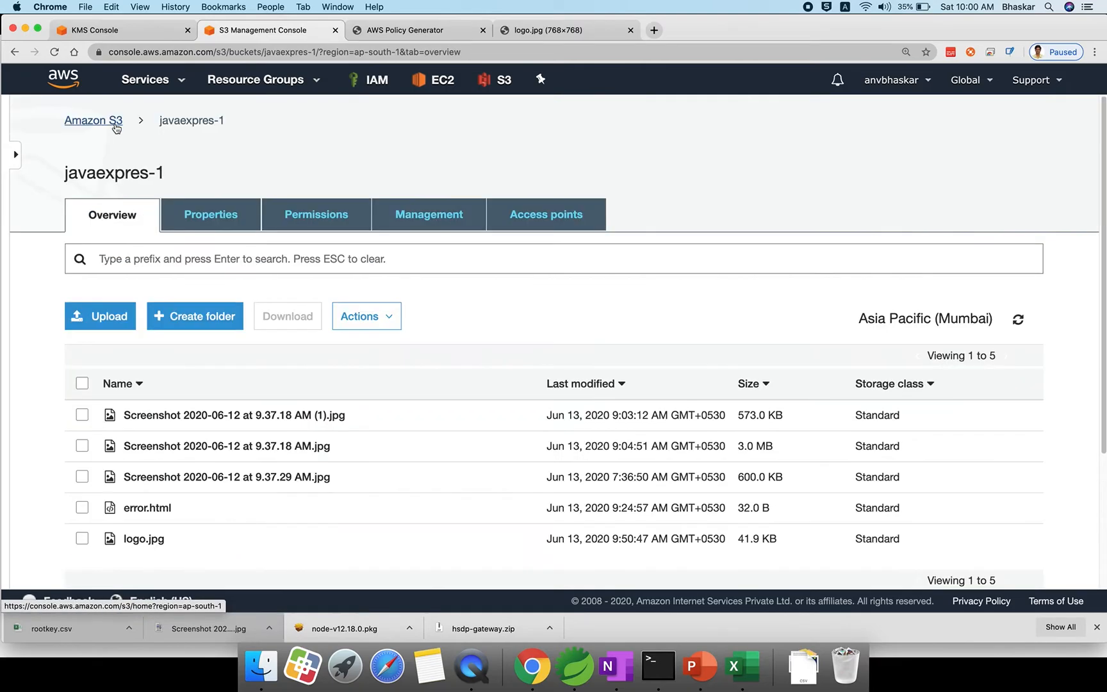
click(93, 317)
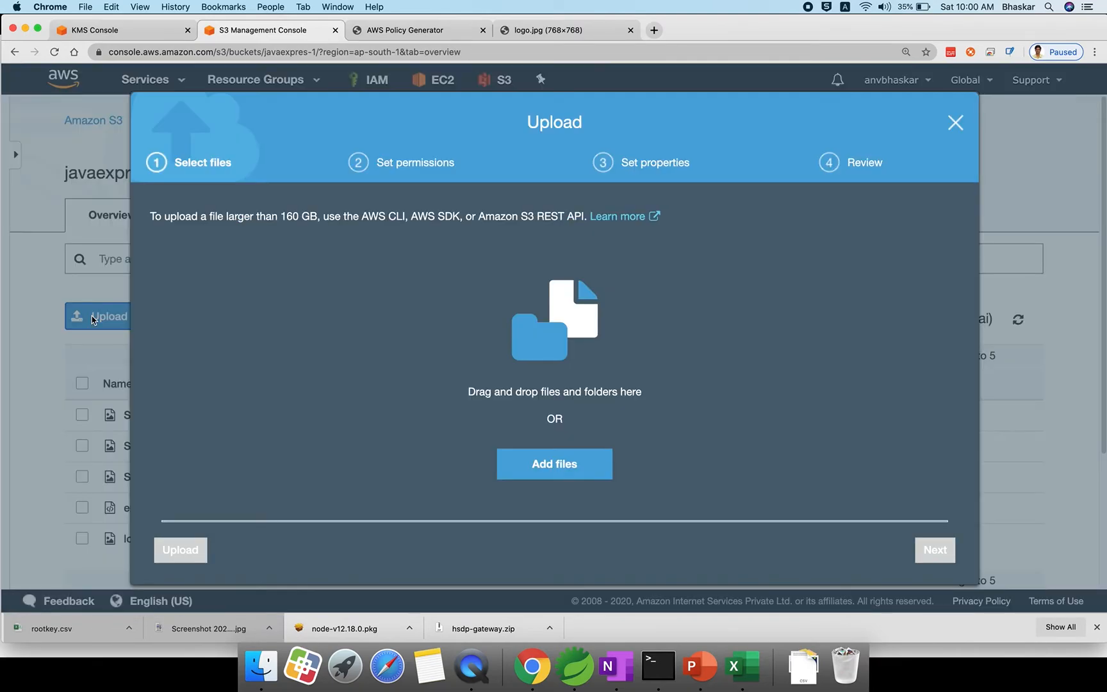
click(538, 474)
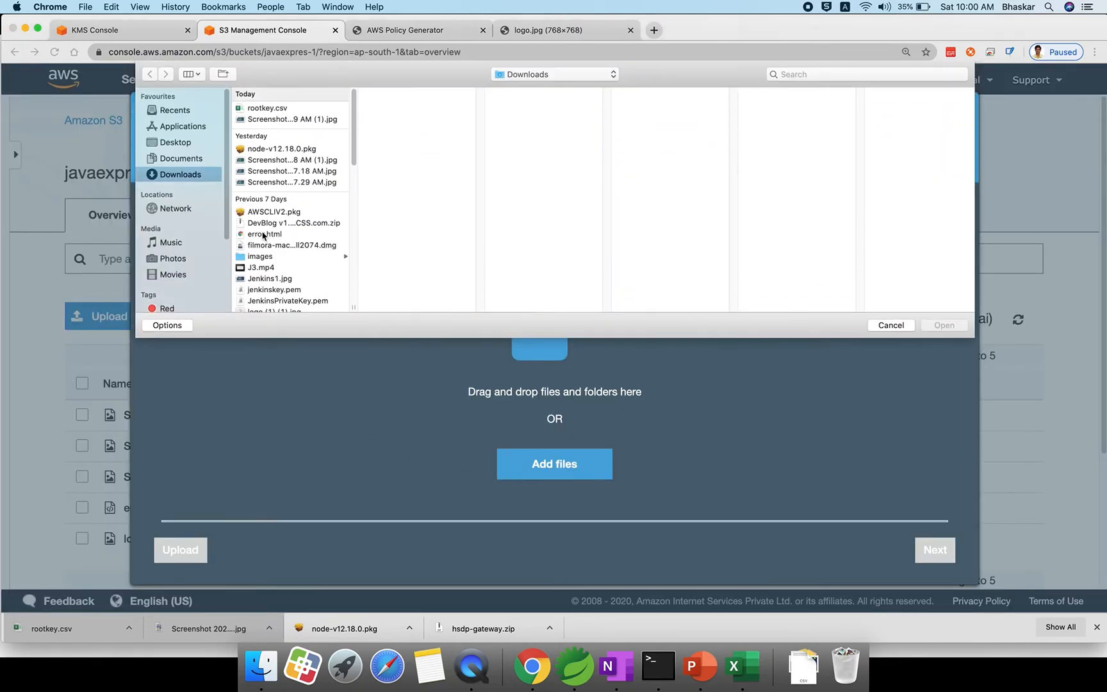
scroll(296, 264, down, 3)
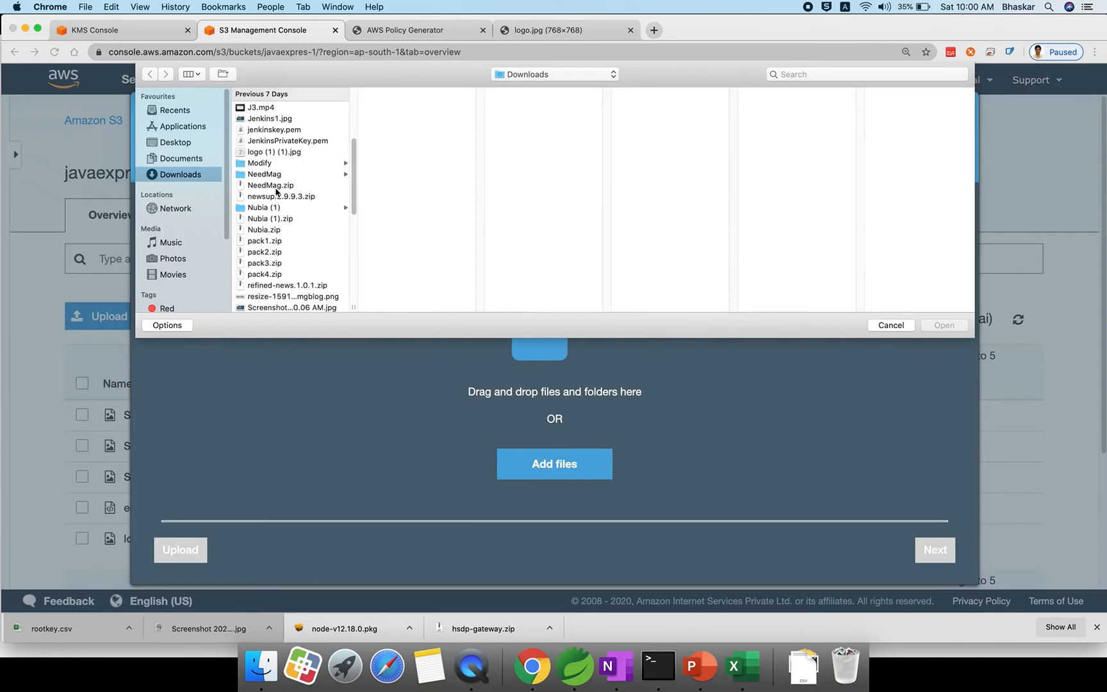
click(274, 154)
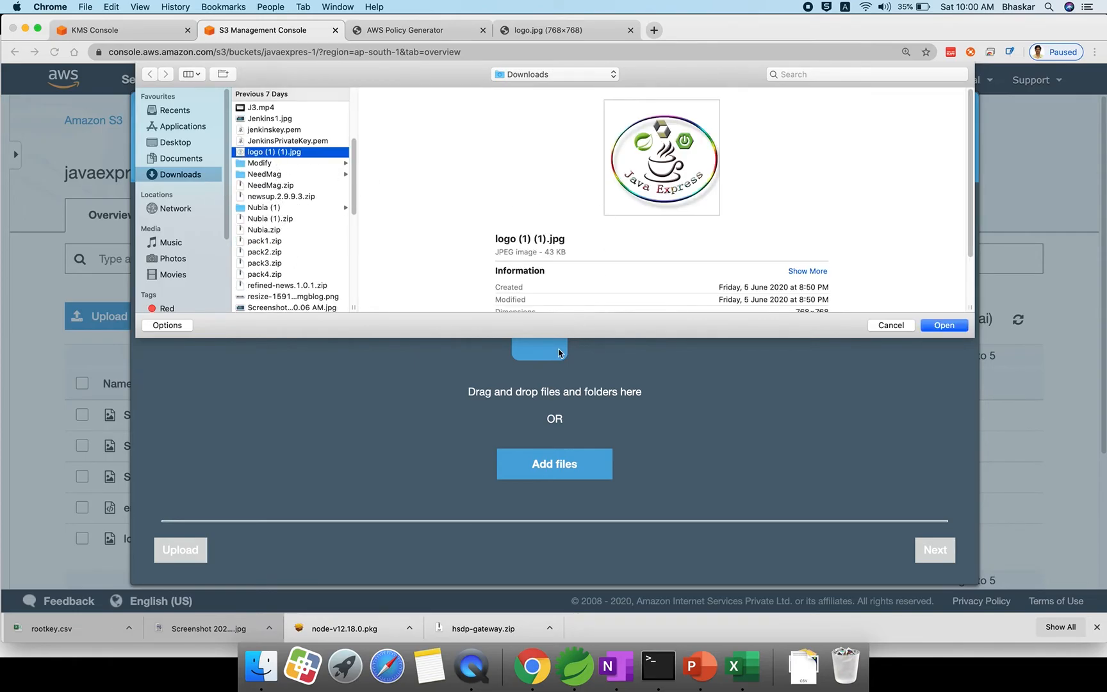
click(927, 326)
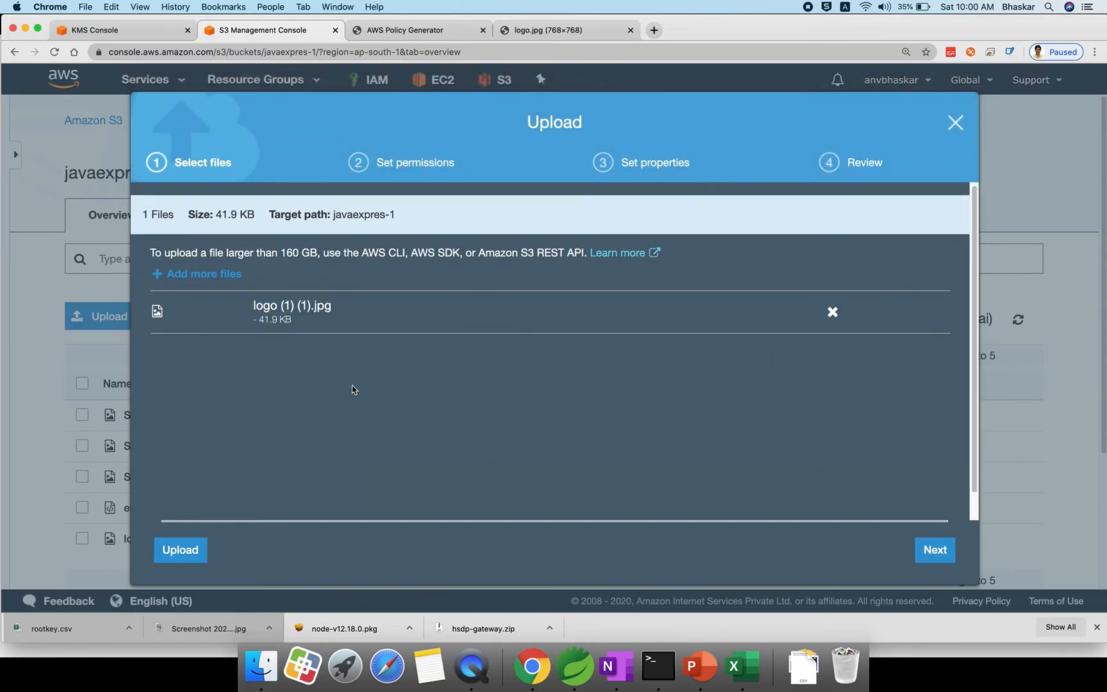
click(206, 546)
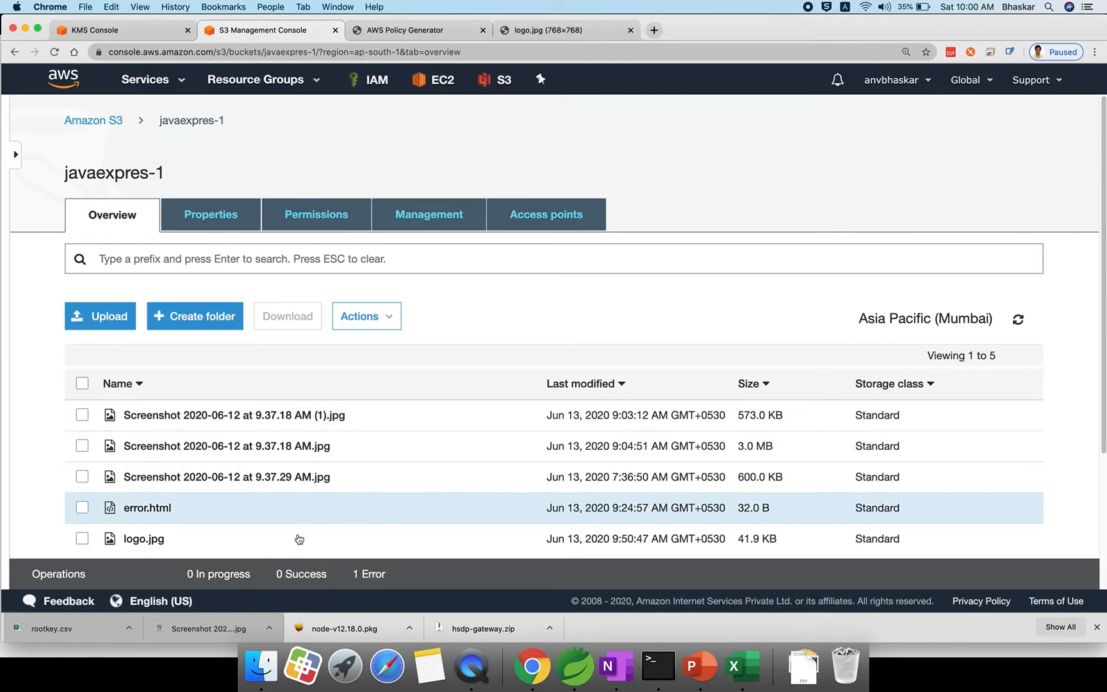
Examine the error details of the last upload, expanding the Forbidden files, and close them
click(371, 580)
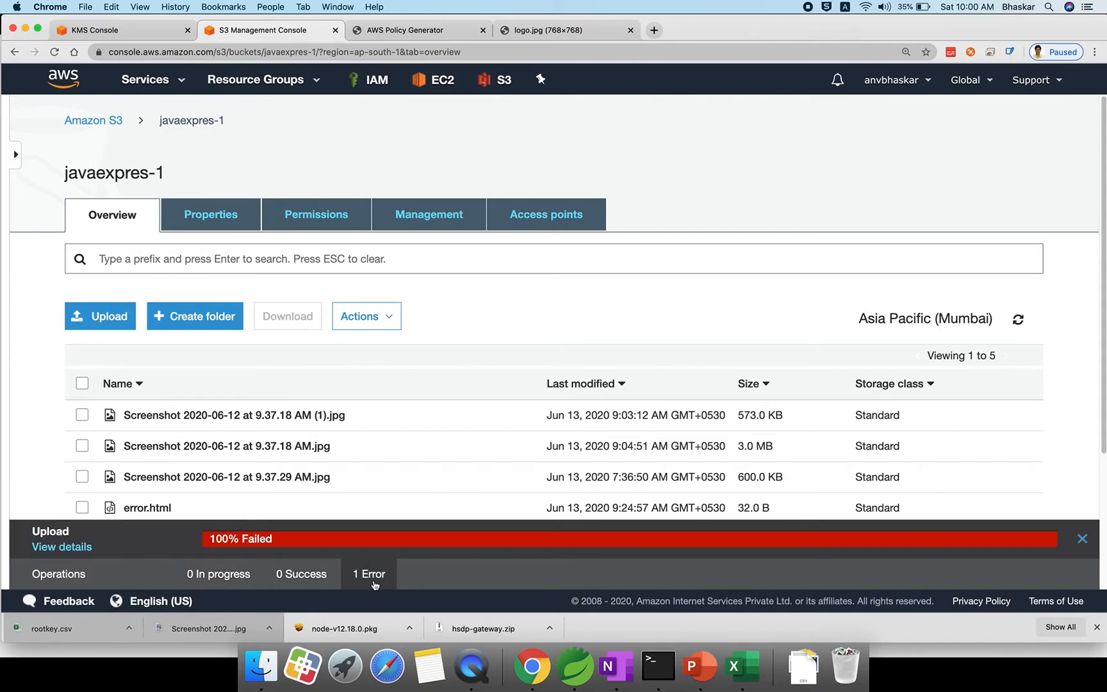
click(64, 547)
click(341, 392)
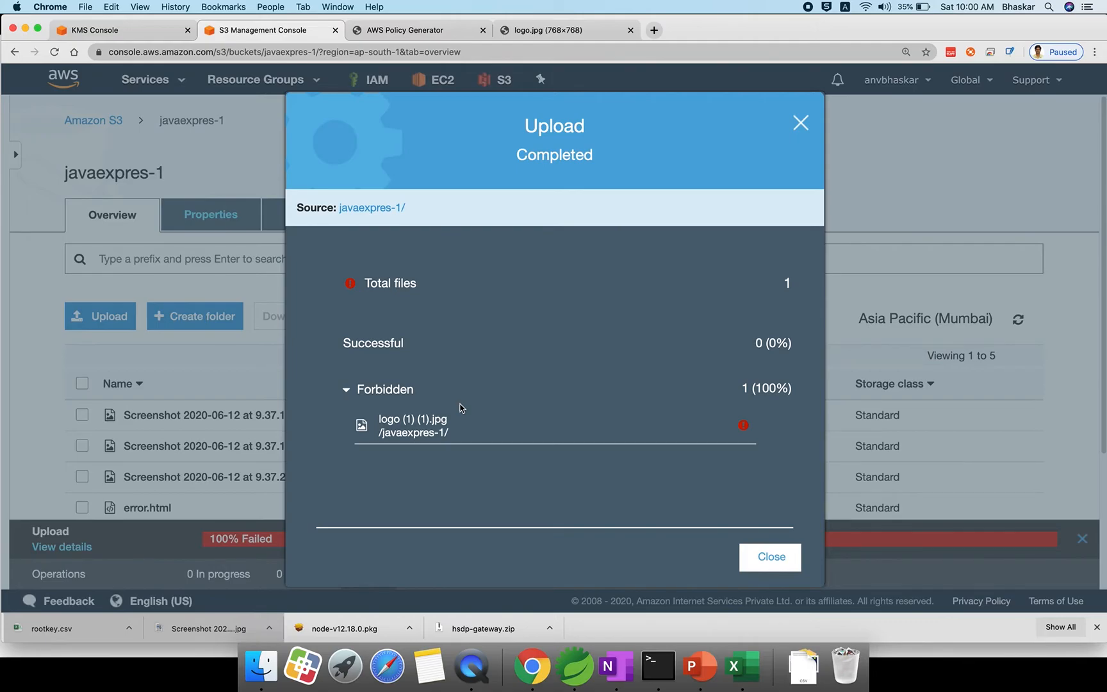
click(755, 568)
Start another upload to the javaexpres-1 bucket and add logo (1).jpg from Downloads
scroll(270, 452, down, 3)
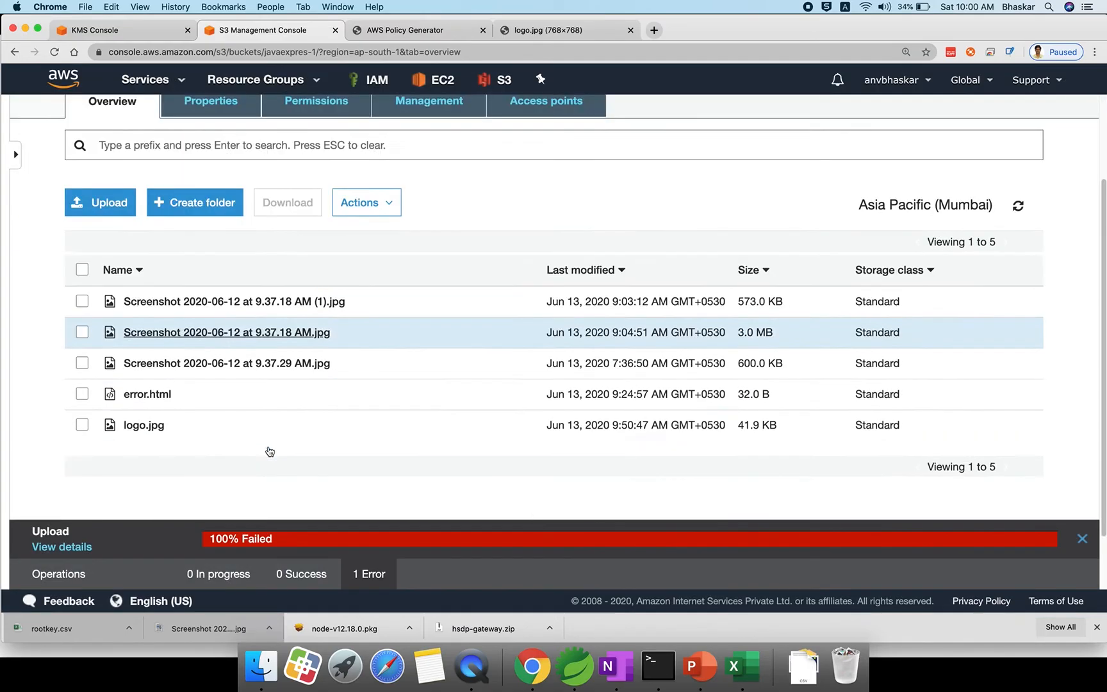
click(103, 183)
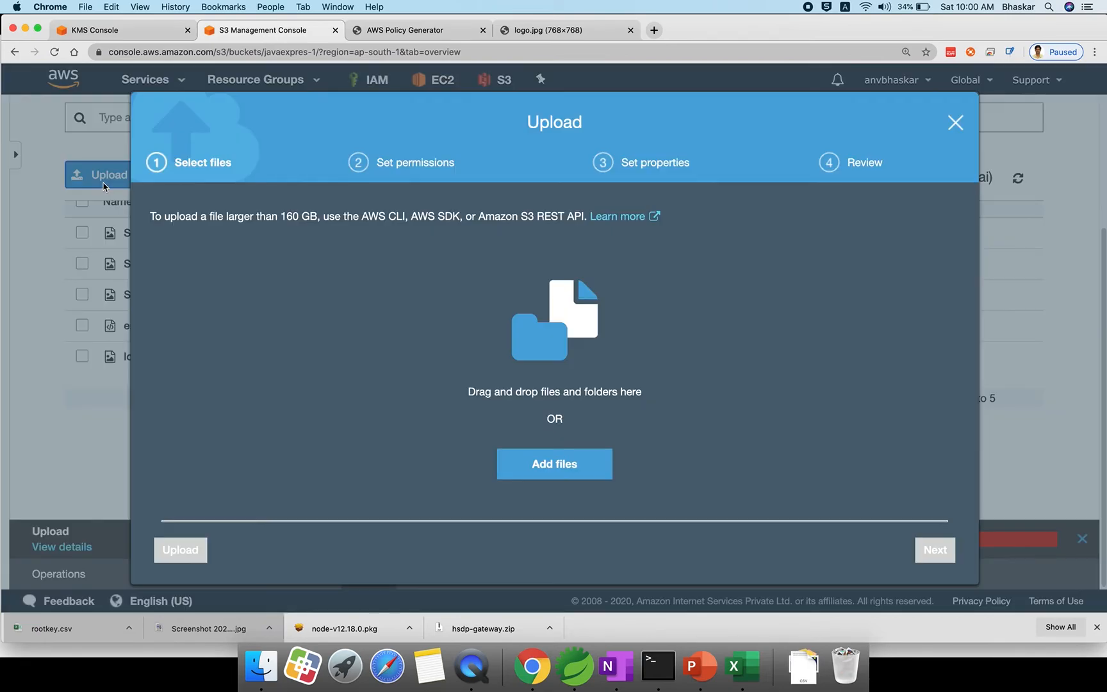
click(528, 465)
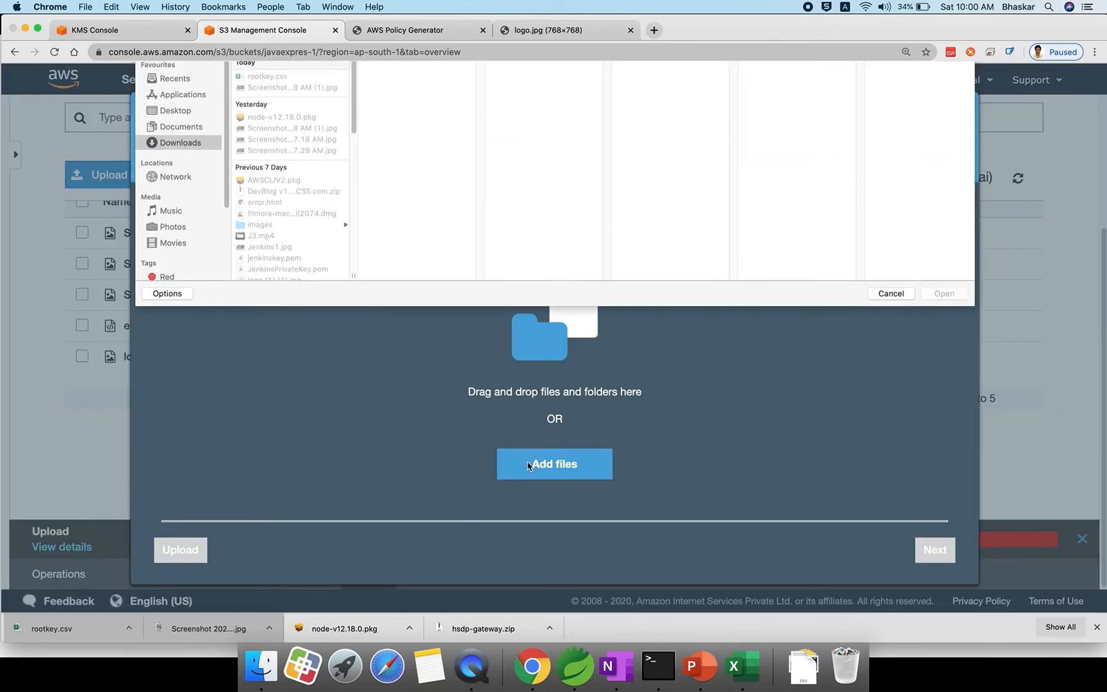
scroll(305, 252, down, 8)
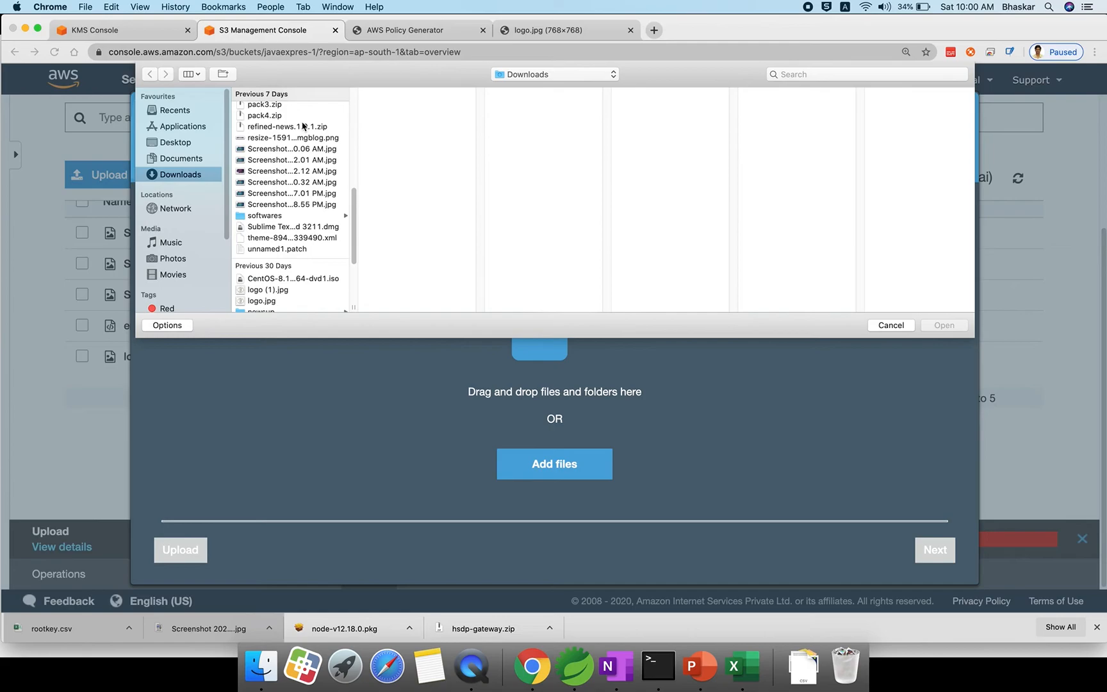
scroll(292, 273, down, 4)
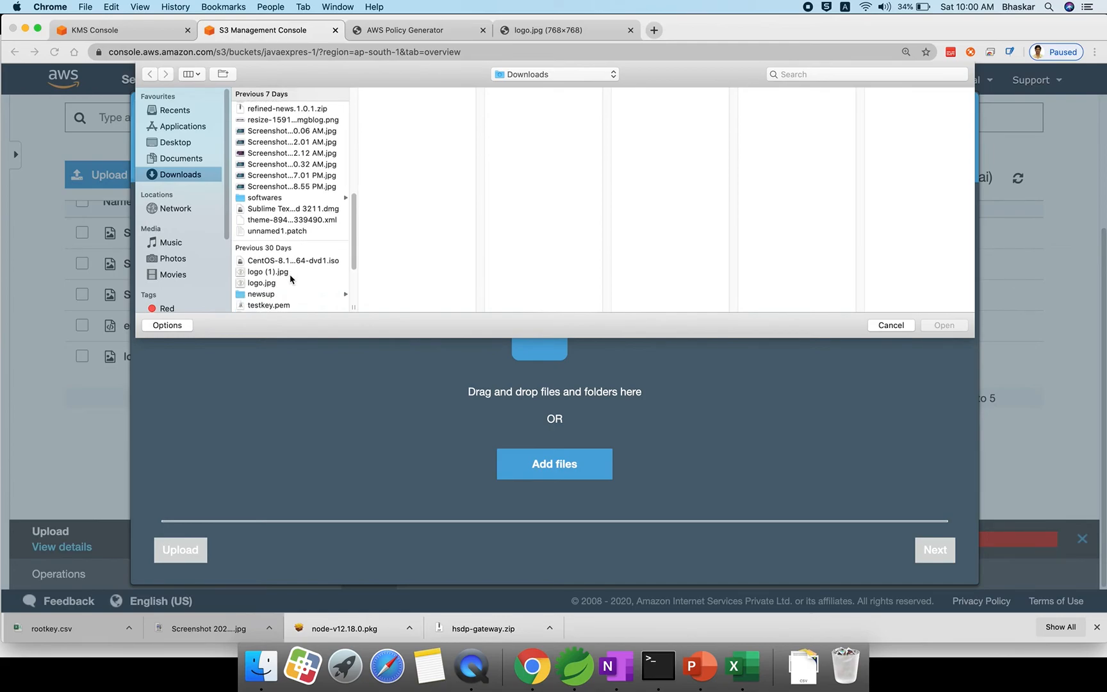
click(287, 247)
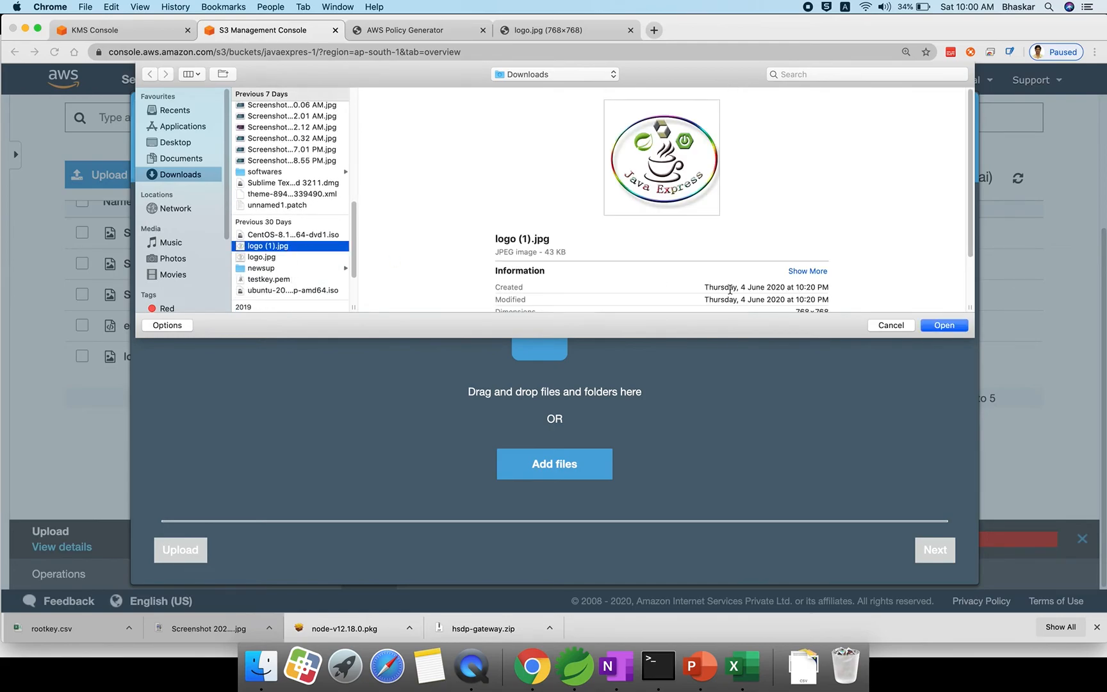
click(940, 325)
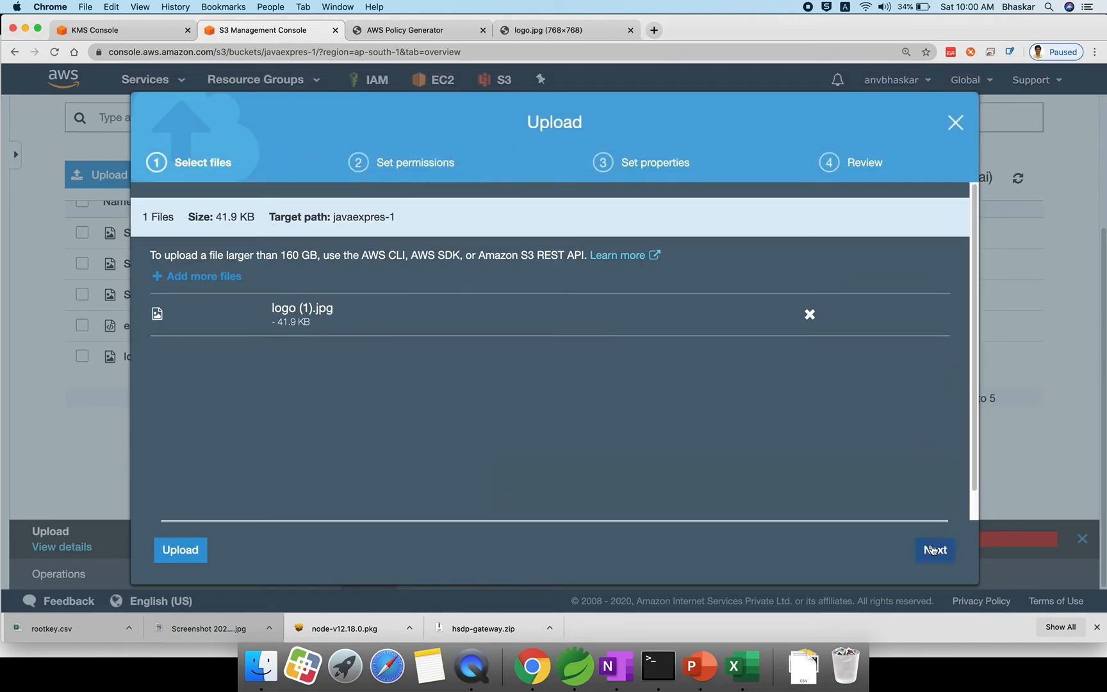
Upload logo (1).jpg with Amazon S3 master-key encryption, keeping the default permissions, and open the uploaded object's details
click(933, 550)
scroll(826, 490, down, 1)
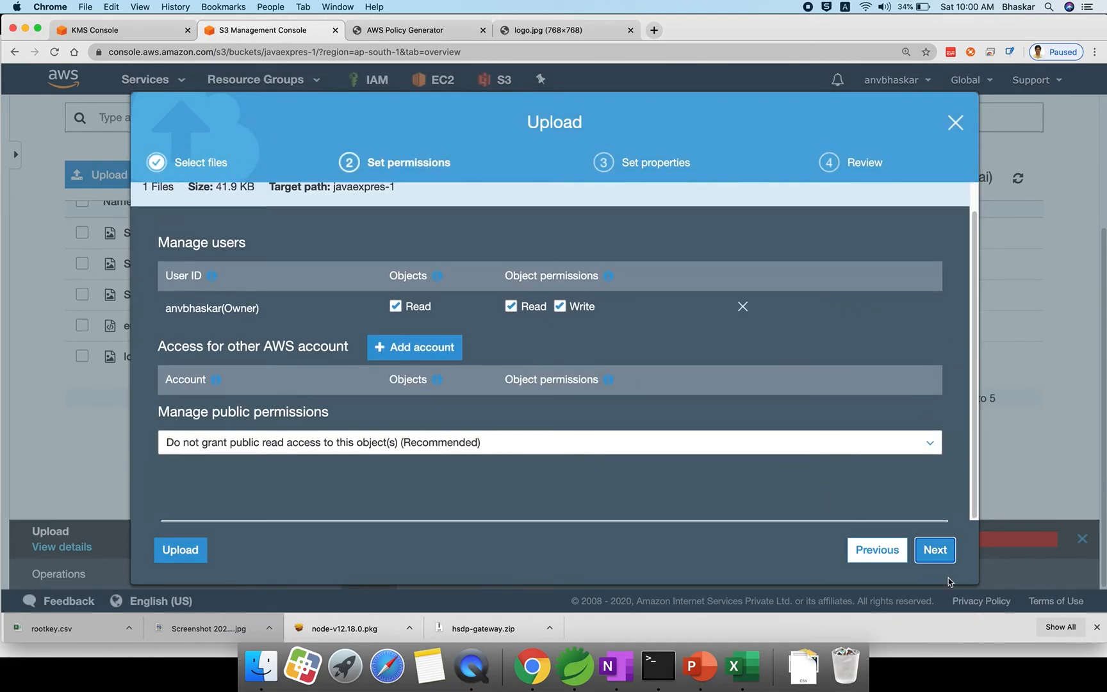
click(934, 549)
scroll(817, 506, down, 5)
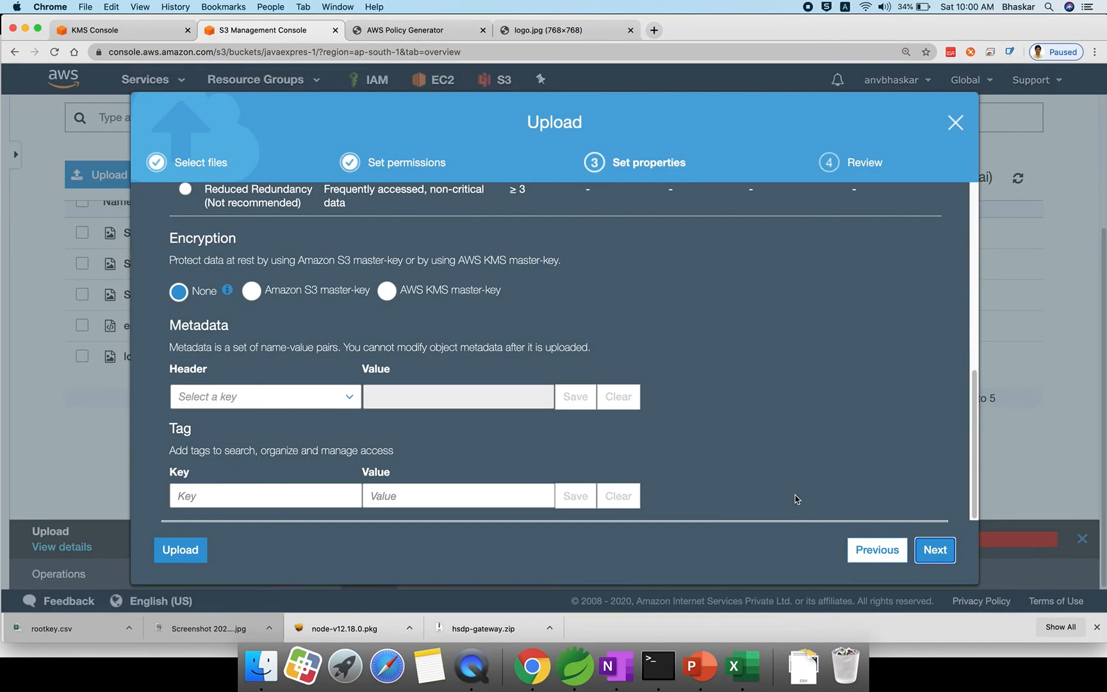
click(255, 294)
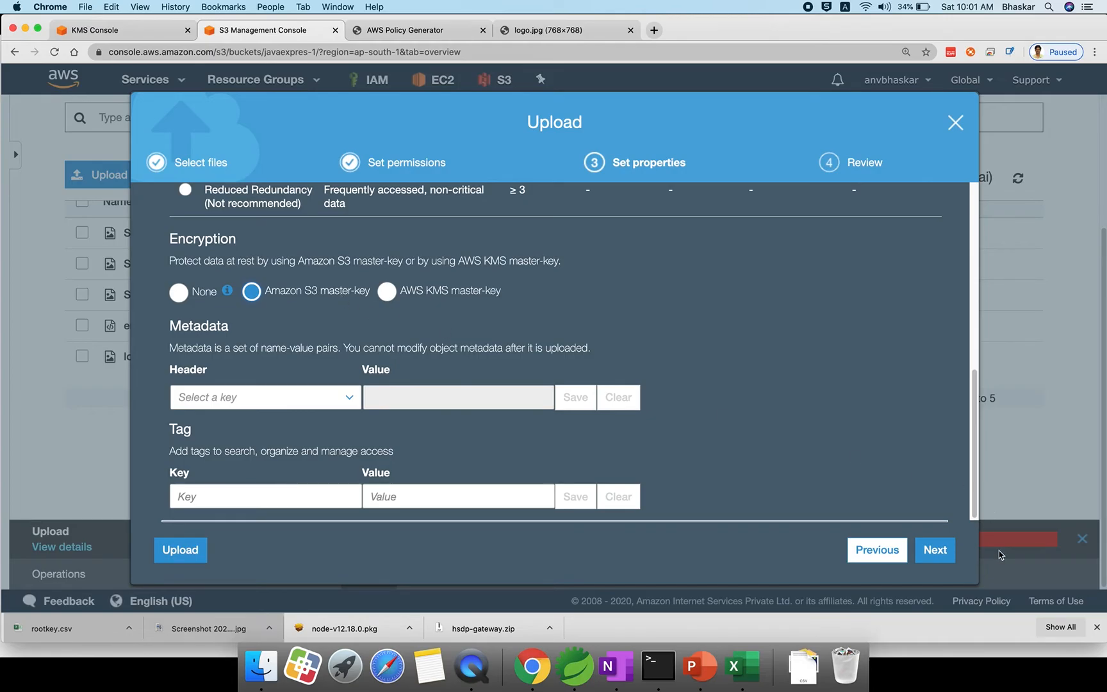
click(937, 550)
click(929, 551)
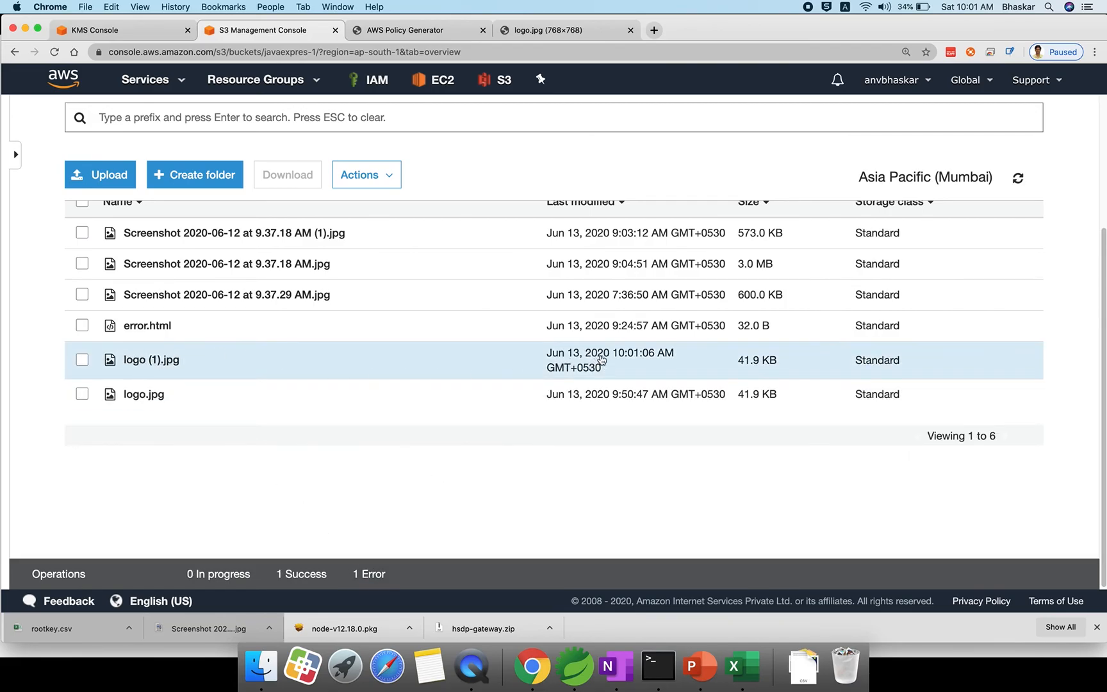
click(403, 381)
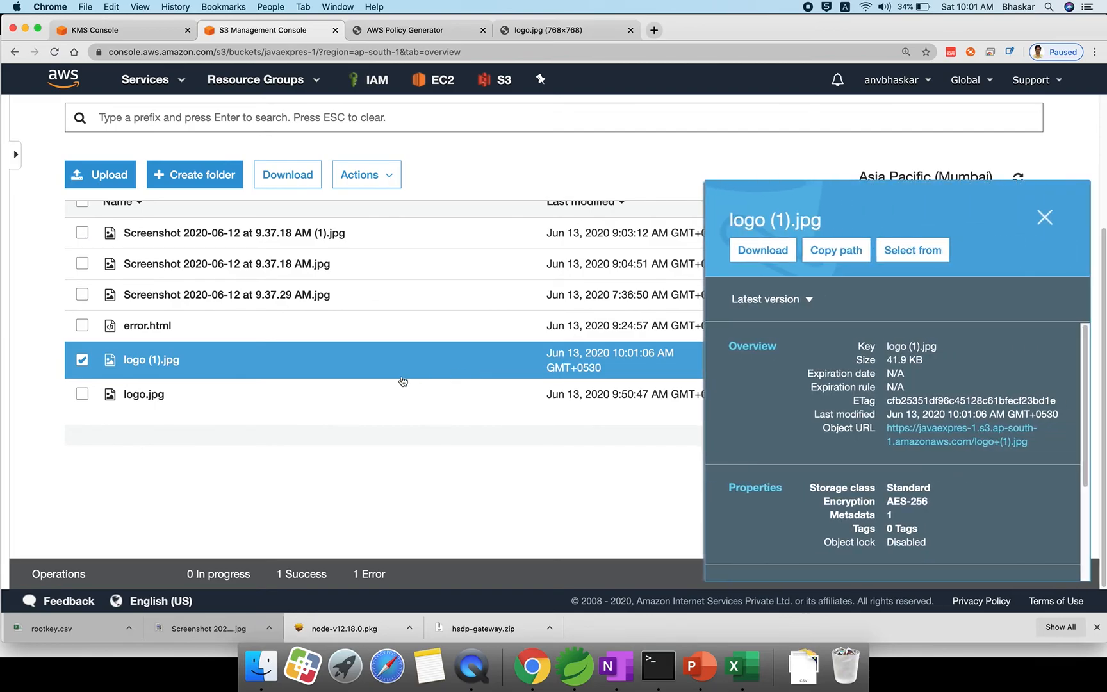
click(1036, 219)
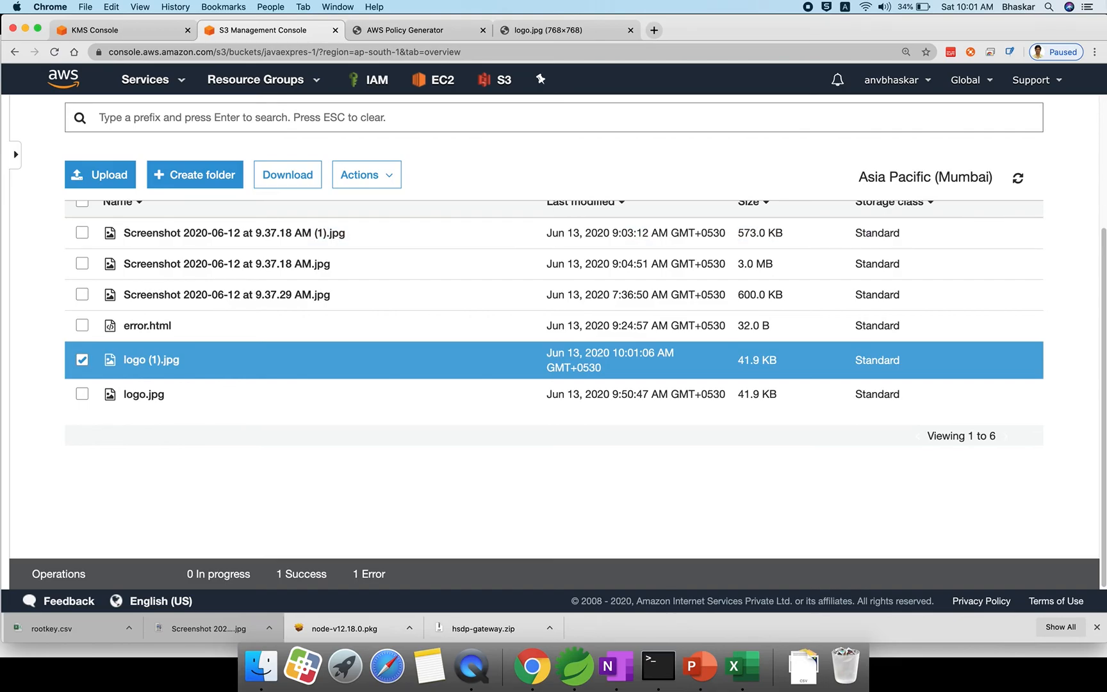
click(1095, 52)
click(1025, 109)
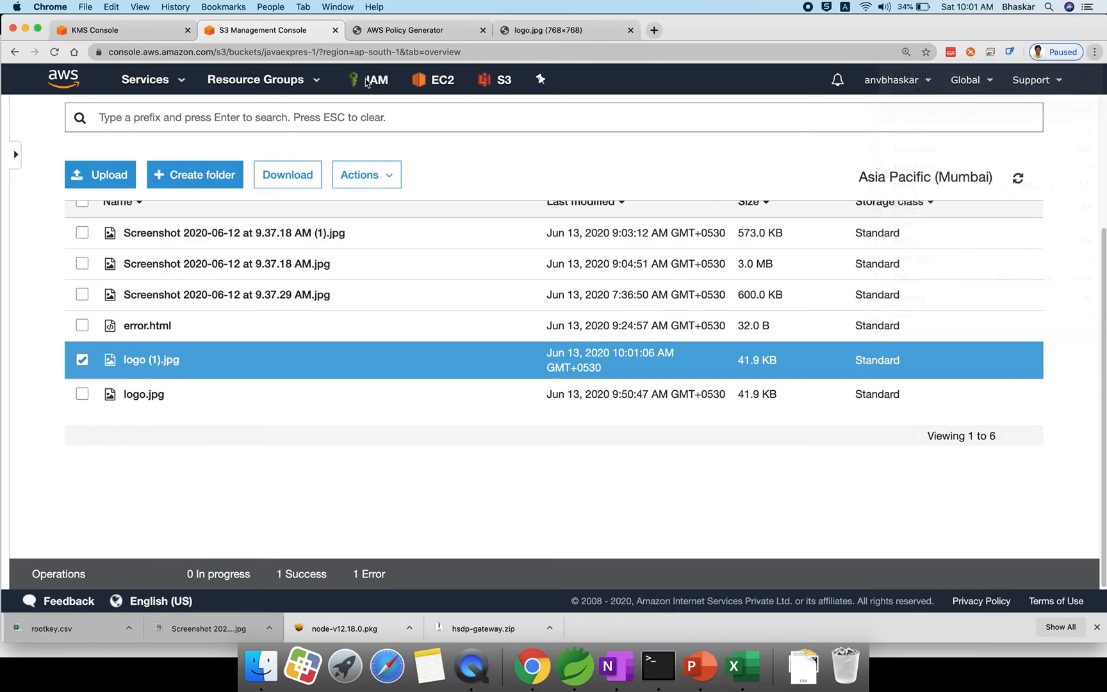
text(WW)
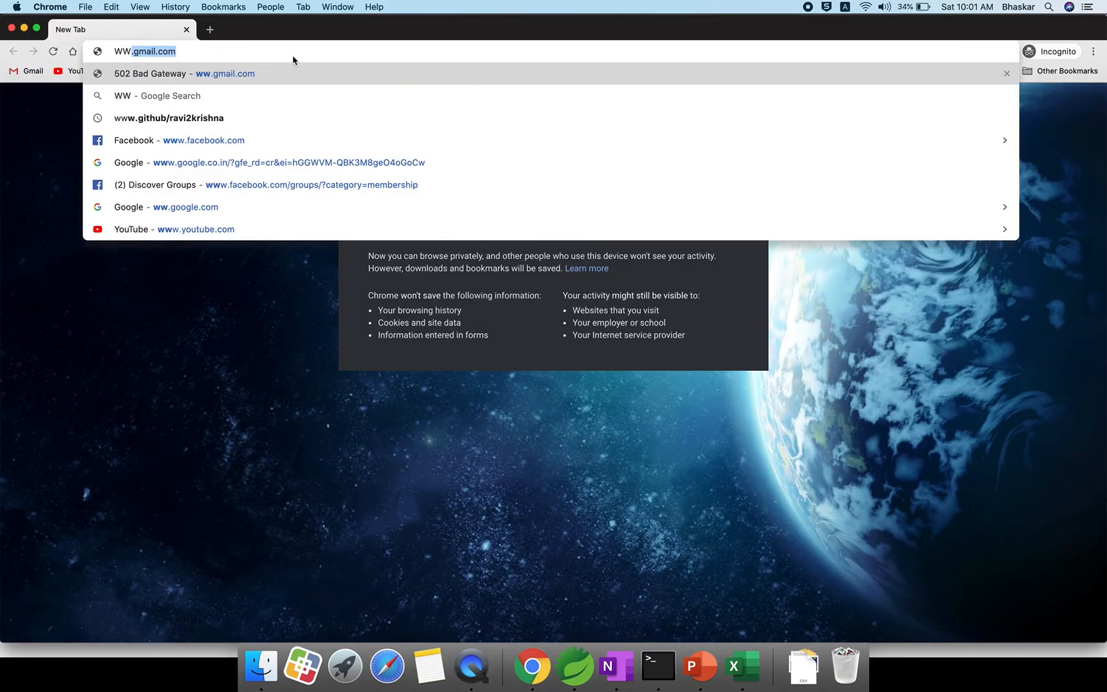
text(W.youtube.com/C)
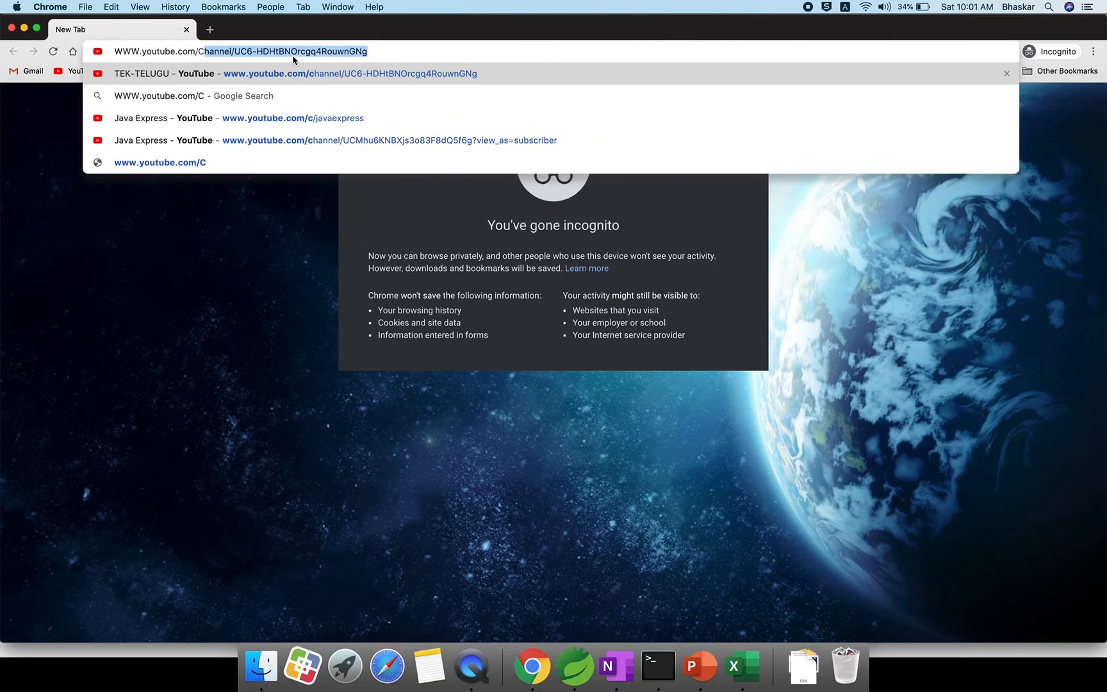
key(BackSpace)
key(BackSpace)
text(C/JAVAexpress)
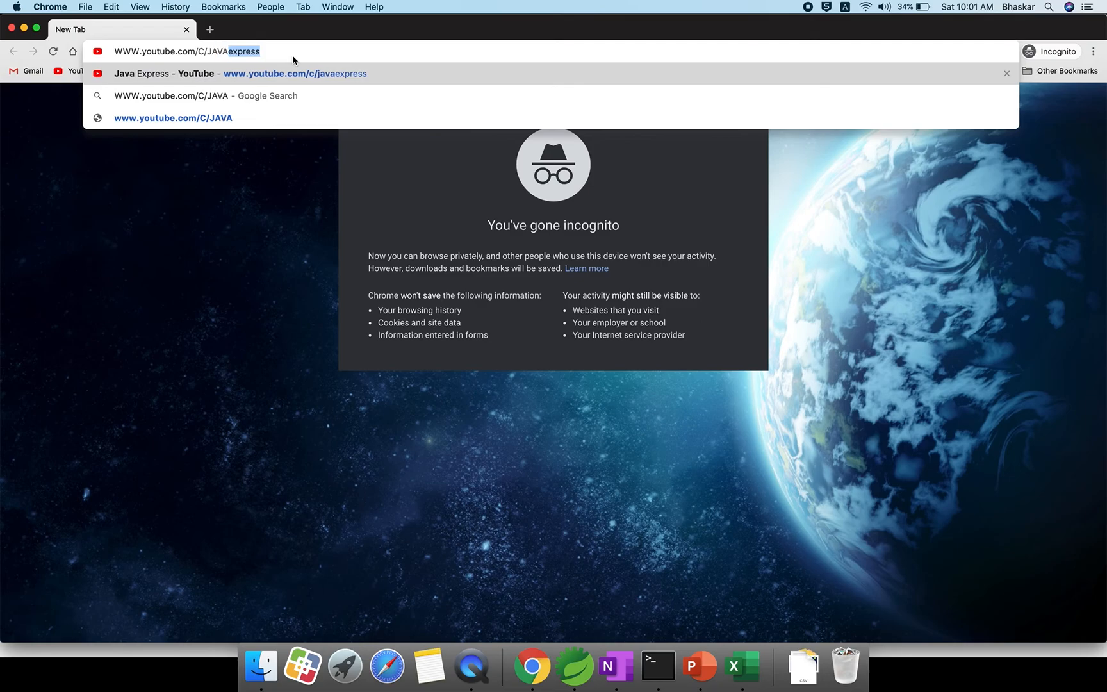
key(Return)
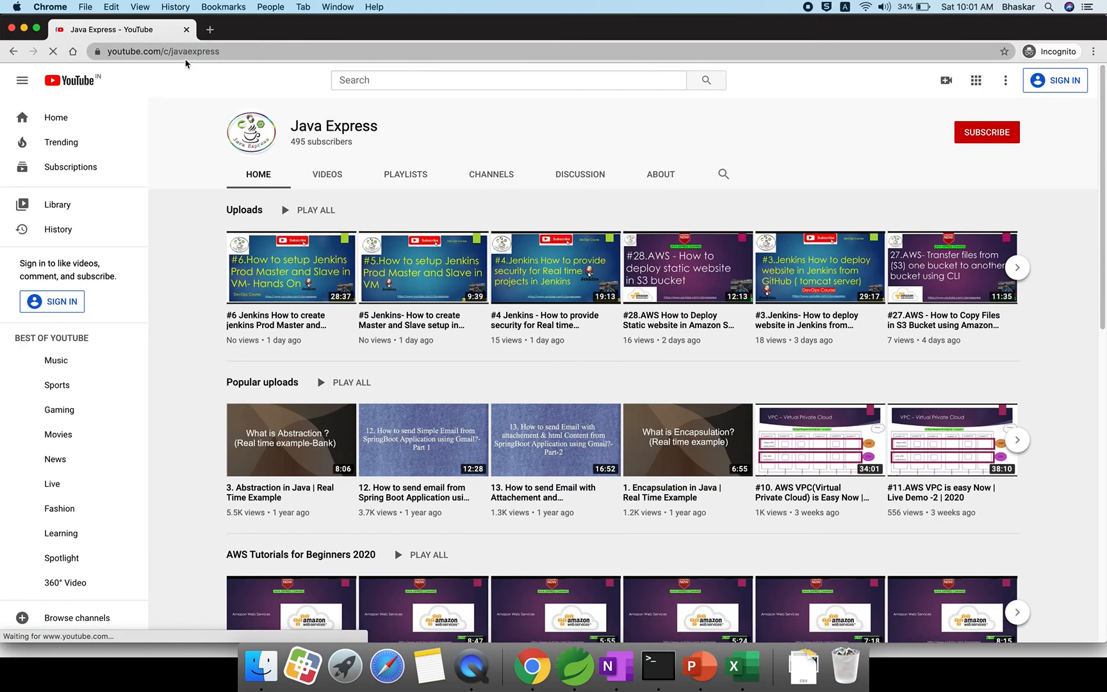
Highlight the Java Express channel name, then play the Jenkins Devops 2020 playlist from the channel's playlists and mute the video
drag(290, 125, 410, 139)
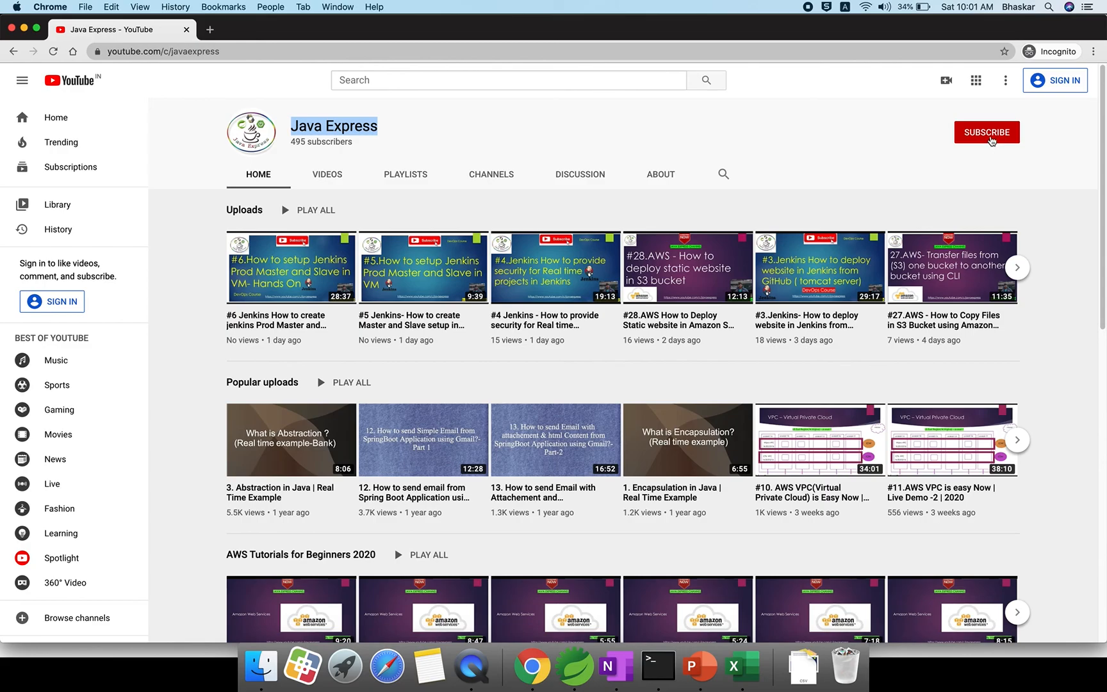
click(400, 168)
scroll(288, 208, down, 2)
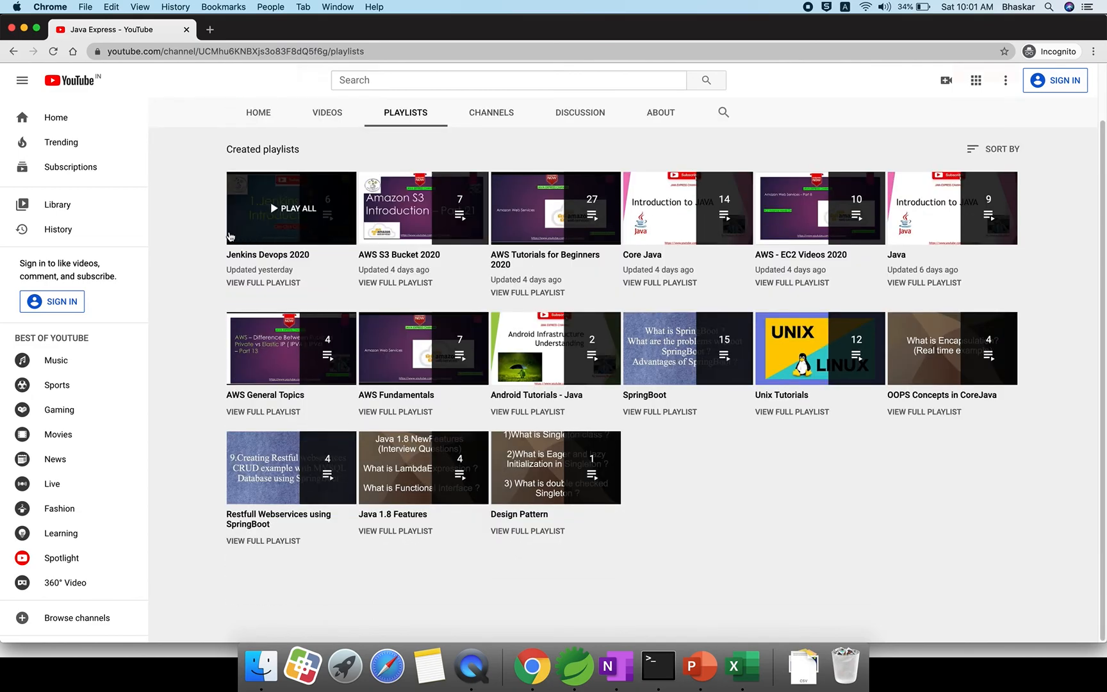
click(271, 232)
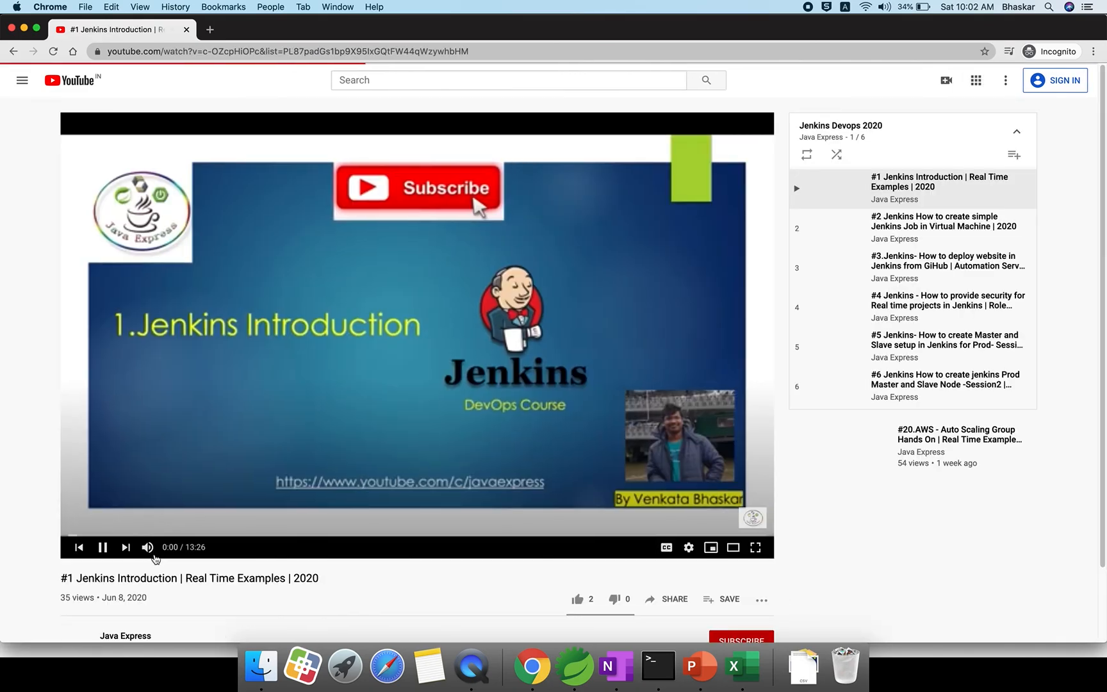
click(152, 550)
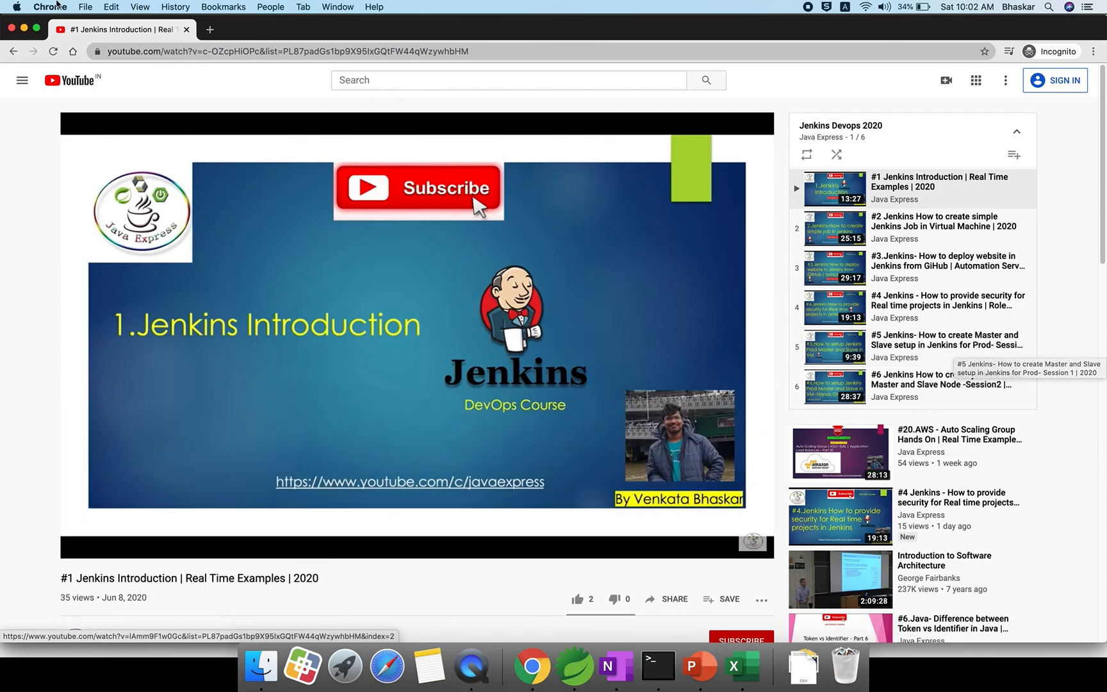
Return to the channel's list of created playlists and close the Jenkins introduction video's miniplayer
click(12, 51)
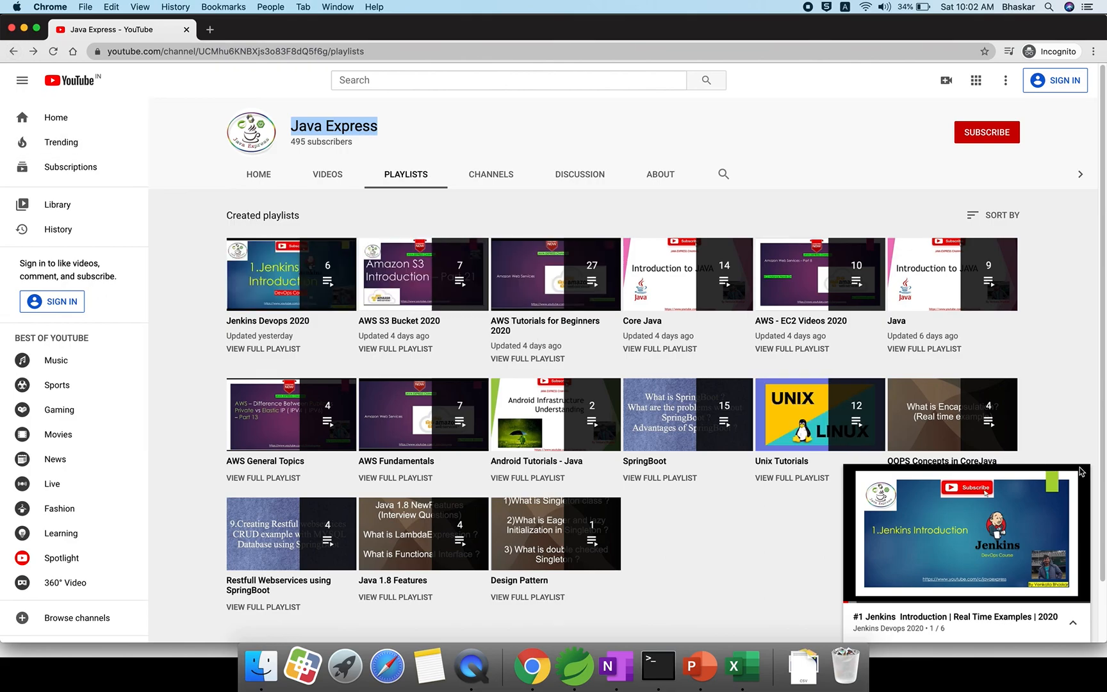
mouse_move(866, 487)
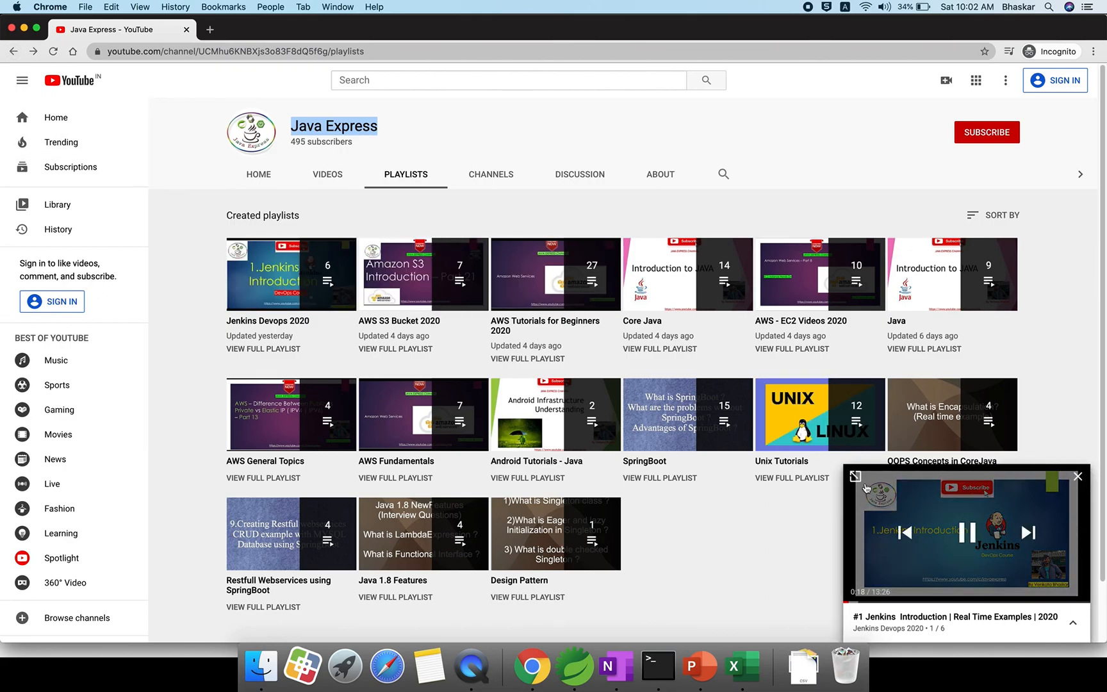
click(1078, 476)
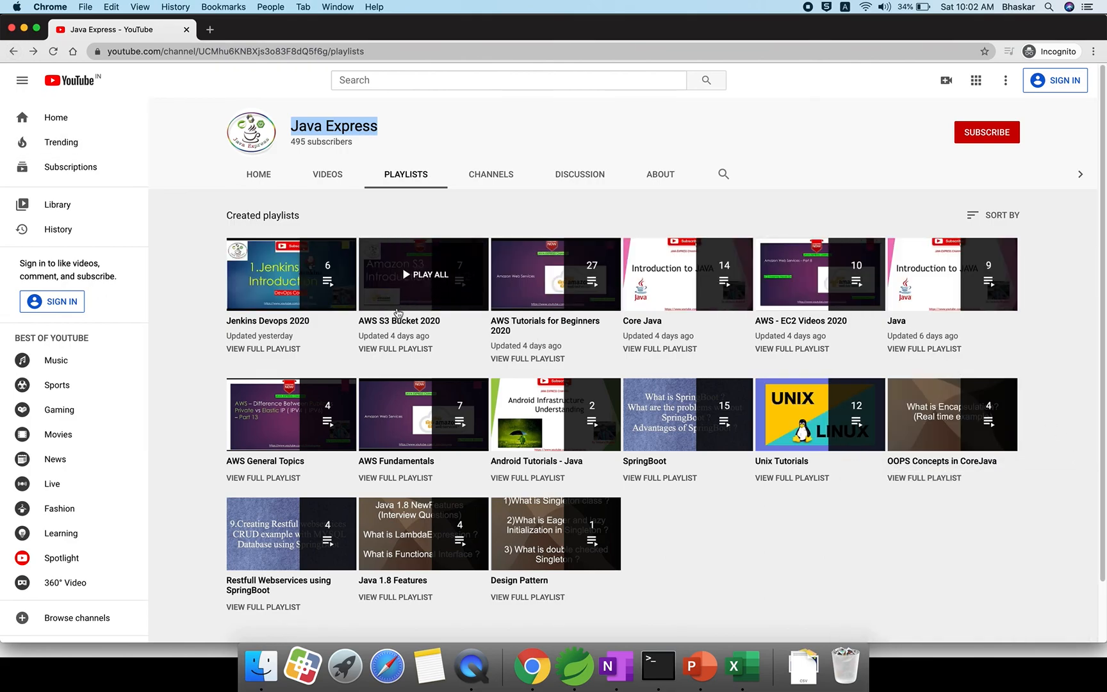